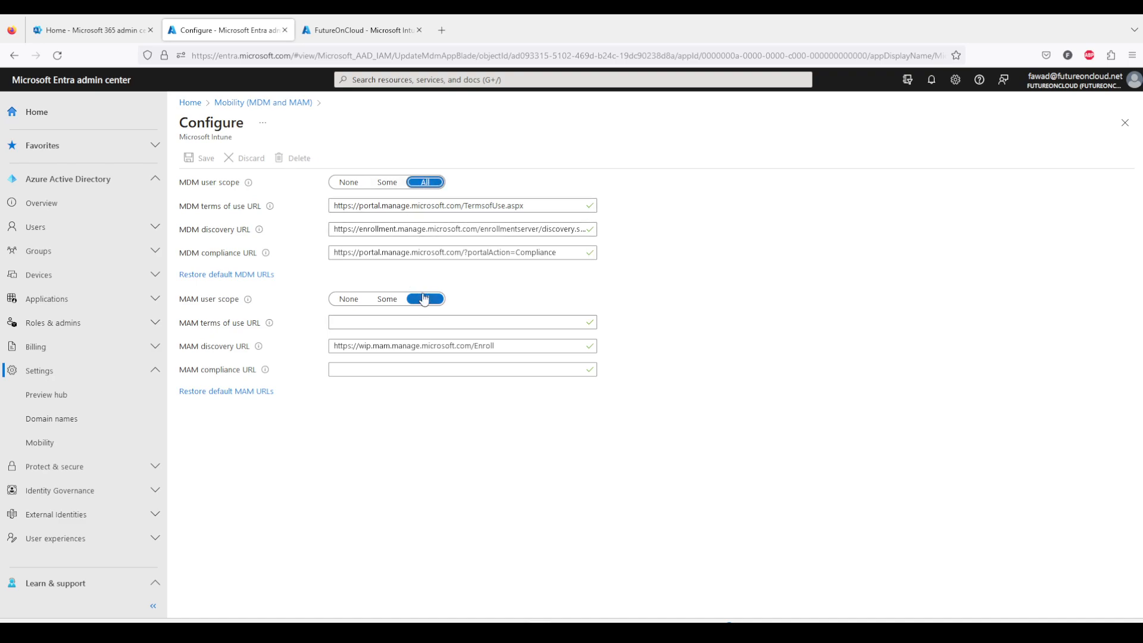
{"action": "left_click", "coordinate": [388, 300]}
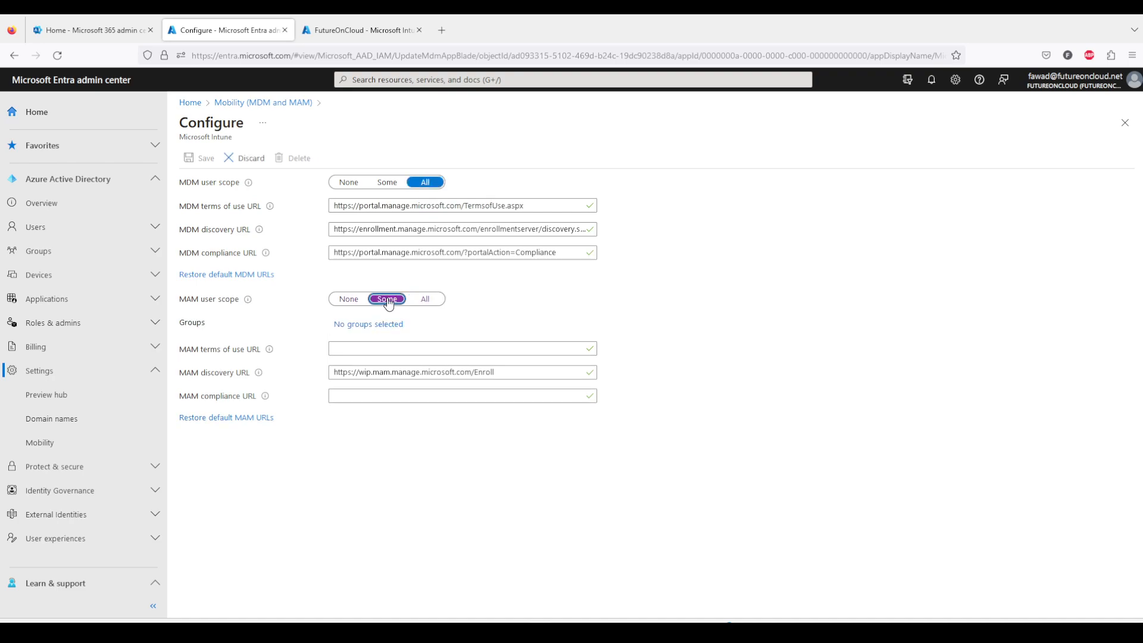
{"action": "left_click", "coordinate": [372, 324]}
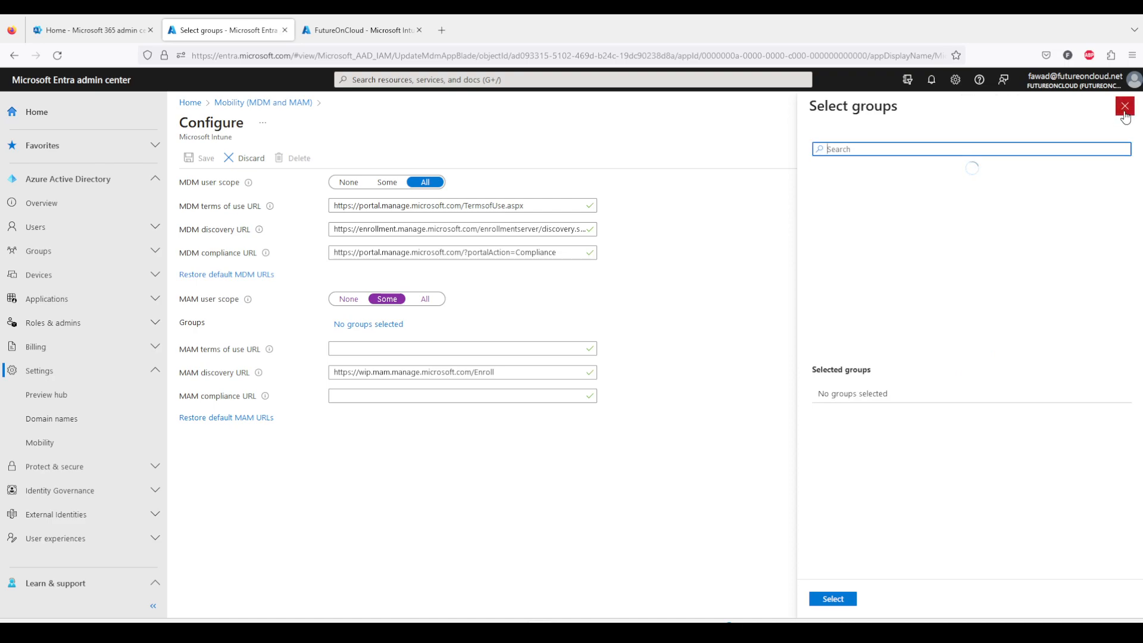
{"action": "left_click", "coordinate": [1125, 111]}
{"action": "left_click", "coordinate": [437, 301]}
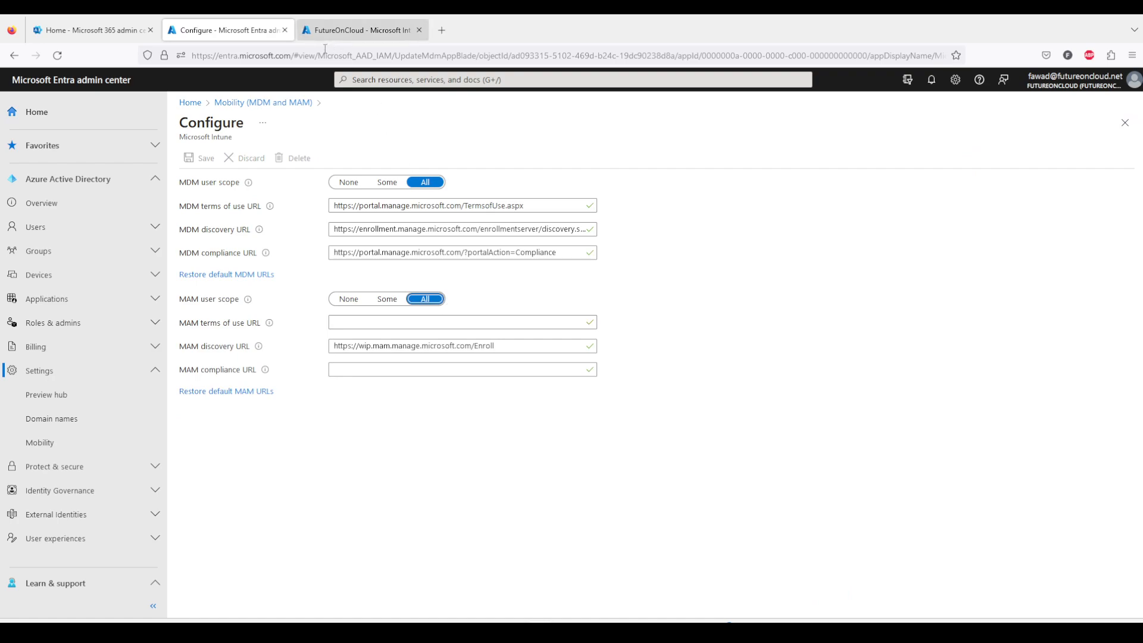
Open the Automatic Enrollment MDM and MAM user scope settings in the Intune admin center.
{"action": "left_click", "coordinate": [352, 34]}
{"action": "left_click", "coordinate": [36, 177]}
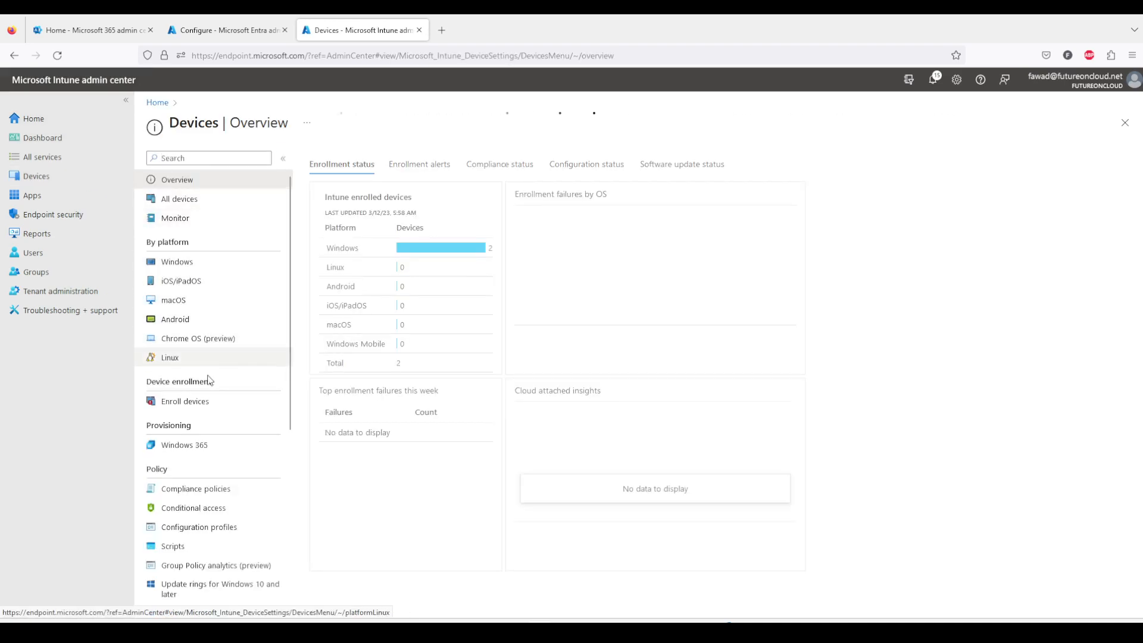
{"action": "left_click", "coordinate": [202, 401]}
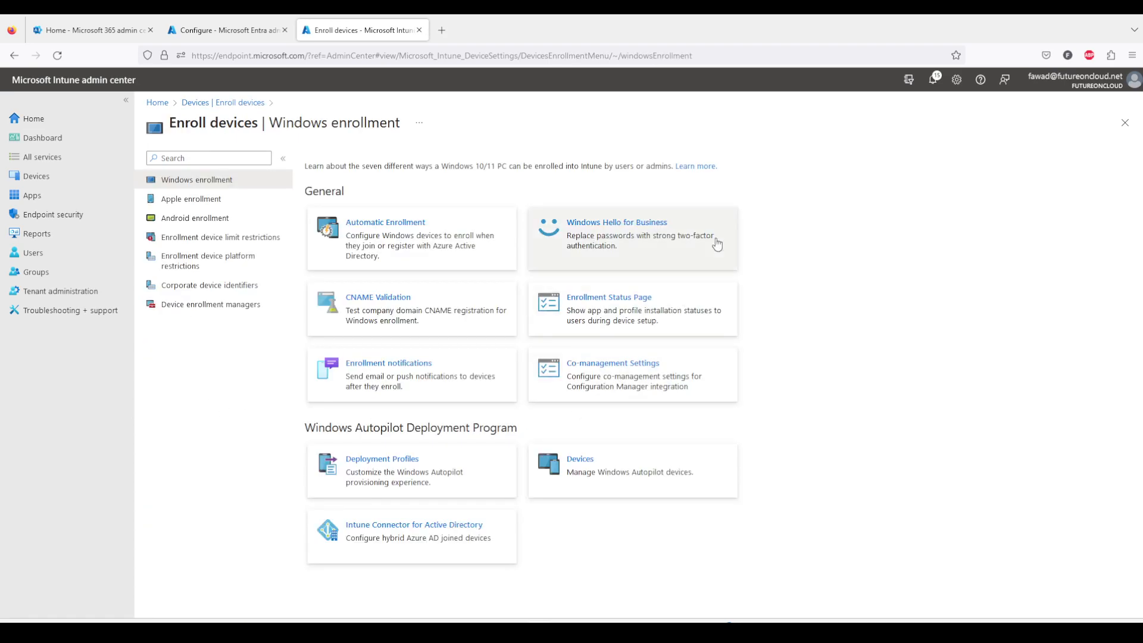
{"action": "left_click", "coordinate": [420, 250]}
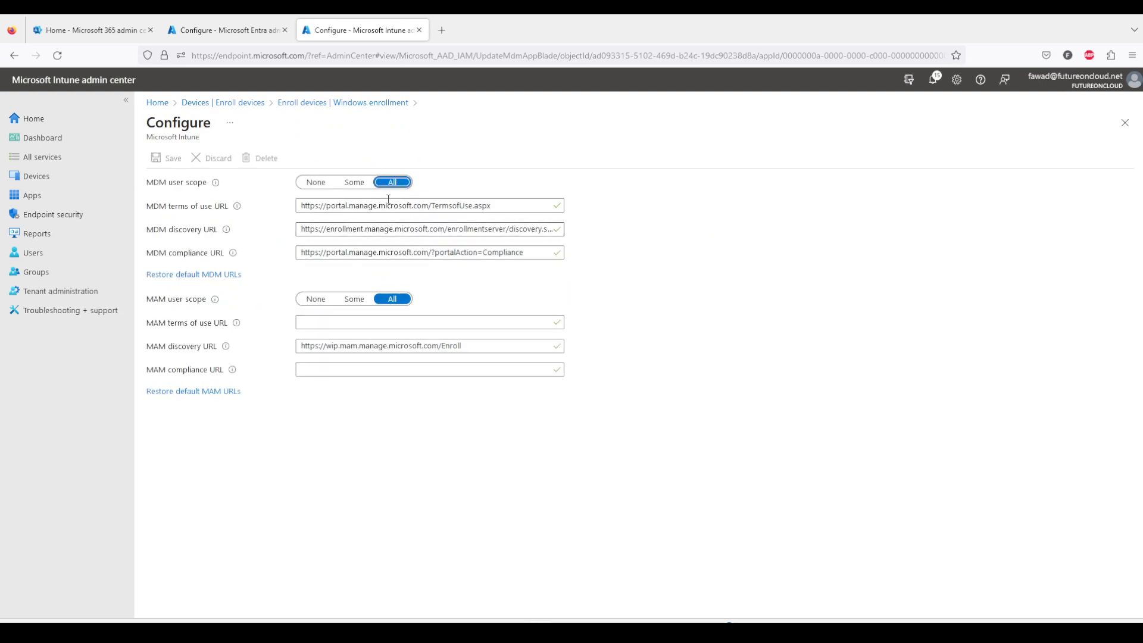
Return to the Windows enrollment page under Devices' Enroll devices.
{"action": "left_click", "coordinate": [237, 27]}
{"action": "left_click", "coordinate": [371, 31]}
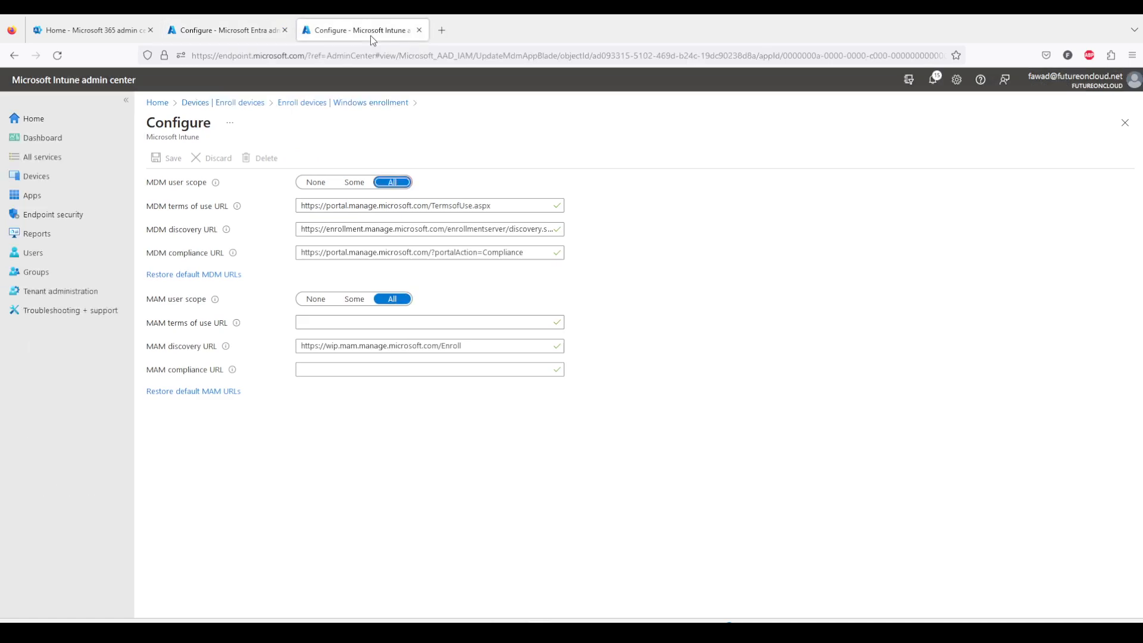
{"action": "left_click", "coordinate": [232, 106]}
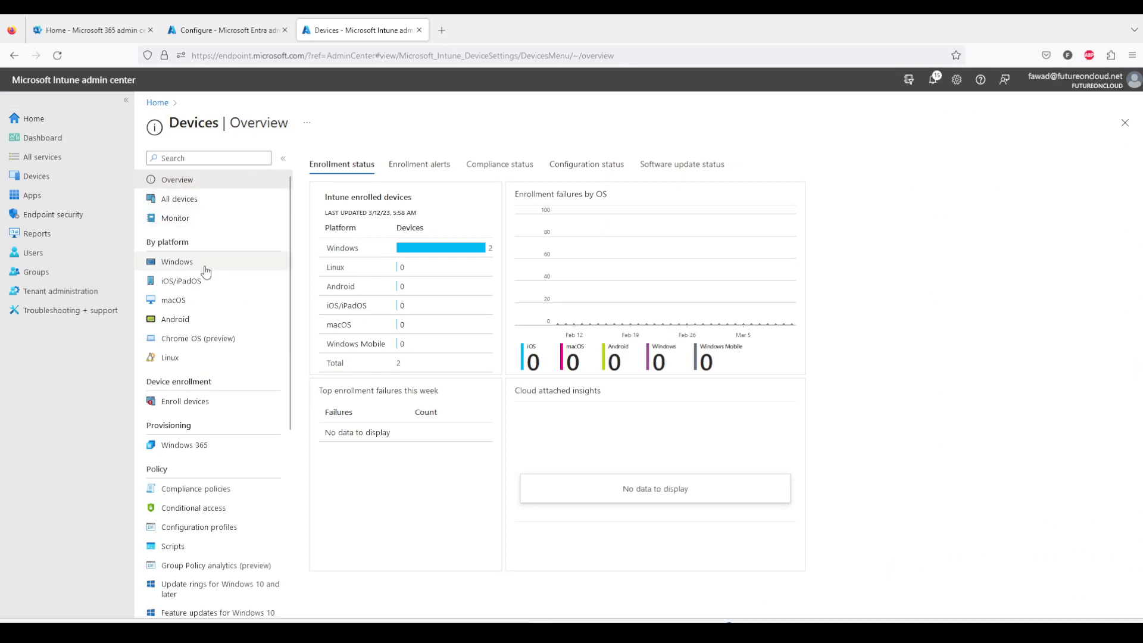
{"action": "left_click", "coordinate": [194, 407]}
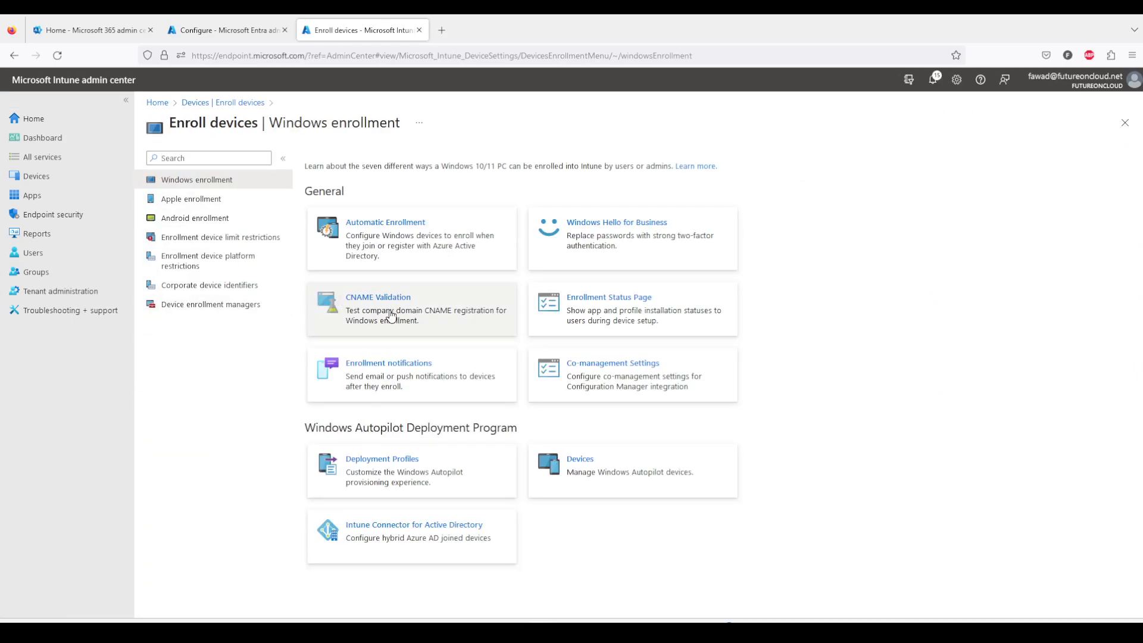
Run CNAME Validation for the domain futureoncloud.net.
{"action": "left_click", "coordinate": [391, 316]}
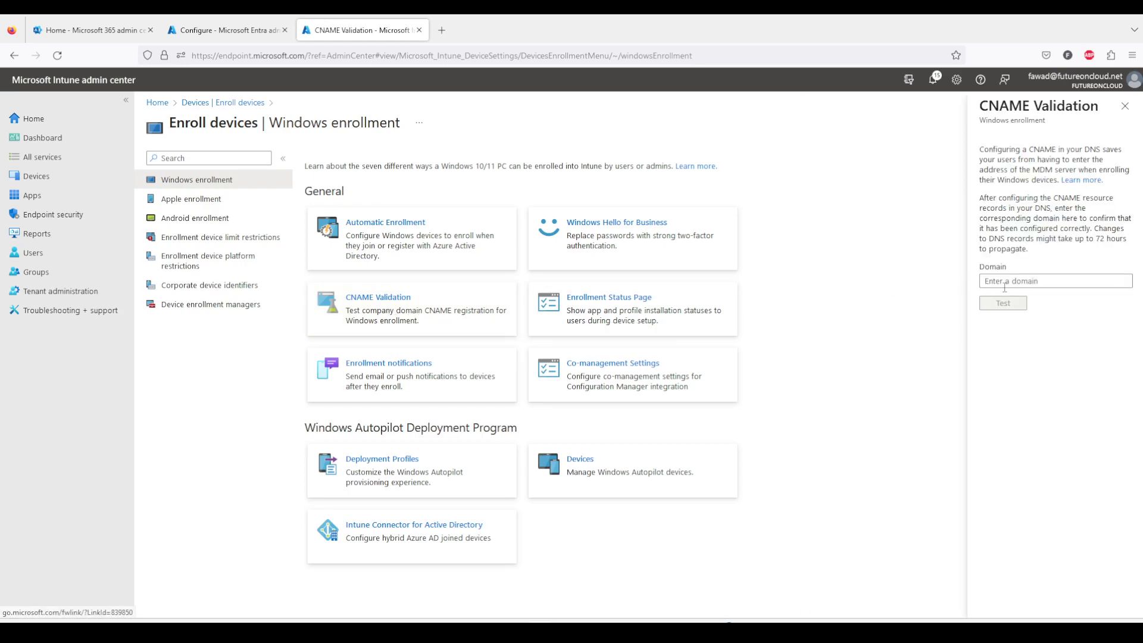
{"action": "left_click", "coordinate": [1030, 281]}
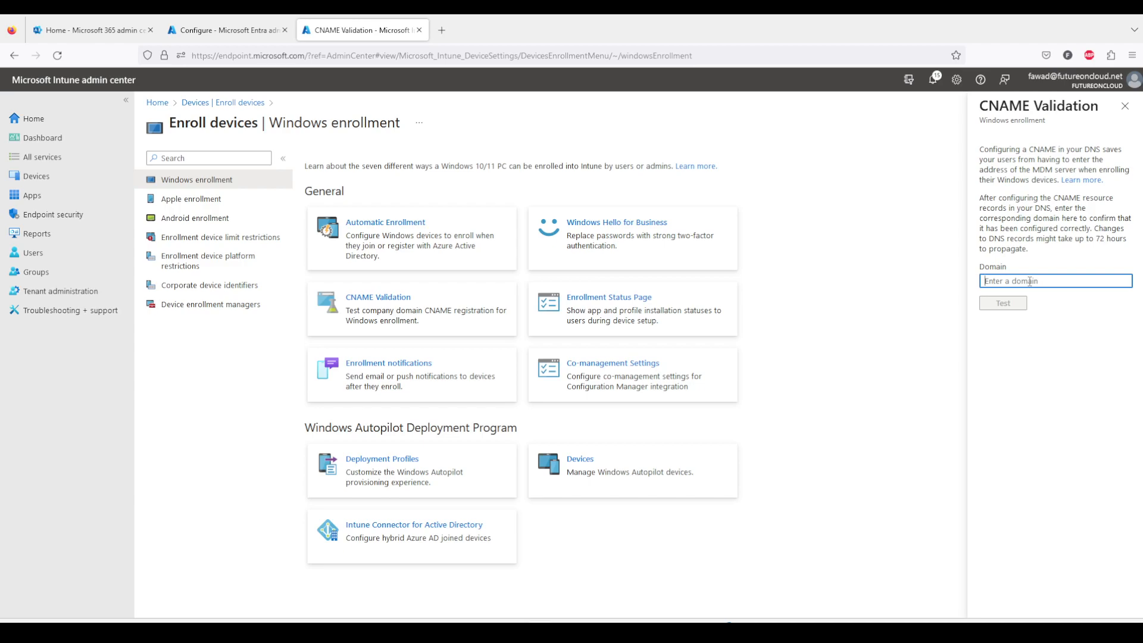
{"action": "type", "text": "futu"}
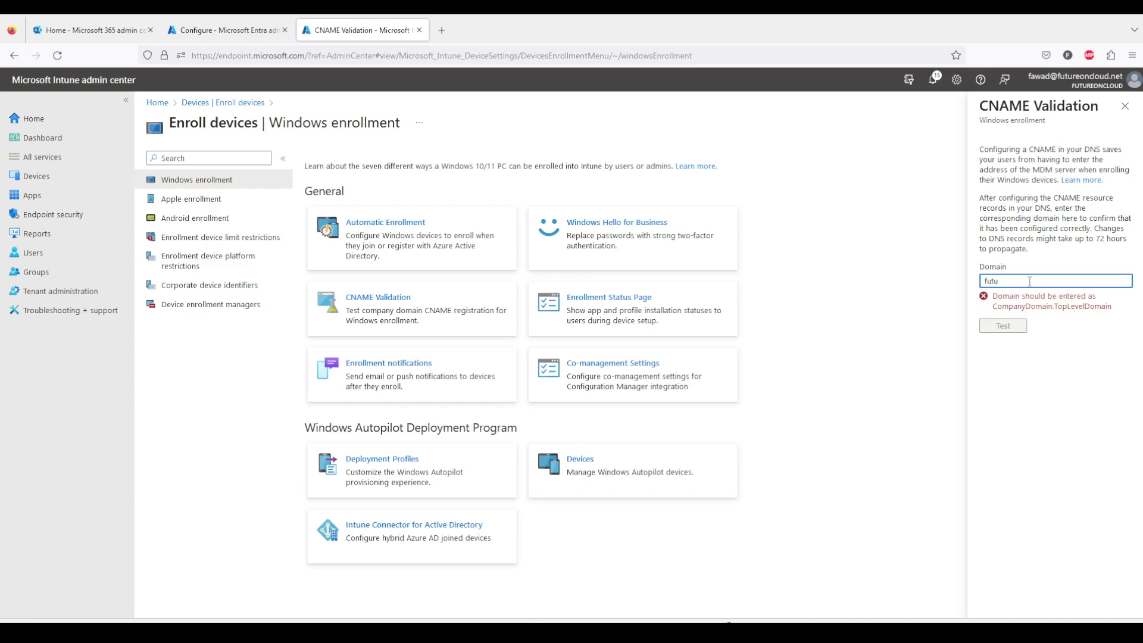
{"action": "type", "text": "reoncloud.net"}
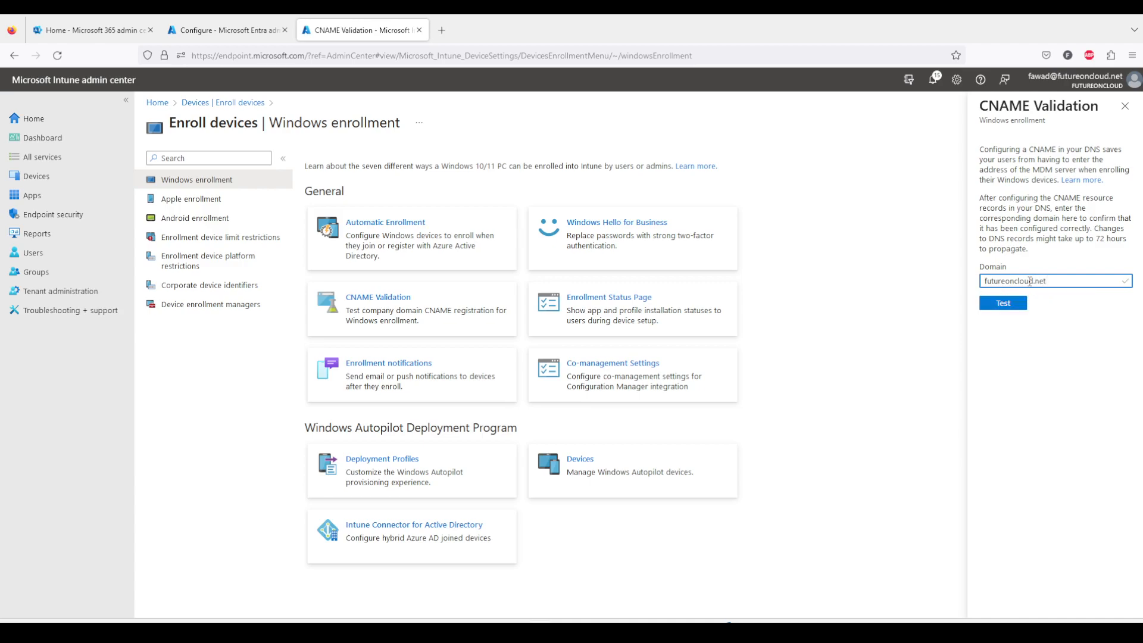
{"action": "left_click", "coordinate": [1004, 310]}
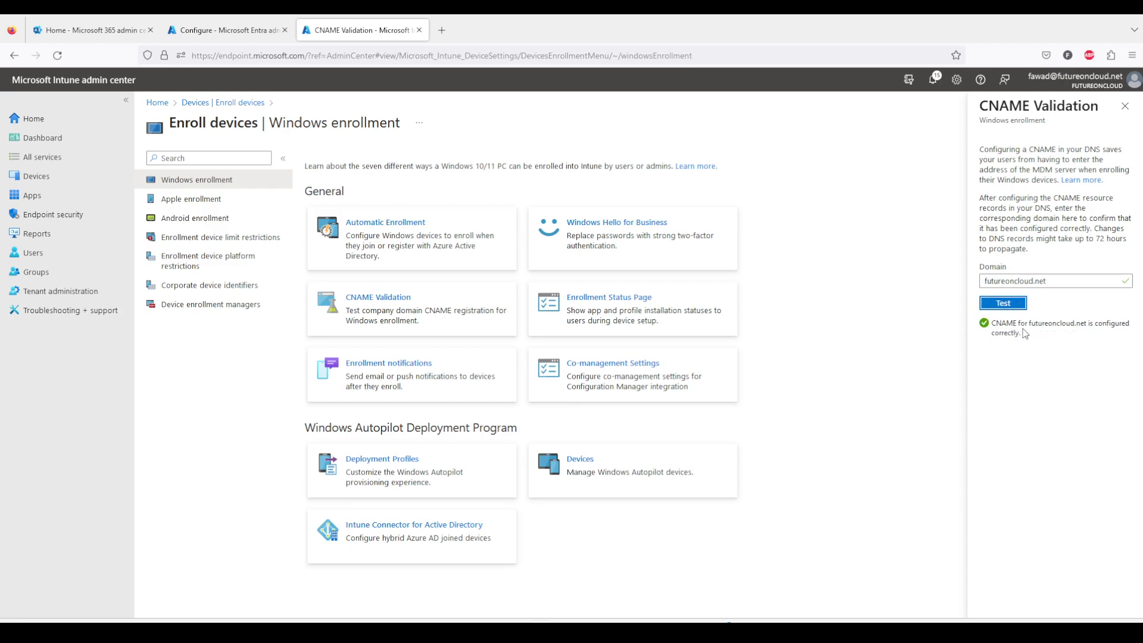
{"action": "left_click_drag", "start_coordinate": [1020, 335], "coordinate": [994, 325]}
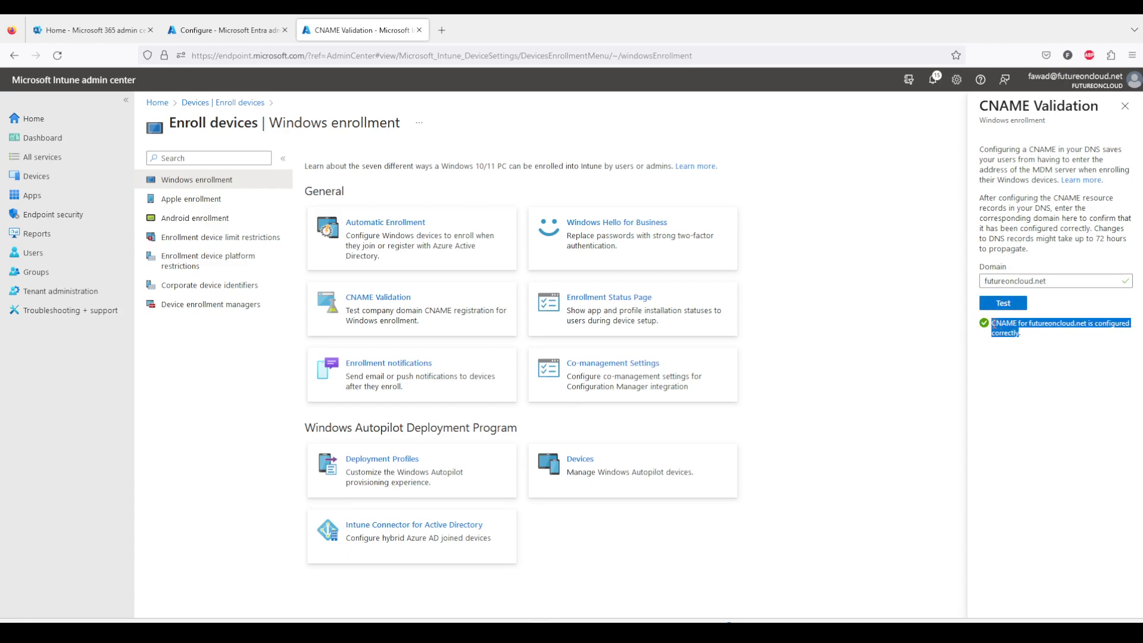
{"action": "left_click", "coordinate": [894, 321]}
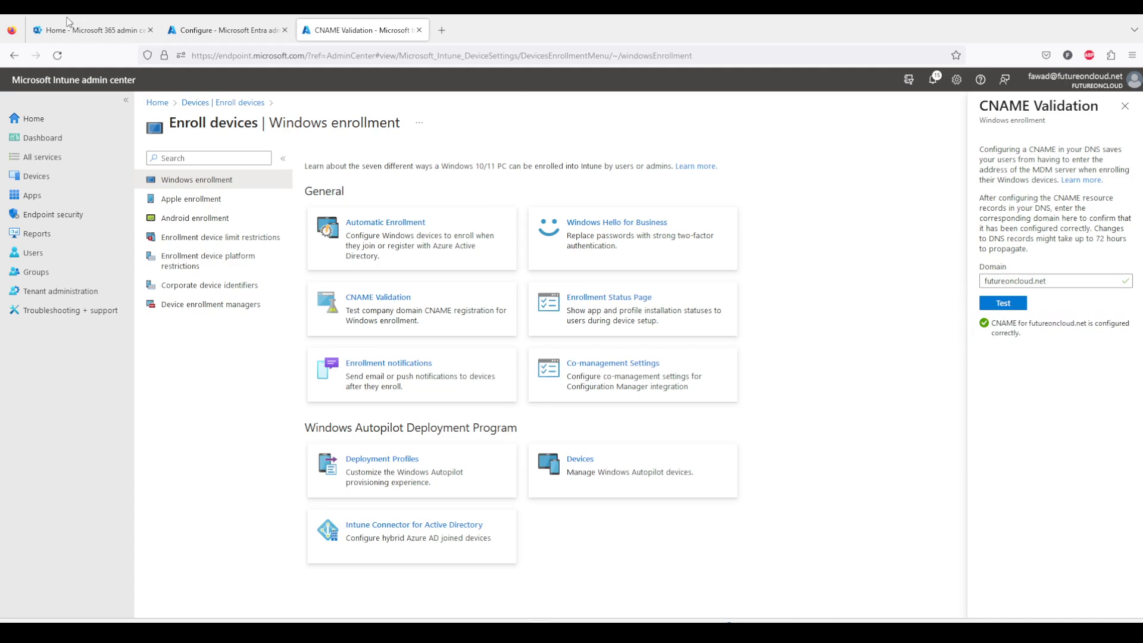
Open the DNS records of the futureoncloud.net domain through Setup's custom domain management.
{"action": "left_click", "coordinate": [89, 31]}
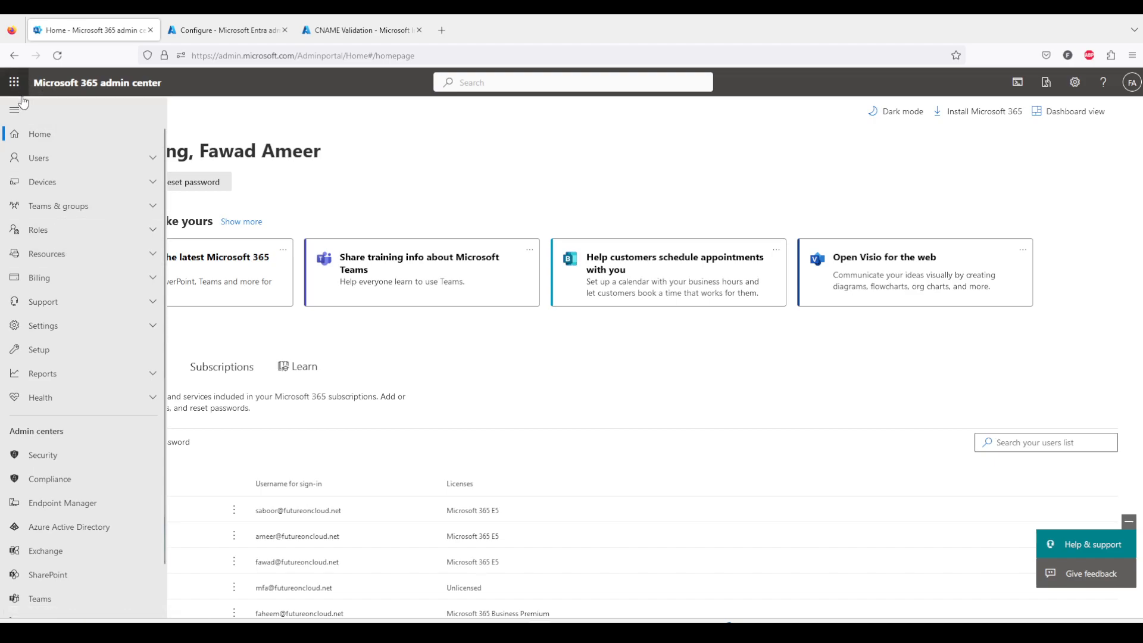
{"action": "left_click", "coordinate": [53, 354]}
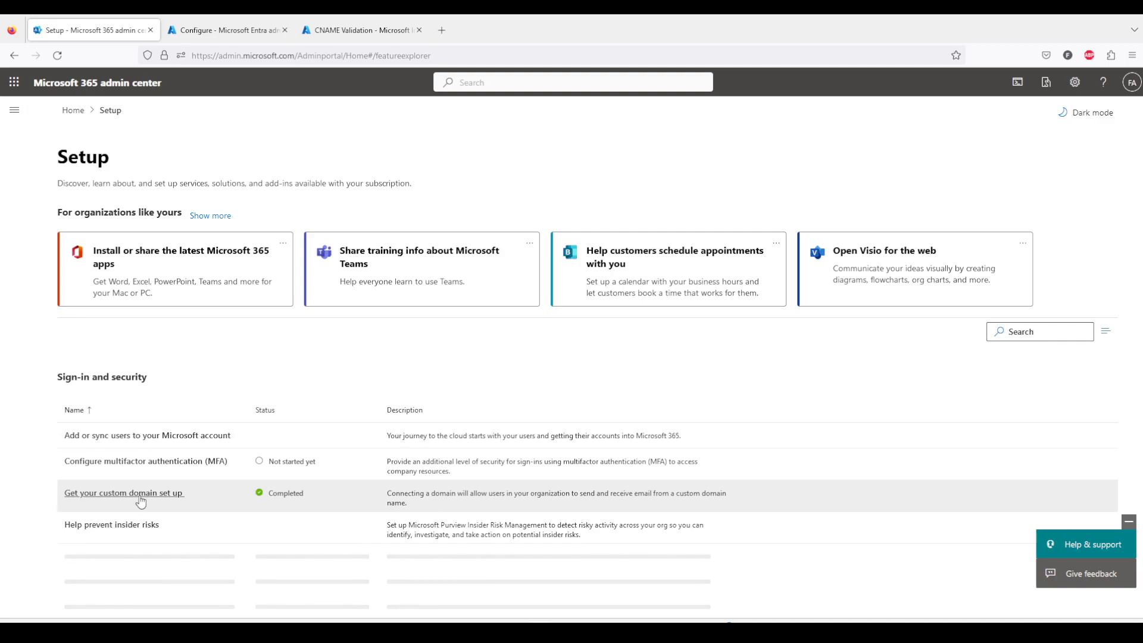
{"action": "left_click", "coordinate": [140, 502]}
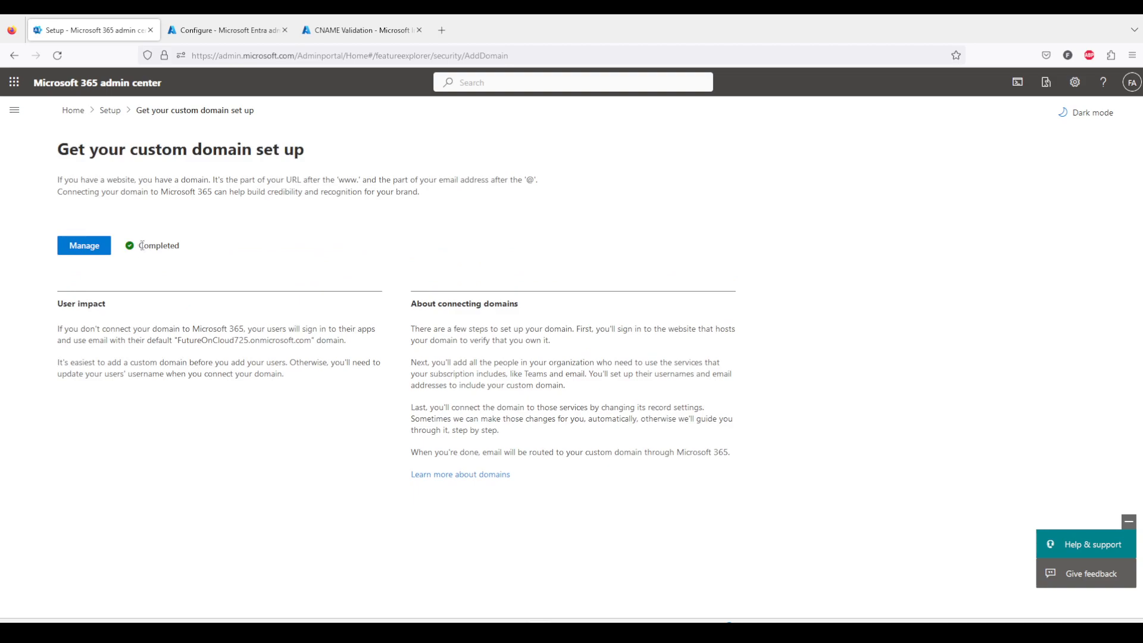
{"action": "left_click", "coordinate": [81, 250]}
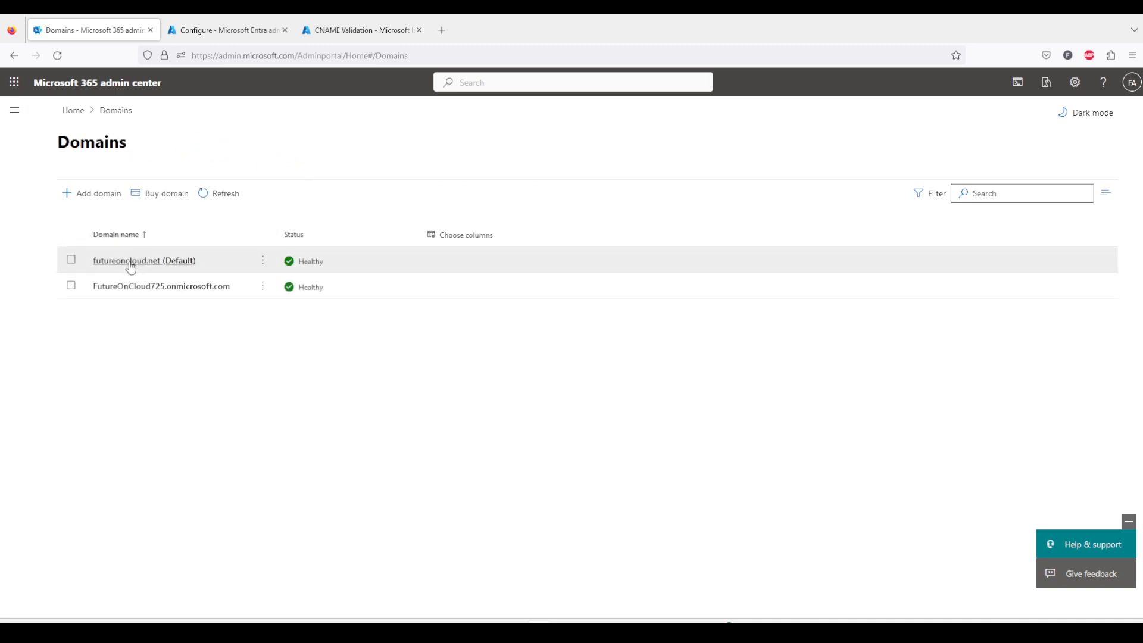
{"action": "left_click", "coordinate": [130, 262]}
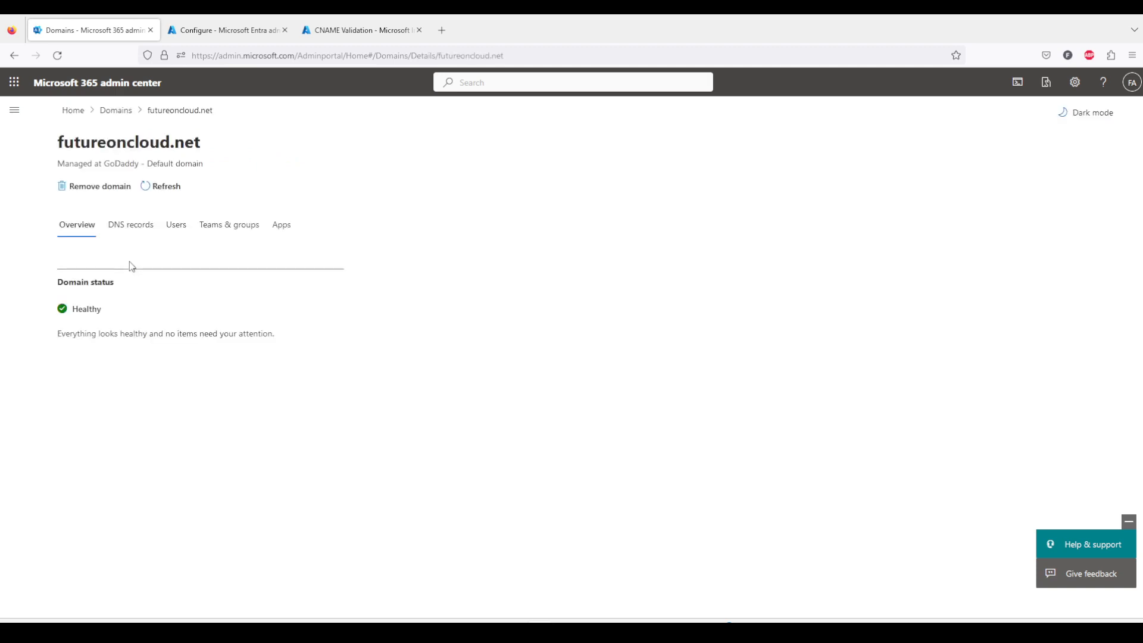
{"action": "left_click", "coordinate": [128, 230]}
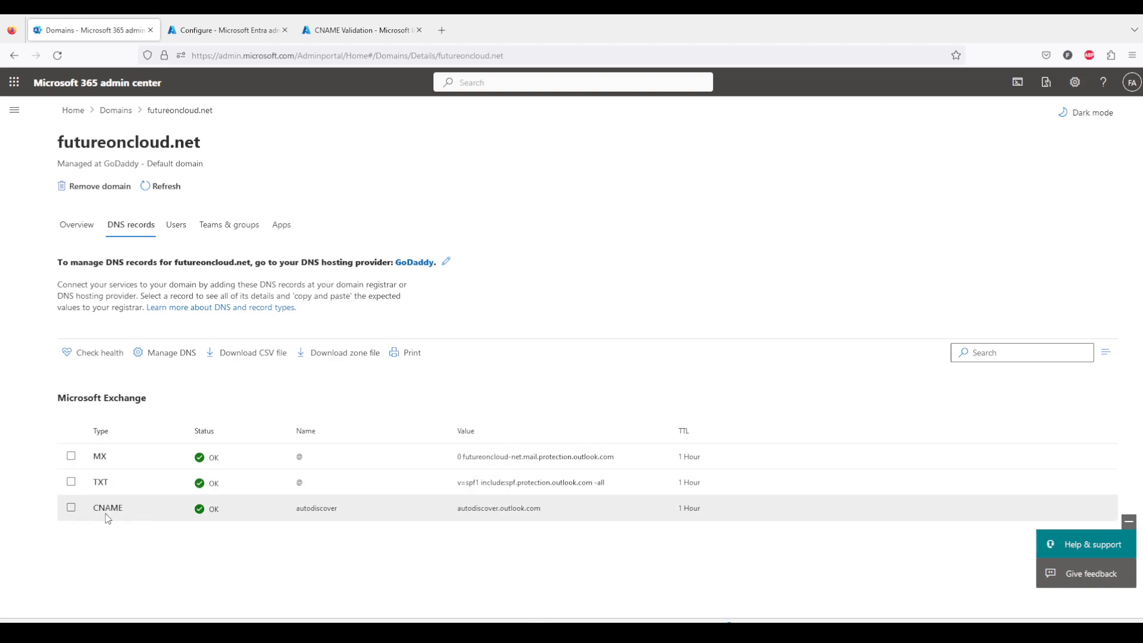
Start managing DNS for the domain and choose to add your own DNS records.
{"action": "left_click", "coordinate": [162, 354]}
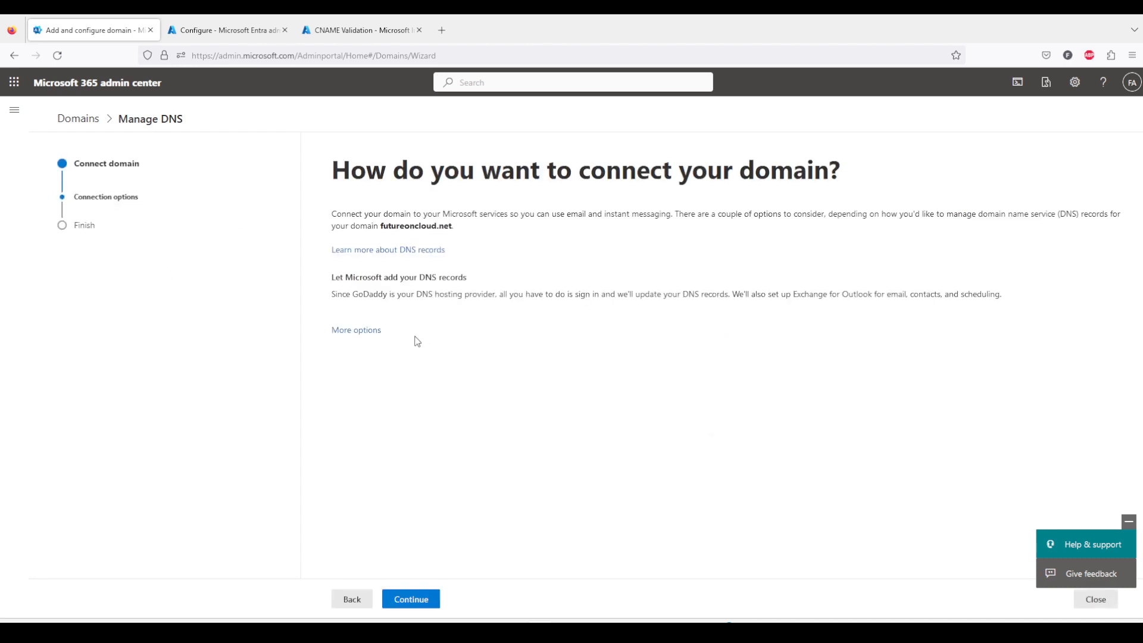
{"action": "left_click", "coordinate": [357, 332]}
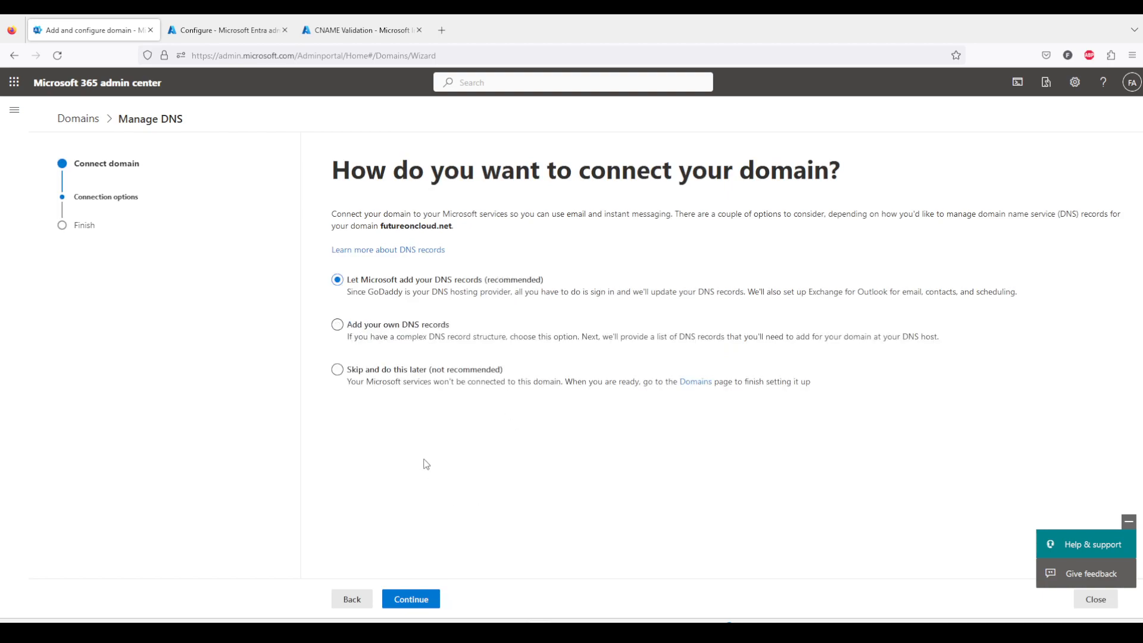
{"action": "left_click", "coordinate": [362, 331]}
{"action": "left_click", "coordinate": [413, 605]}
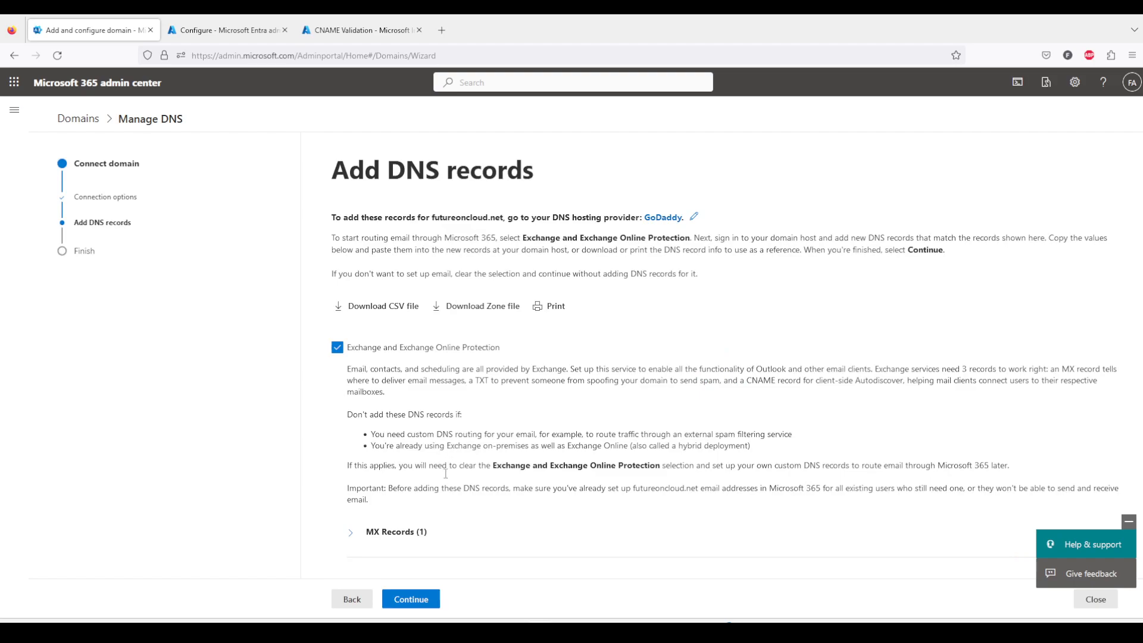
Enable Intune and Mobile Device Management for Microsoft 365 under advanced options and expand its CNAME records.
{"action": "scroll", "coordinate": [417, 487], "scroll_direction": "down", "scroll_amount": 3}
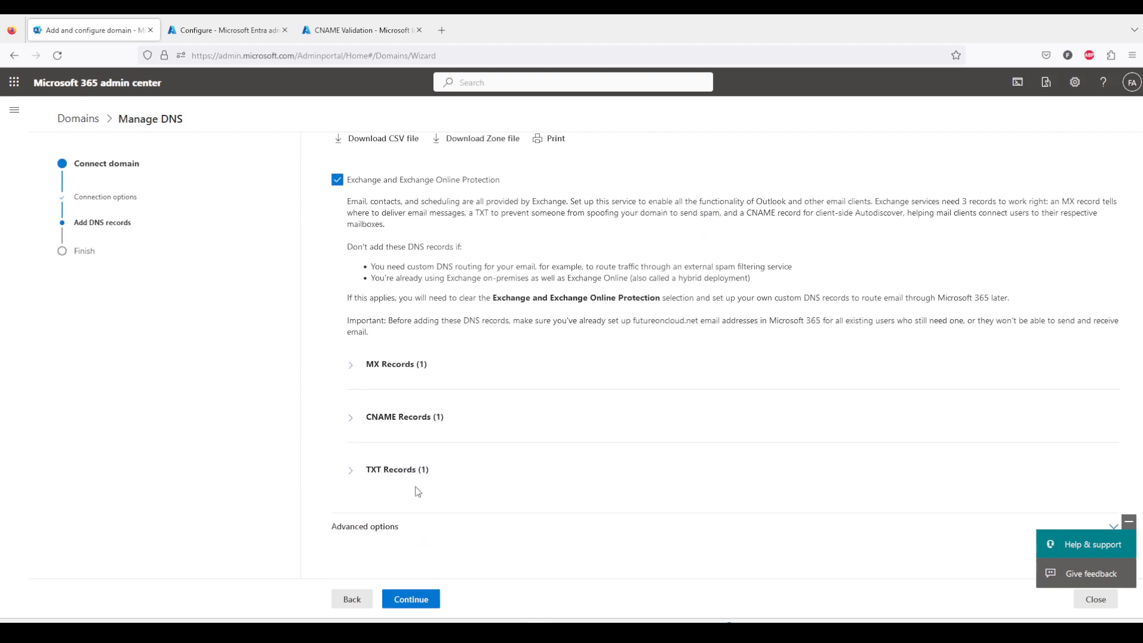
{"action": "left_click", "coordinate": [365, 526]}
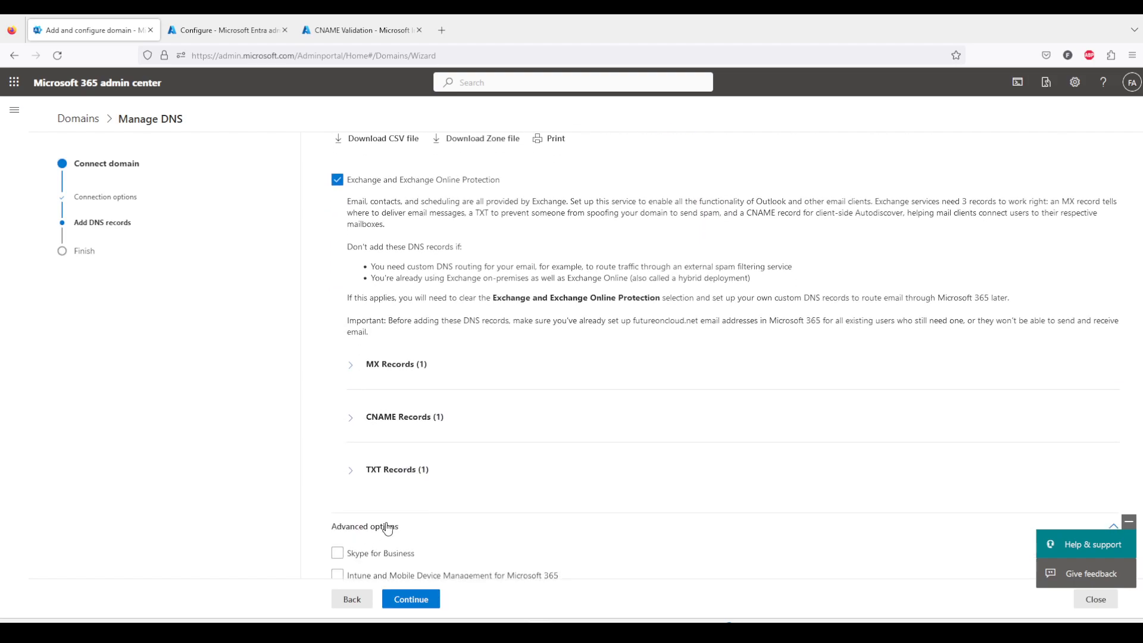
{"action": "scroll", "coordinate": [357, 523], "scroll_direction": "down", "scroll_amount": 1}
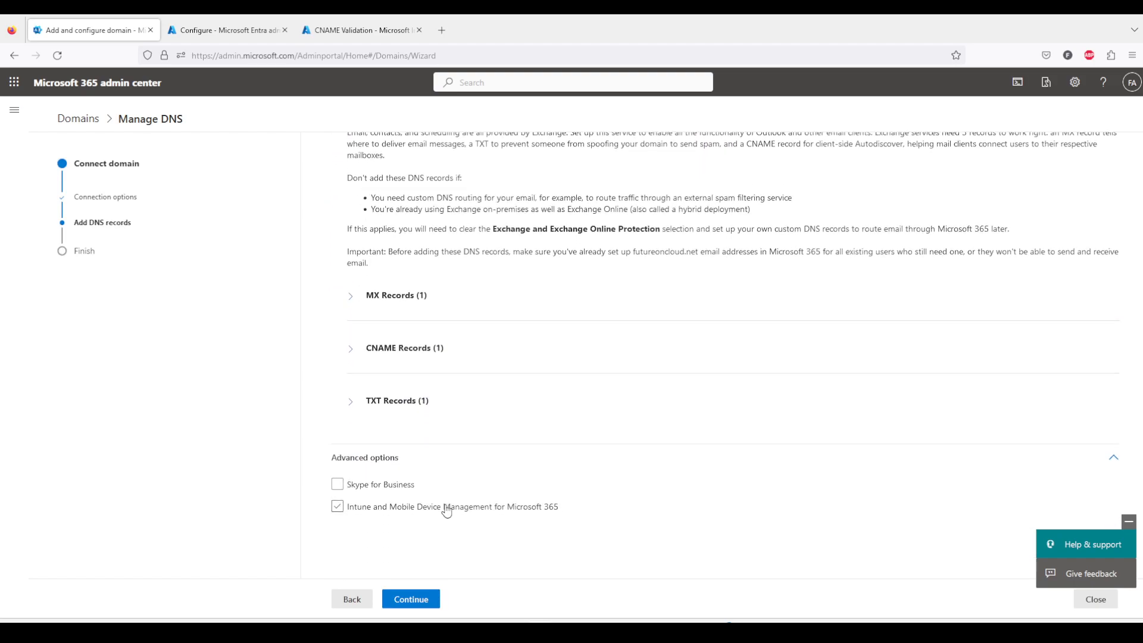
{"action": "left_click", "coordinate": [339, 509]}
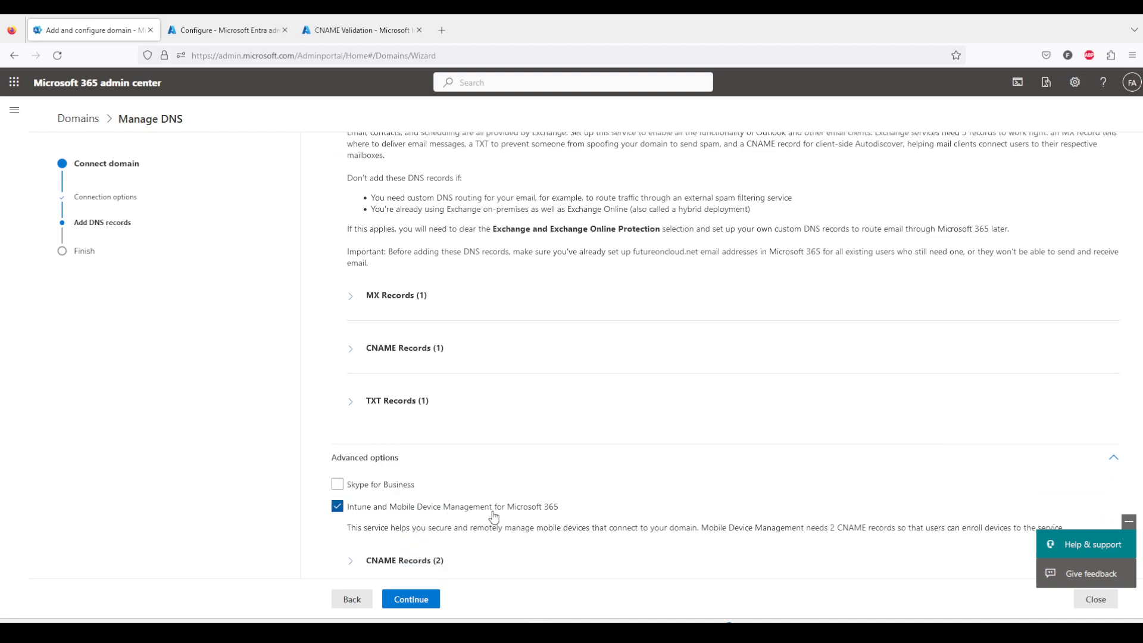
{"action": "scroll", "coordinate": [416, 510], "scroll_direction": "down", "scroll_amount": 1}
{"action": "left_click", "coordinate": [349, 492]}
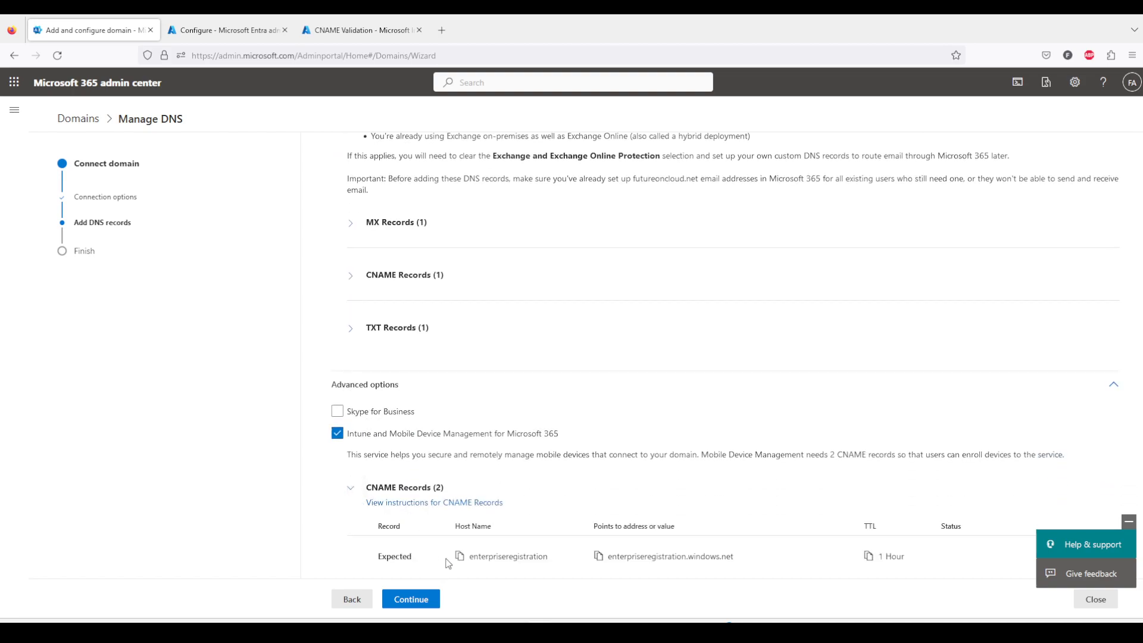
{"action": "scroll", "coordinate": [502, 531], "scroll_direction": "down", "scroll_amount": 2}
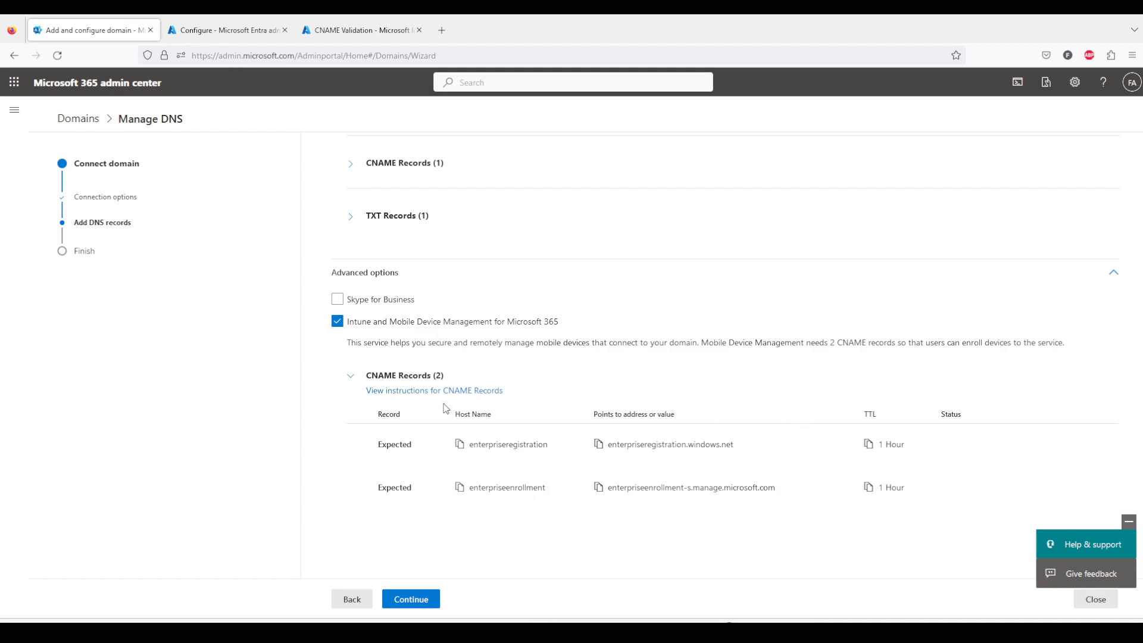
Open the Enrollment Status Page from Windows enrollment in the Intune admin center.
{"action": "left_click", "coordinate": [348, 31]}
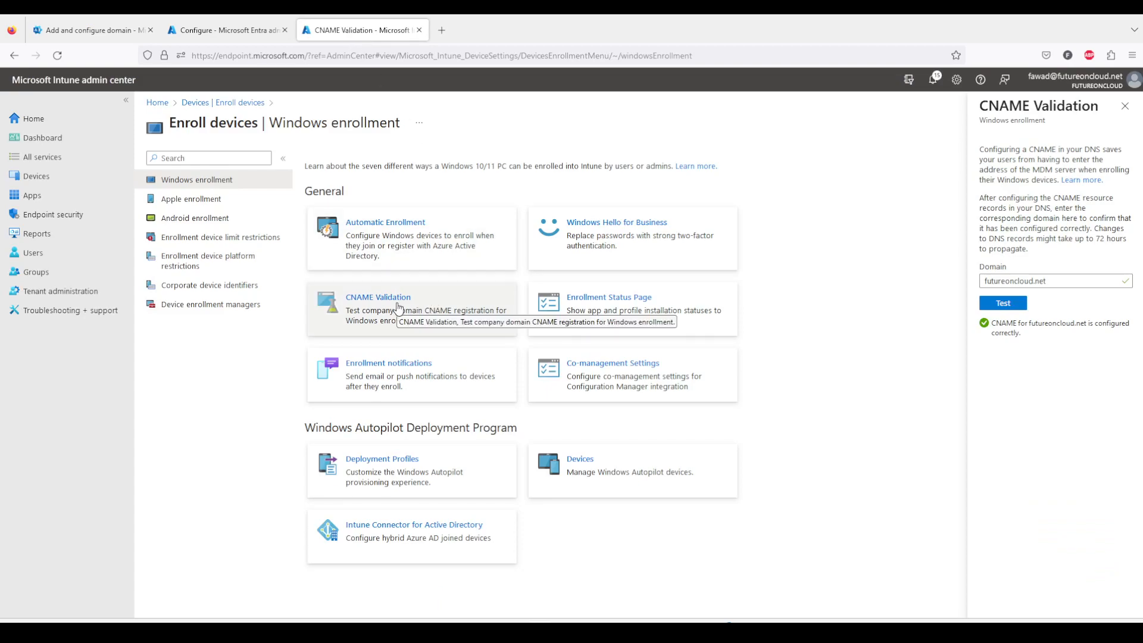
{"action": "mouse_move", "coordinate": [816, 619]}
{"action": "left_click", "coordinate": [804, 583]}
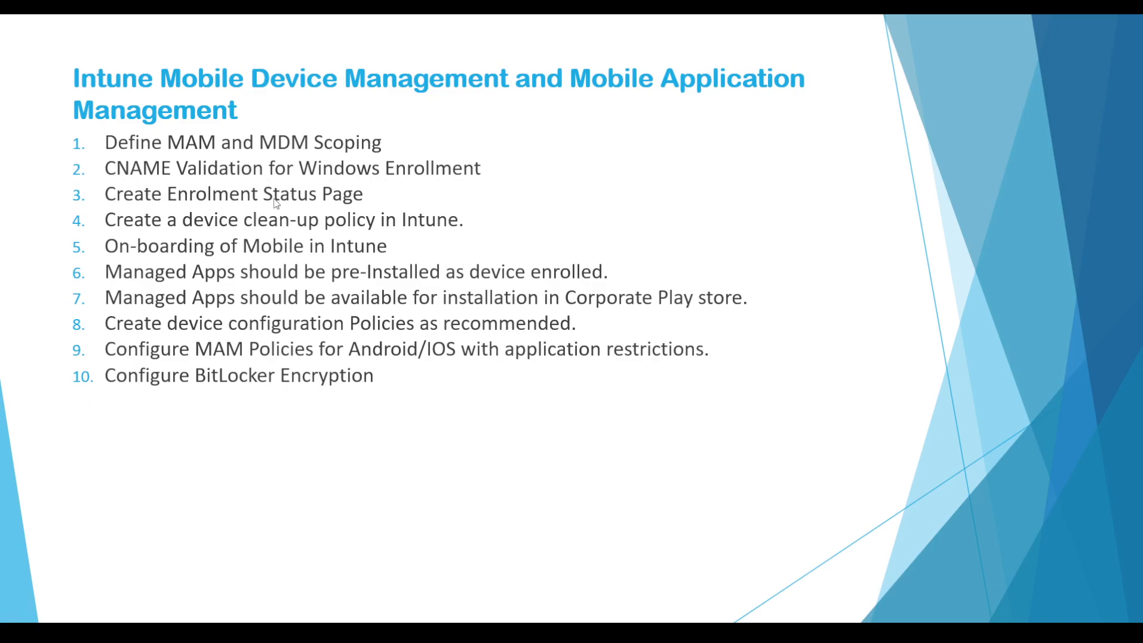
{"action": "key", "text": "alt+Tab"}
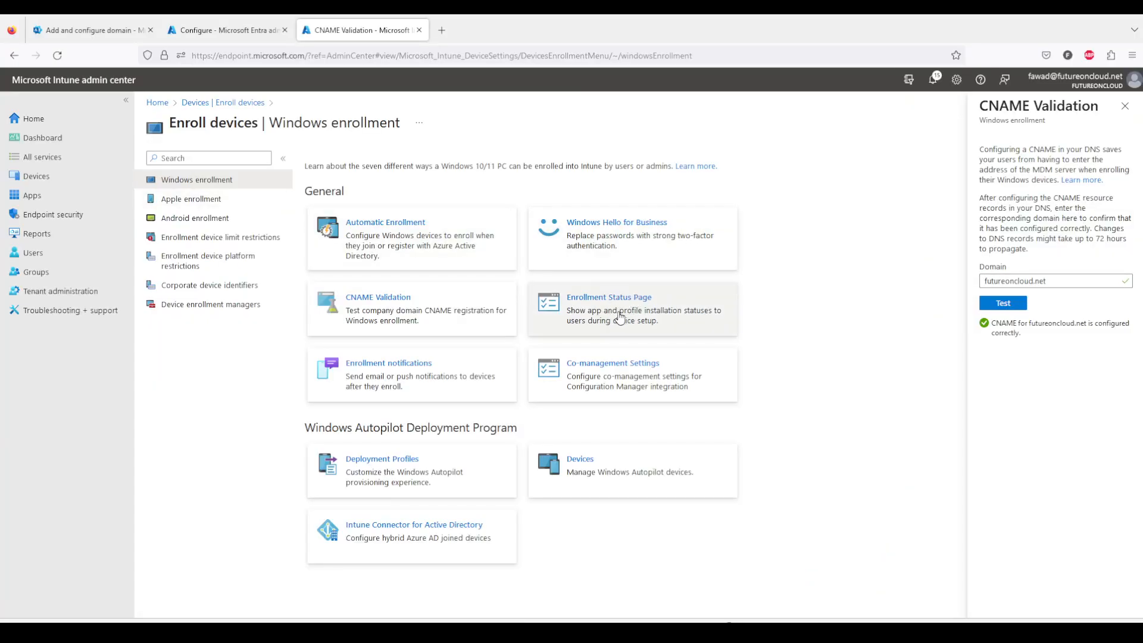
{"action": "left_click", "coordinate": [619, 316]}
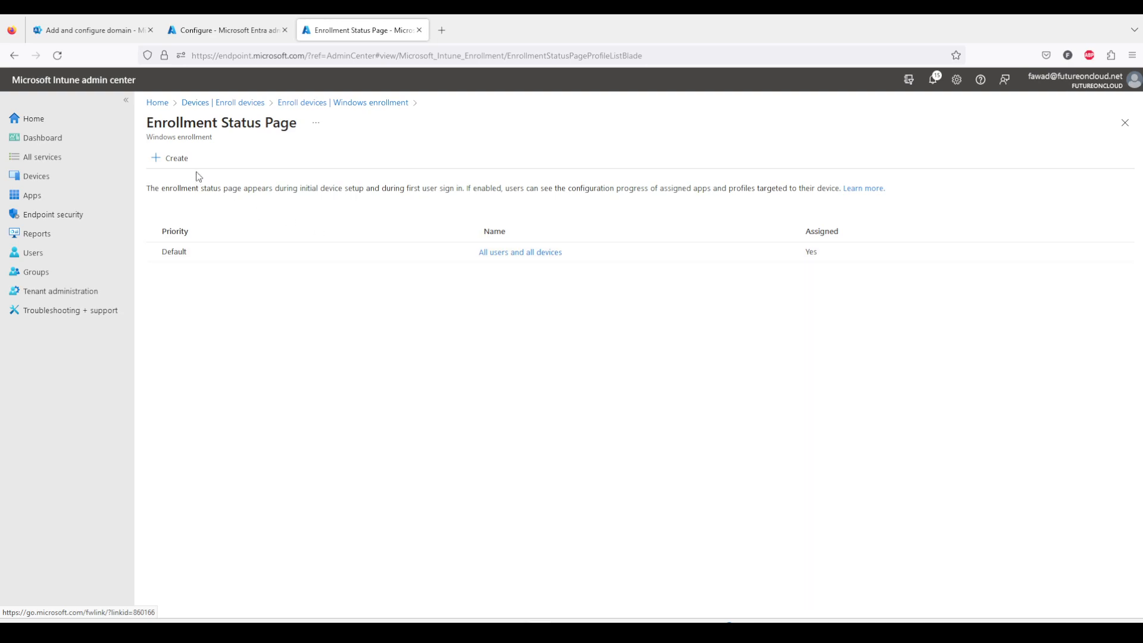
Create a new Enrollment Status Page profile named "Enrolment of Devices" and continue to its settings.
{"action": "left_click", "coordinate": [178, 158]}
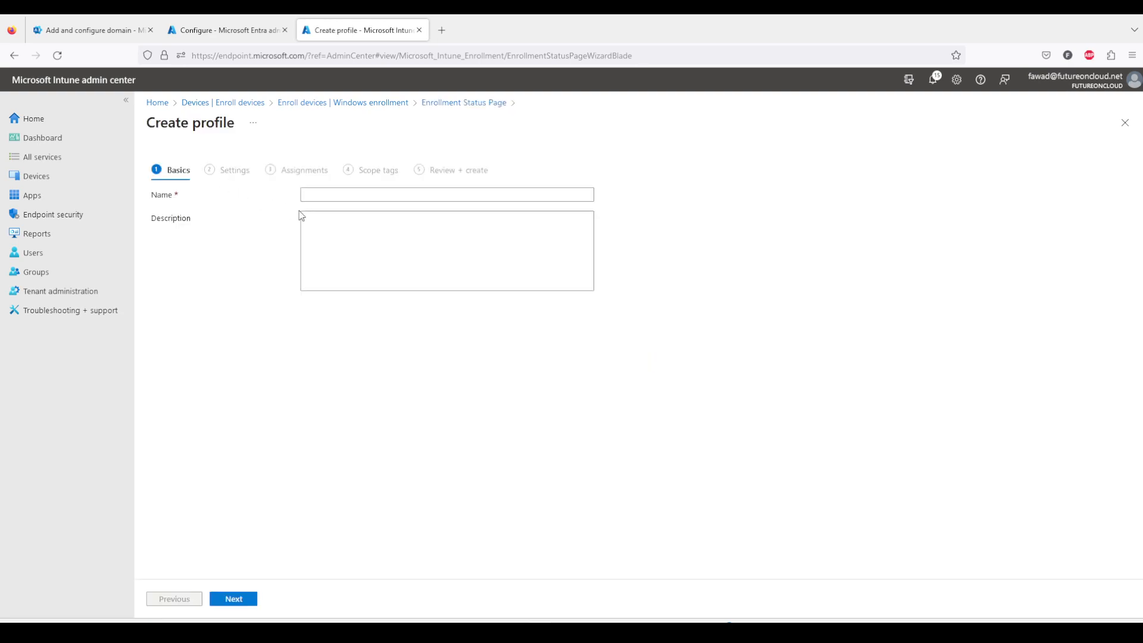
{"action": "left_click", "coordinate": [351, 192]}
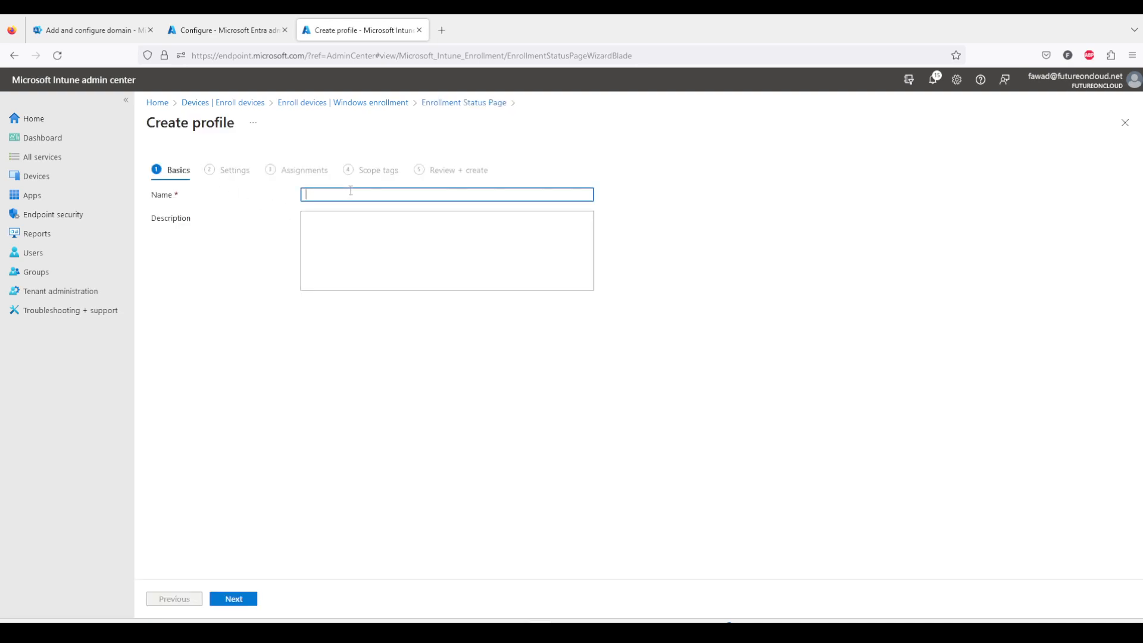
{"action": "type", "text": "Enrolment of Devices"}
{"action": "left_click", "coordinate": [246, 600]}
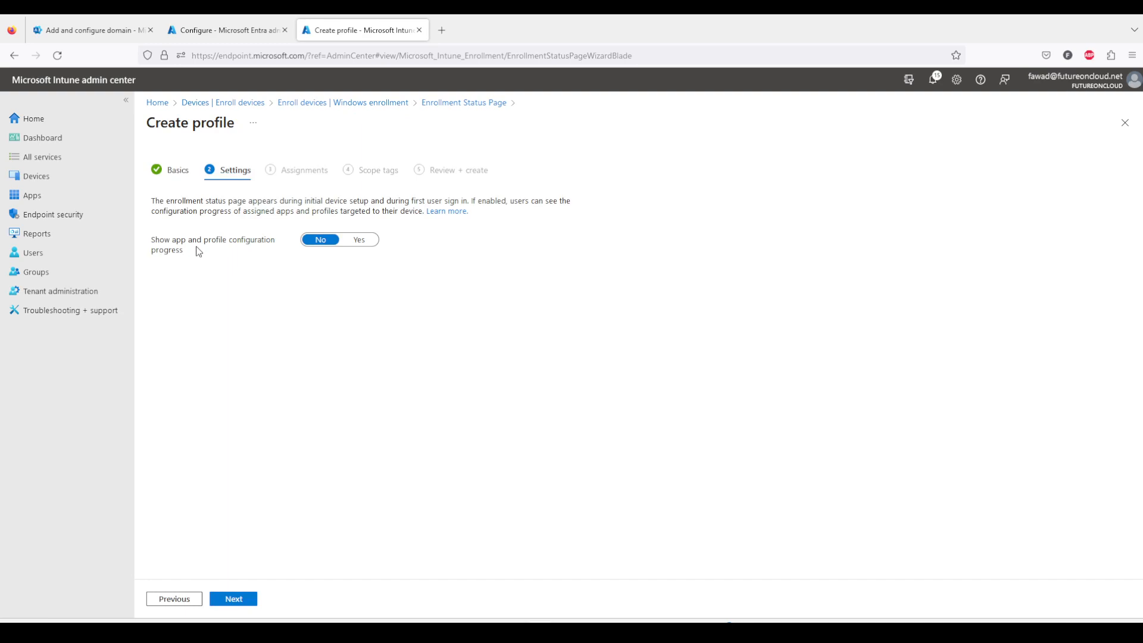
Turn on showing app and profile configuration progress, keeping the 60-minute timeout and default error message, and continue.
{"action": "left_click", "coordinate": [362, 240]}
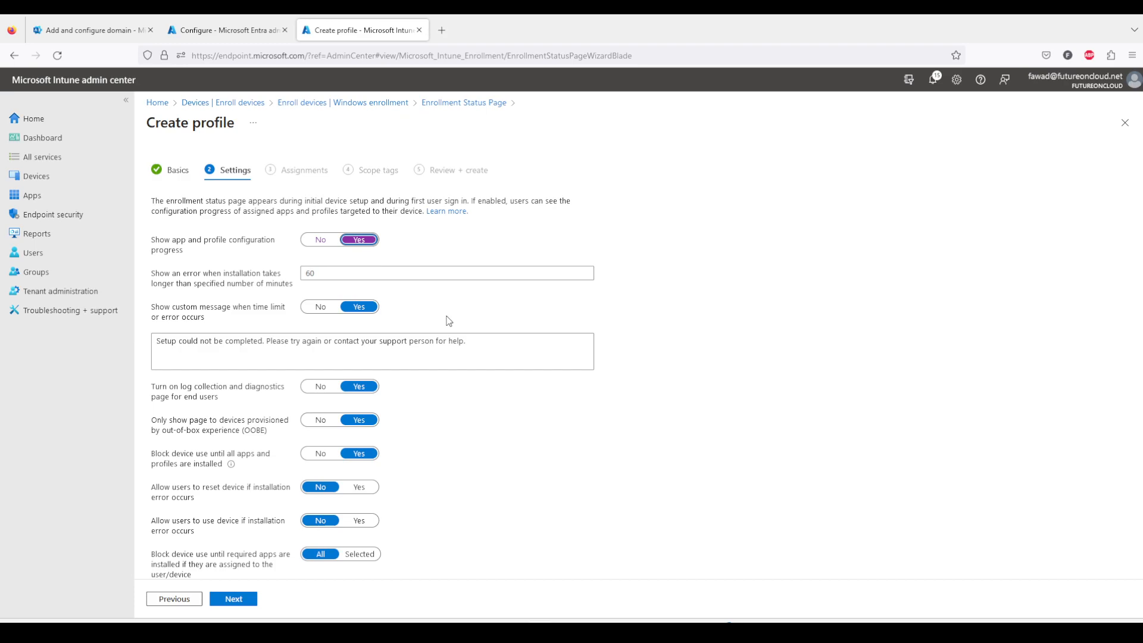
{"action": "scroll", "coordinate": [449, 321], "scroll_direction": "down", "scroll_amount": 1}
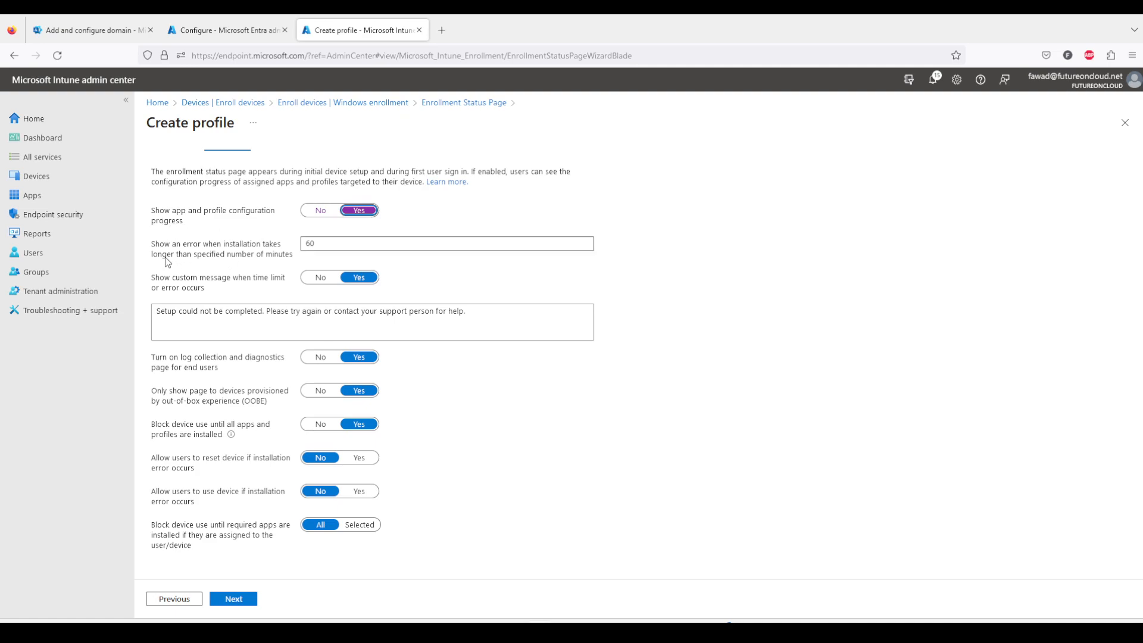
{"action": "left_click", "coordinate": [331, 244]}
{"action": "double_click", "coordinate": [331, 245]}
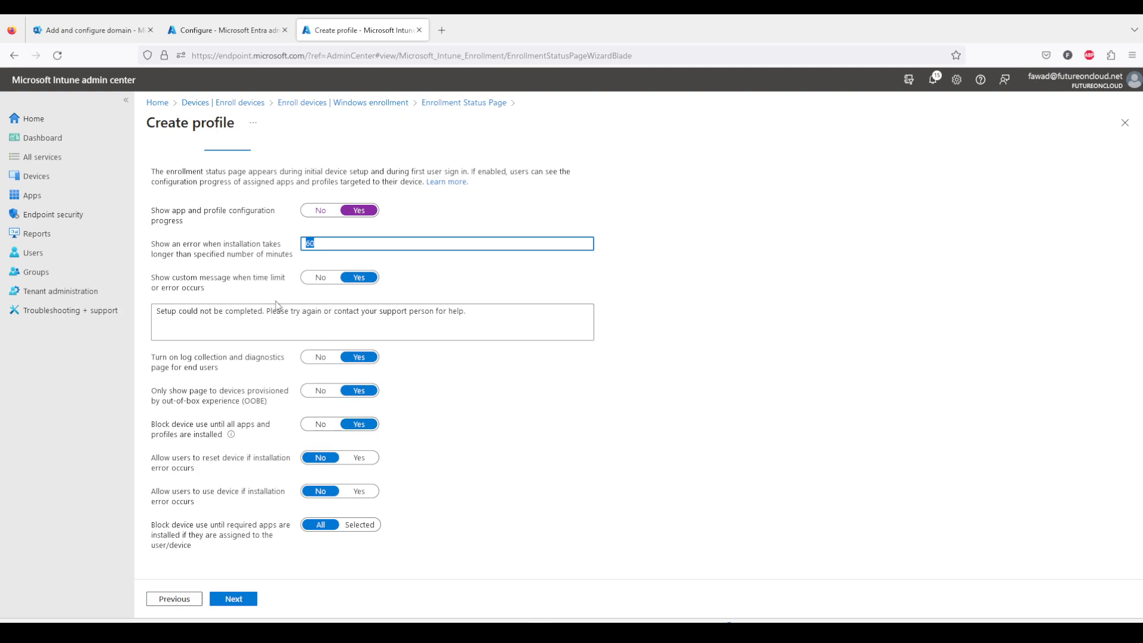
{"action": "left_click", "coordinate": [204, 310]}
{"action": "left_click_drag", "start_coordinate": [480, 313], "coordinate": [139, 315]}
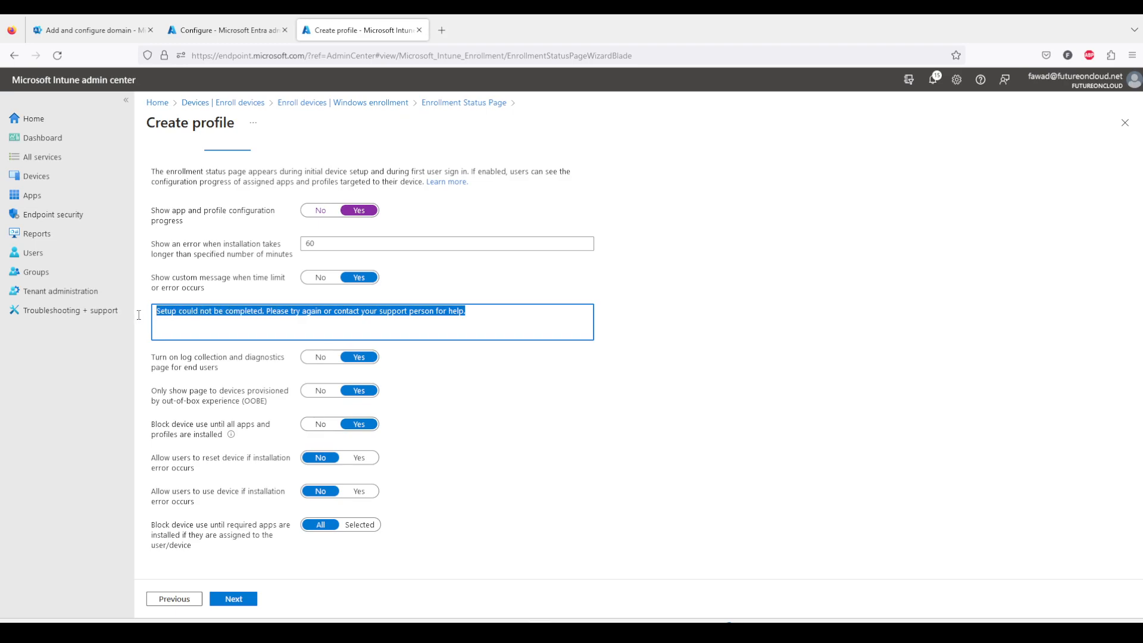
{"action": "left_click", "coordinate": [203, 311]}
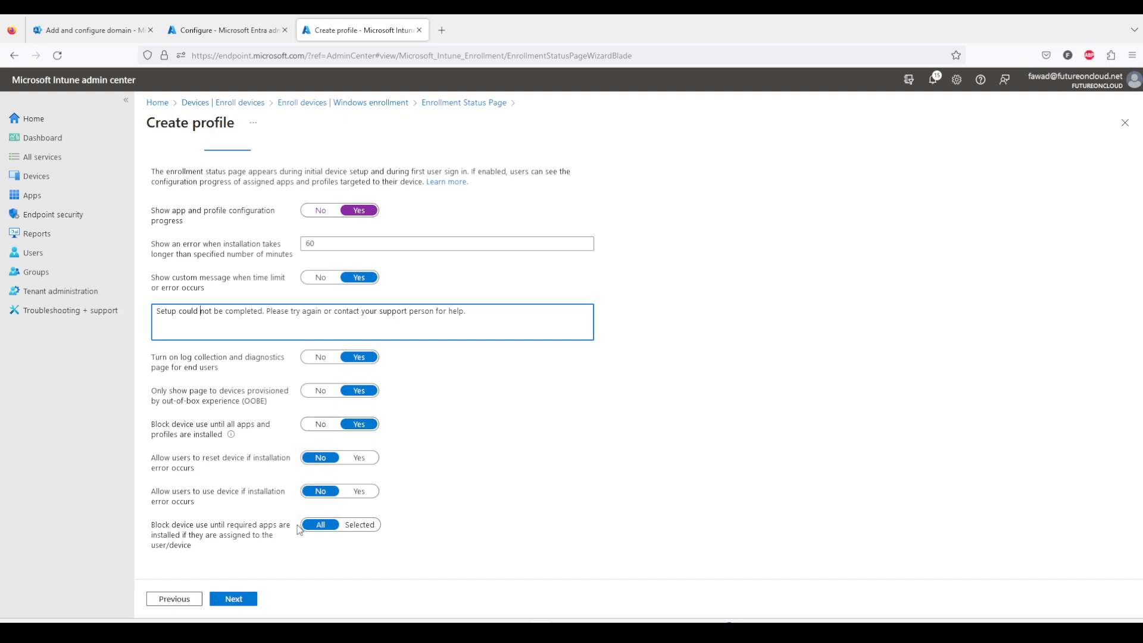
{"action": "left_click", "coordinate": [237, 600]}
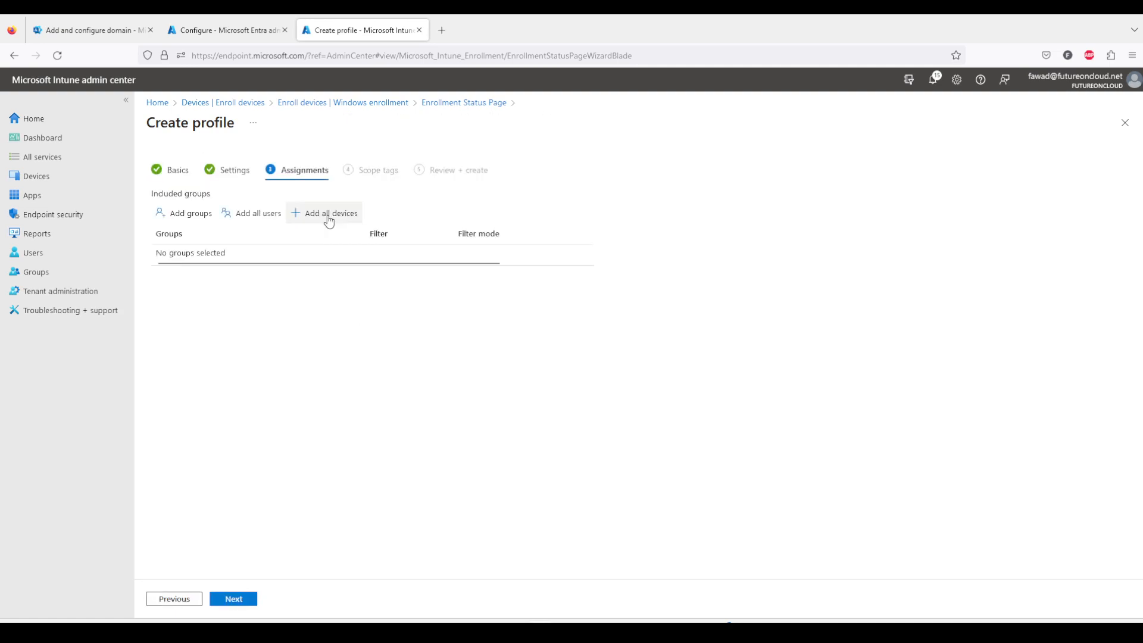
Assign the profile to the FOC Non-Admin Users group, keep the Default scope tag, and create the profile.
{"action": "left_click", "coordinate": [185, 221]}
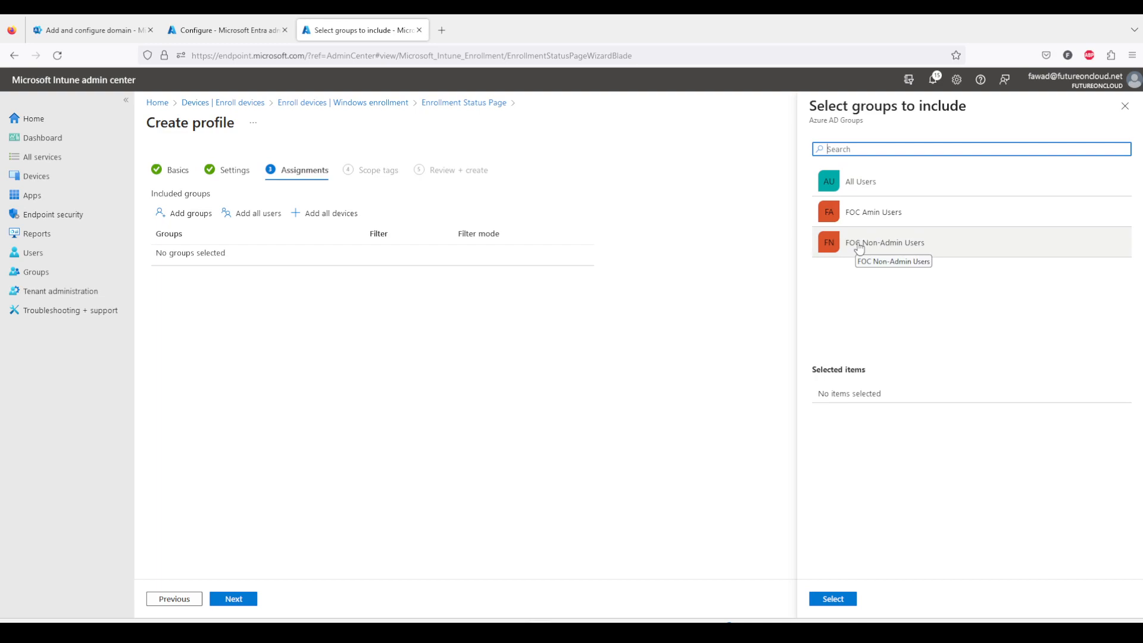
{"action": "left_click", "coordinate": [859, 247]}
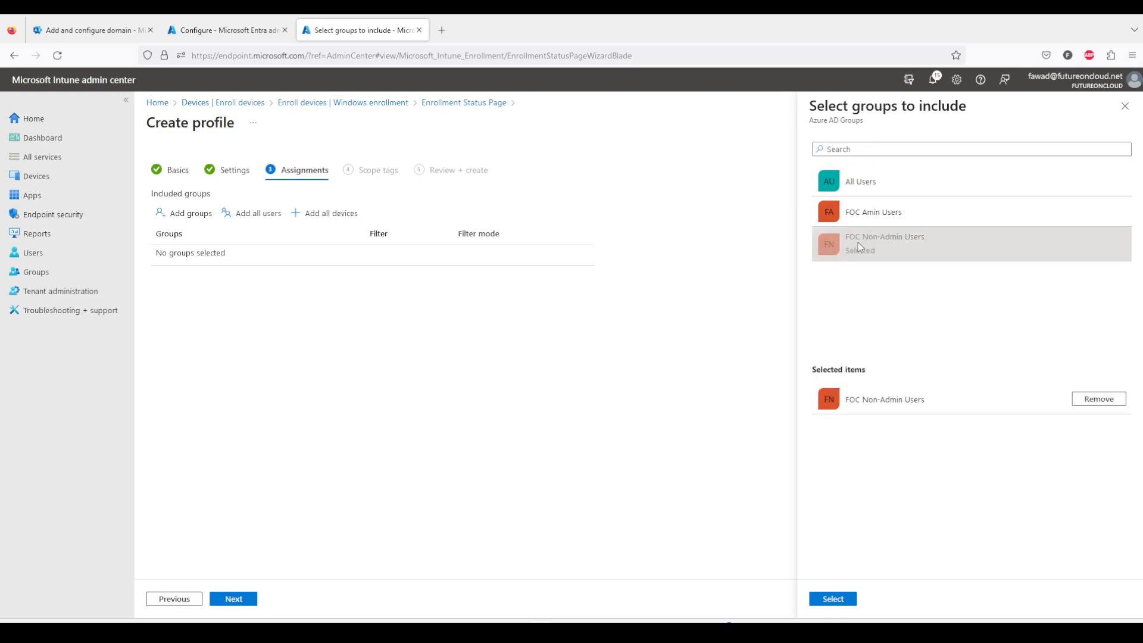
{"action": "left_click", "coordinate": [833, 600]}
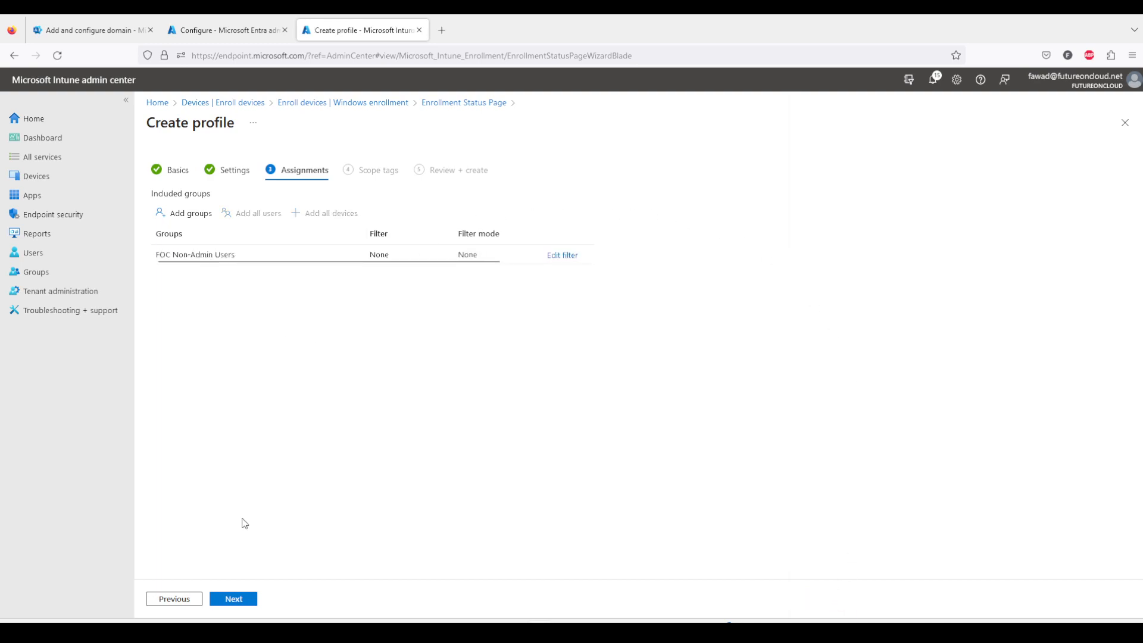
{"action": "left_click", "coordinate": [249, 605]}
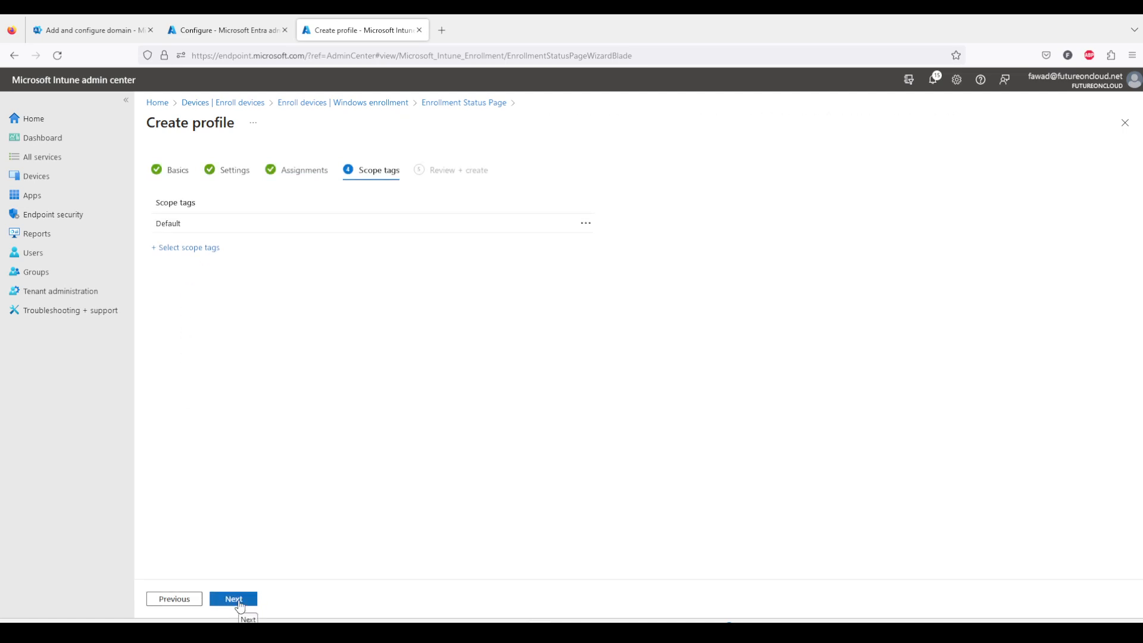
{"action": "left_click", "coordinate": [240, 605]}
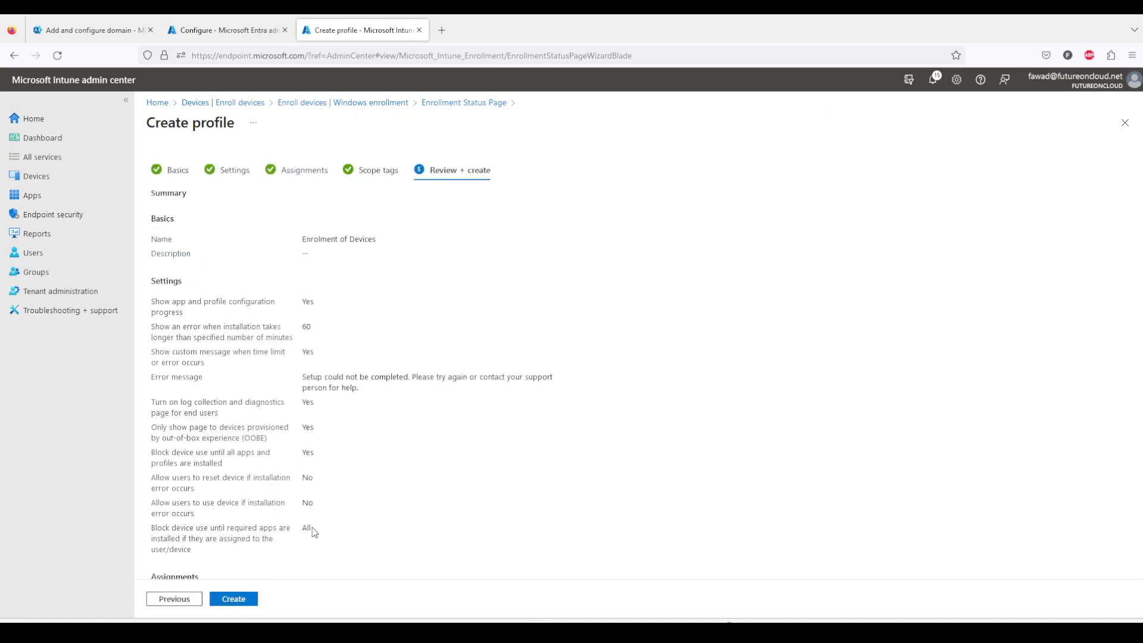
{"action": "left_click", "coordinate": [240, 605]}
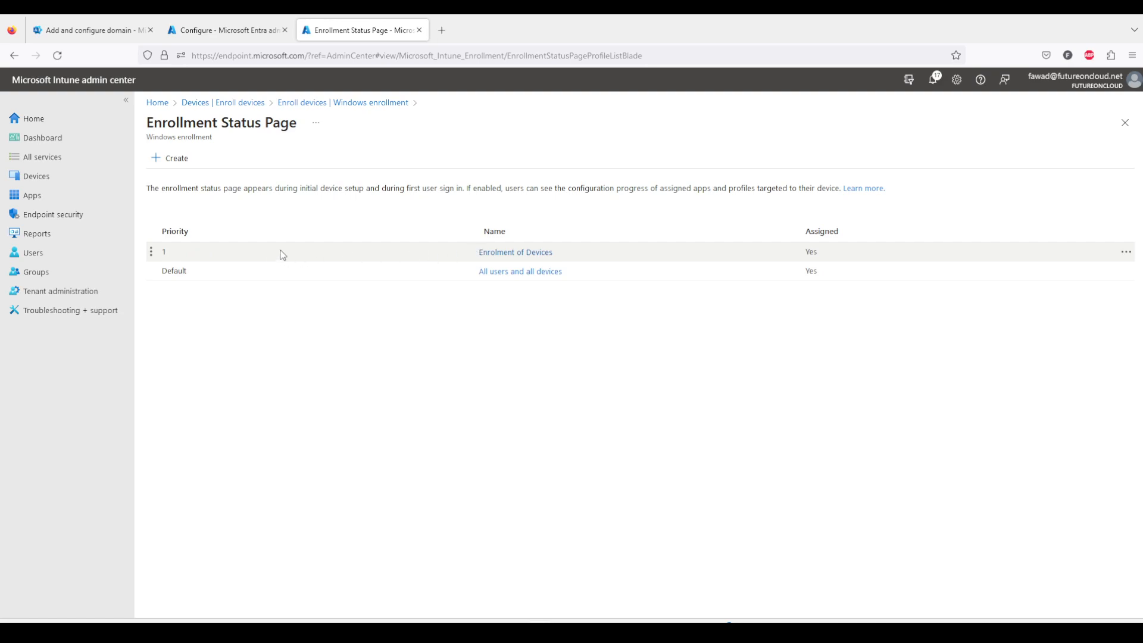
{"action": "left_click", "coordinate": [151, 252]}
{"action": "mouse_move", "coordinate": [798, 614]}
{"action": "left_click", "coordinate": [784, 578]}
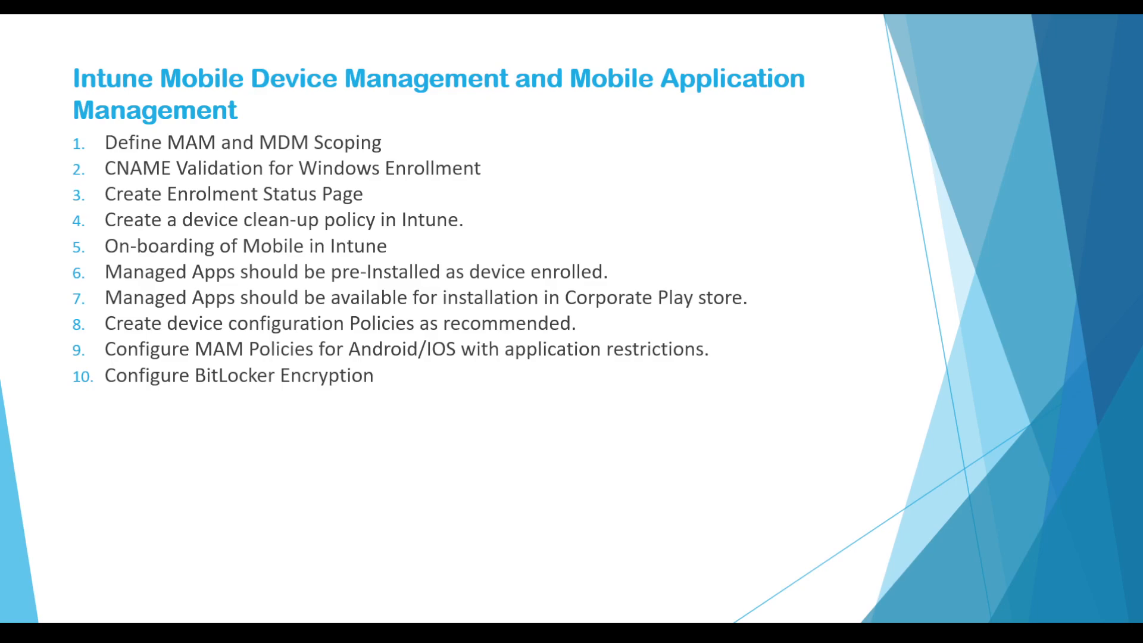
{"action": "left_click", "coordinate": [540, 631]}
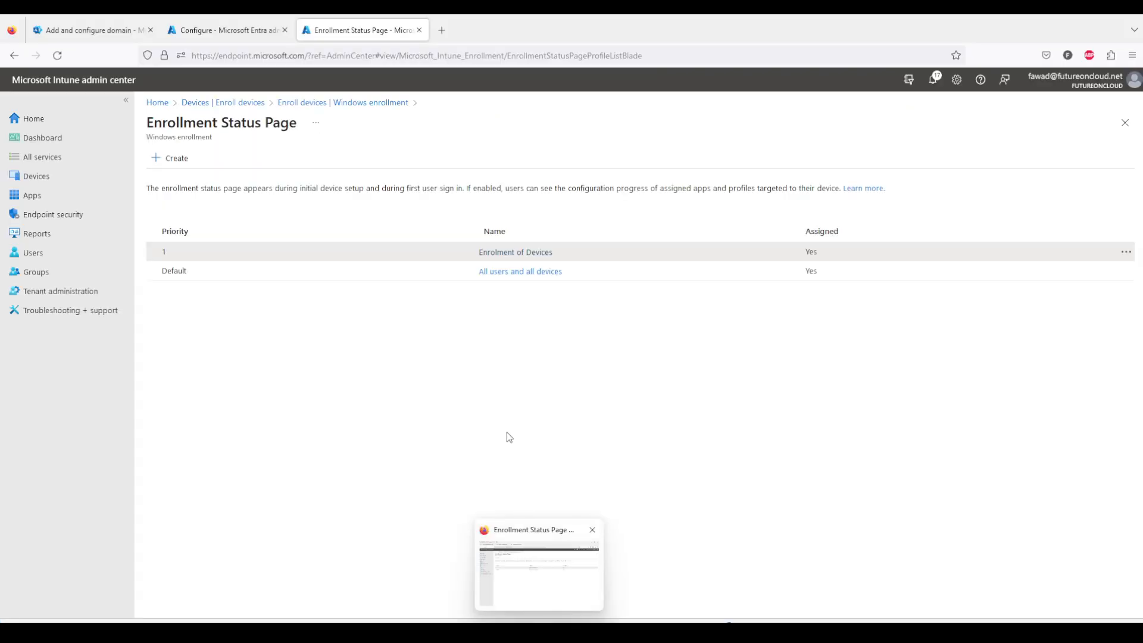
Set a device clean-up rule to delete devices that haven't checked in for 60 days and save it.
{"action": "left_click", "coordinate": [159, 105]}
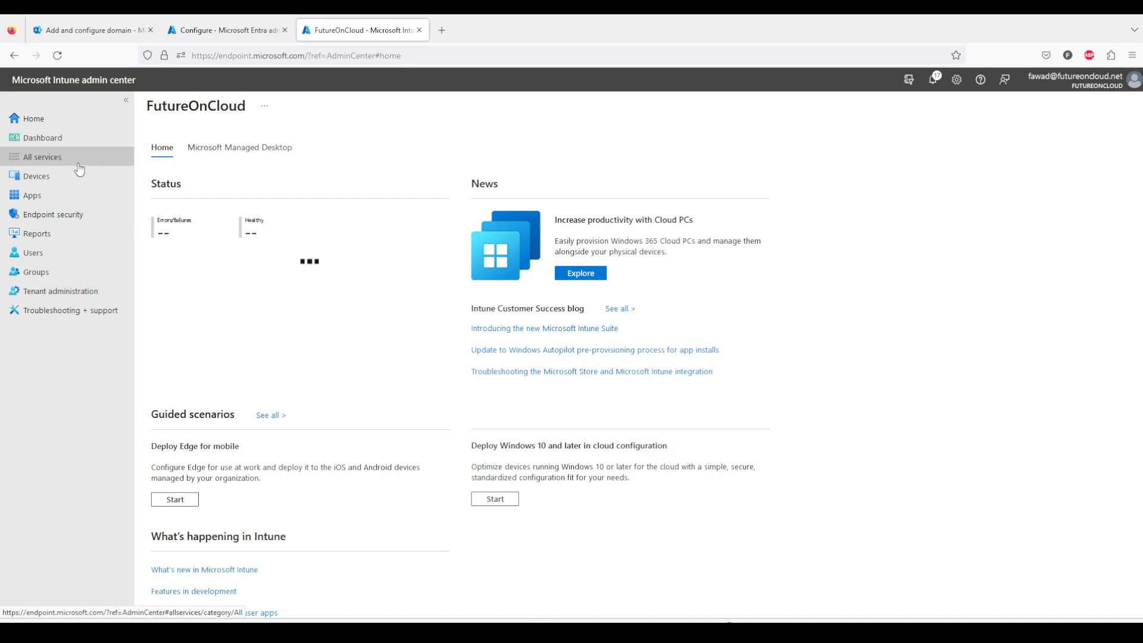
{"action": "left_click", "coordinate": [55, 180]}
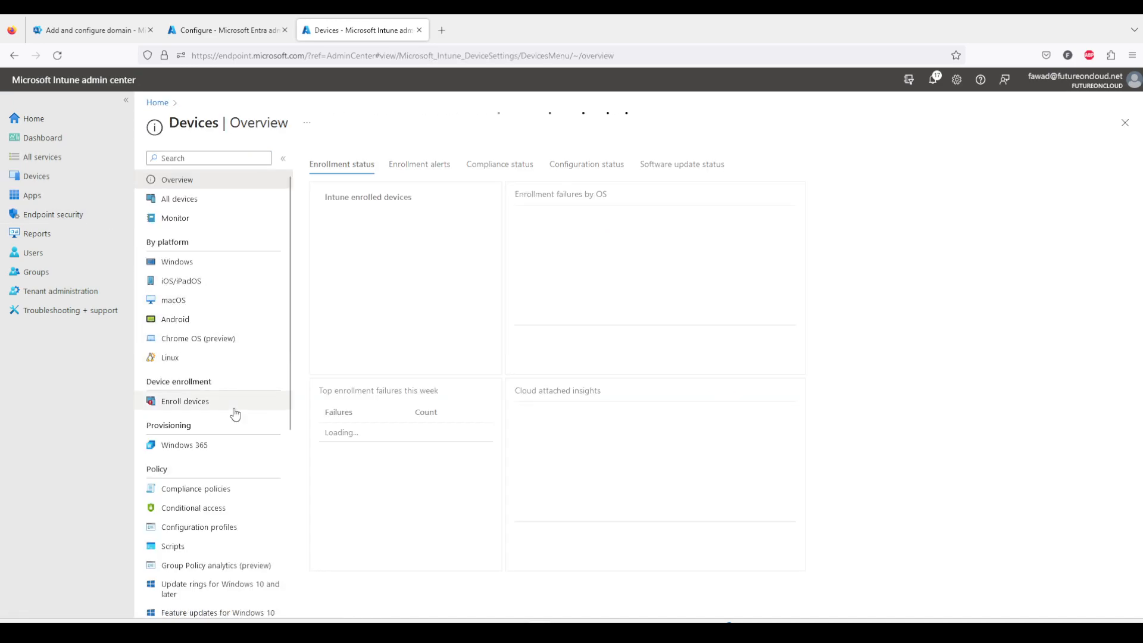
{"action": "scroll", "coordinate": [232, 426], "scroll_direction": "down", "scroll_amount": 2}
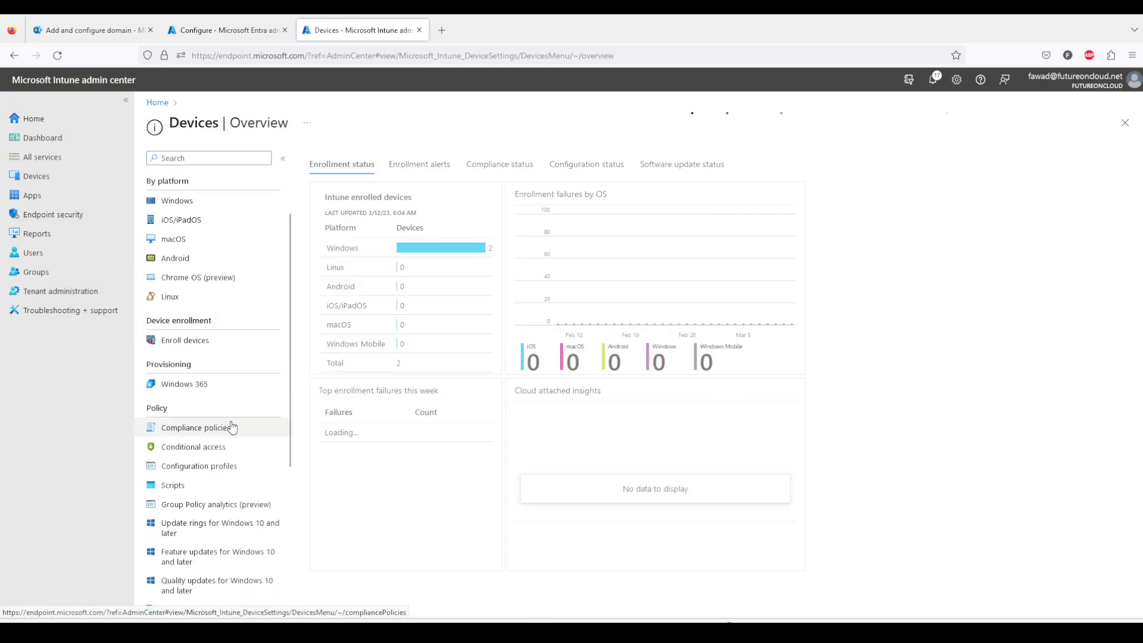
{"action": "scroll", "coordinate": [231, 461], "scroll_direction": "down", "scroll_amount": 5}
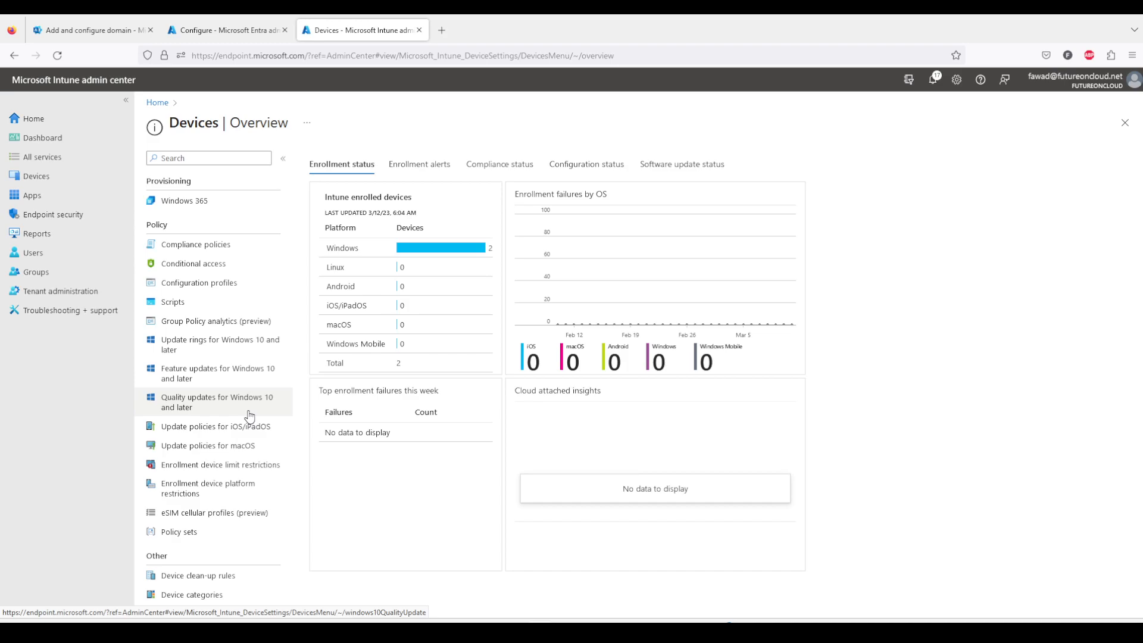
{"action": "scroll", "coordinate": [249, 414], "scroll_direction": "up", "scroll_amount": 7}
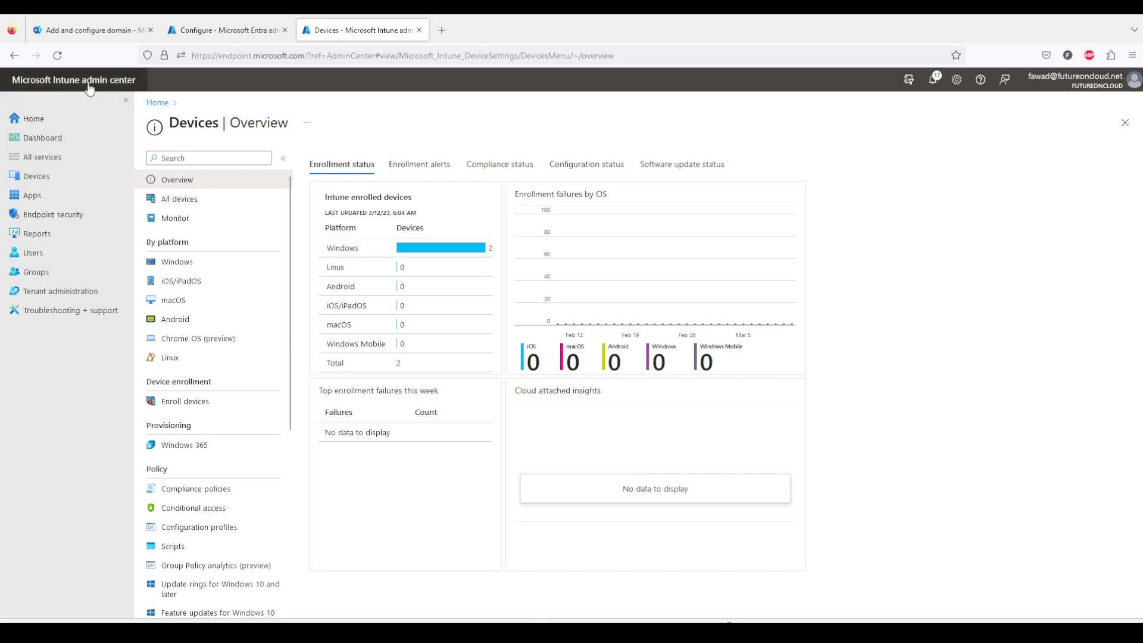
{"action": "scroll", "coordinate": [237, 416], "scroll_direction": "down", "scroll_amount": 5}
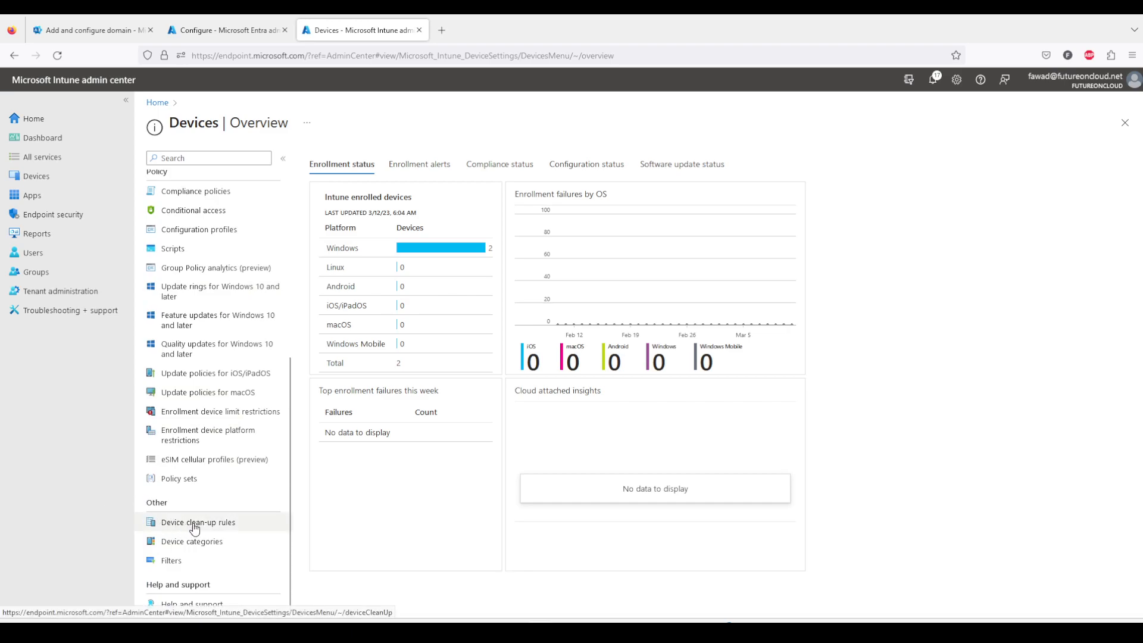
{"action": "left_click", "coordinate": [193, 528]}
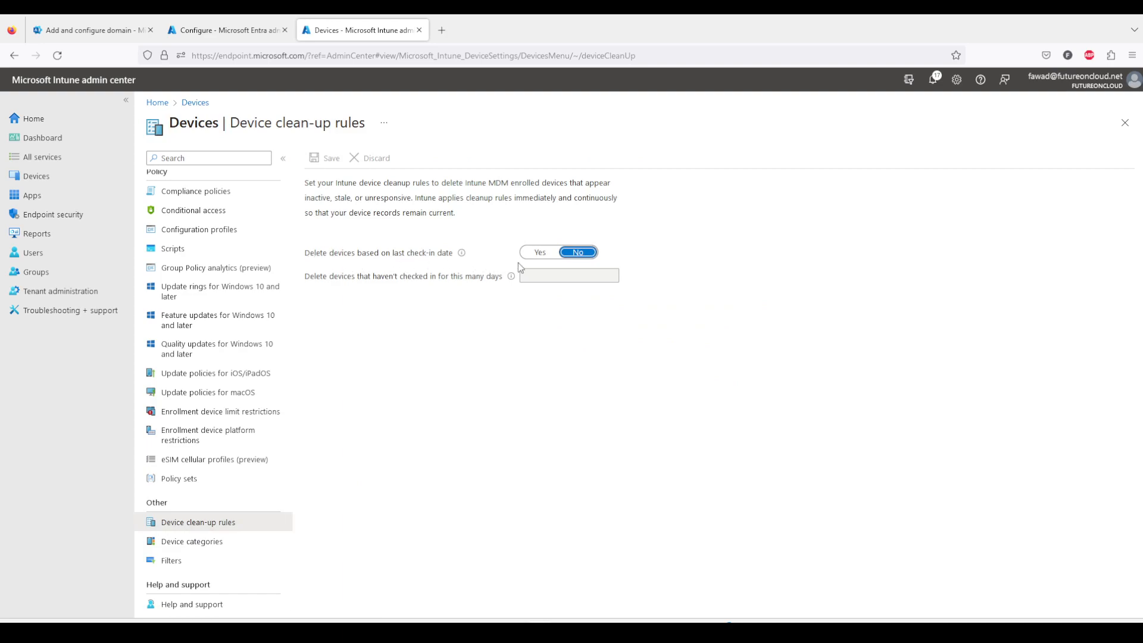
{"action": "left_click", "coordinate": [539, 253]}
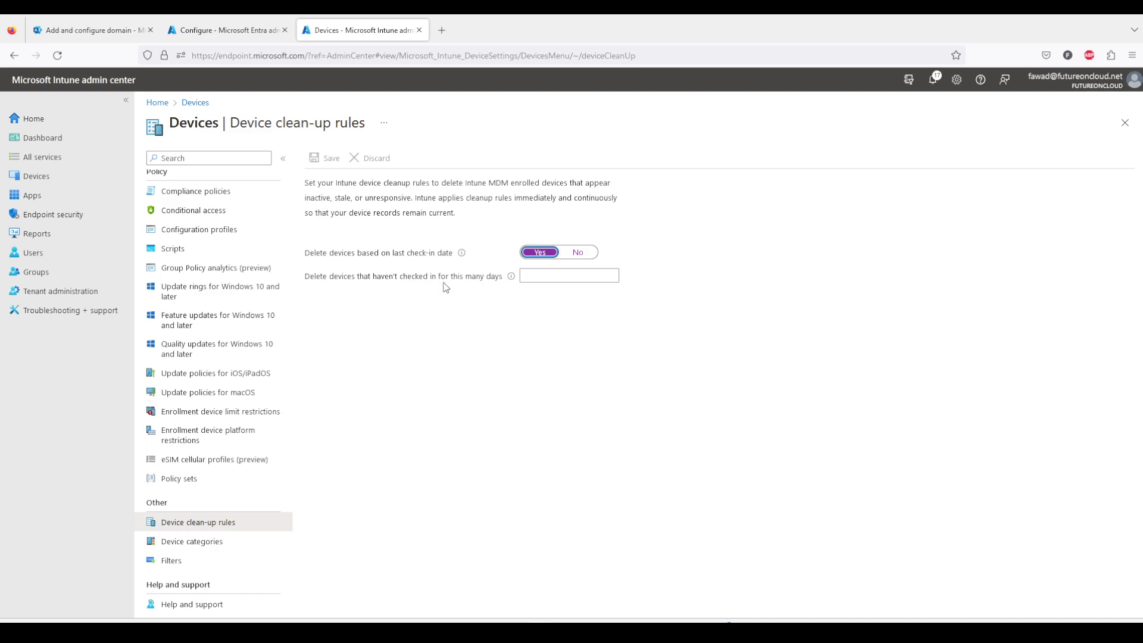
{"action": "left_click", "coordinate": [547, 276]}
{"action": "type", "text": "60"}
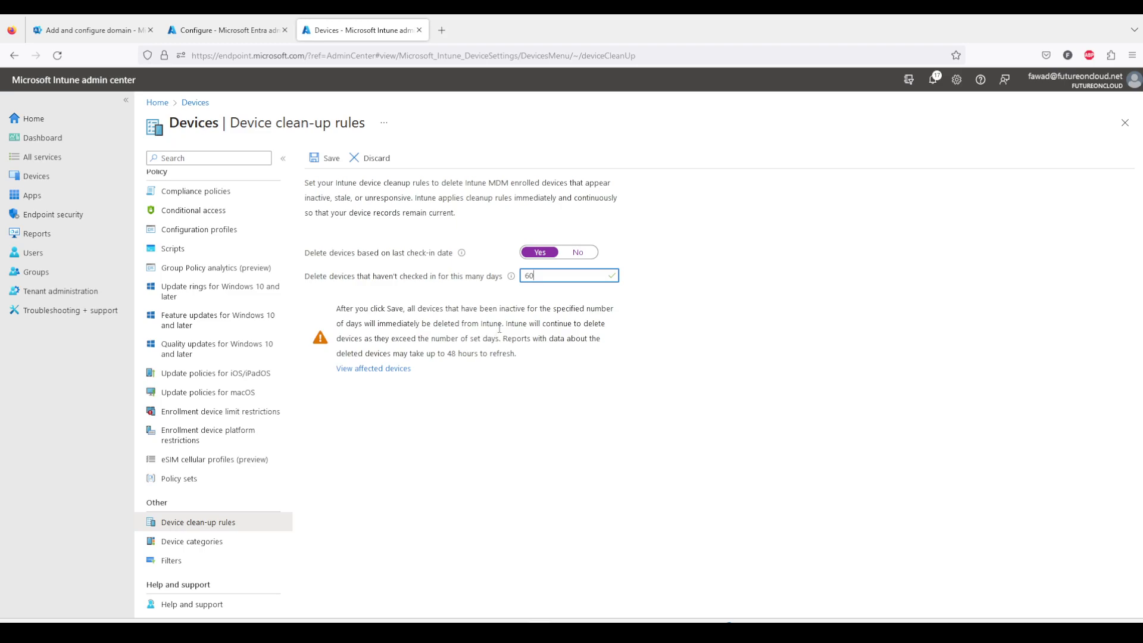
{"action": "mouse_move", "coordinate": [513, 280]}
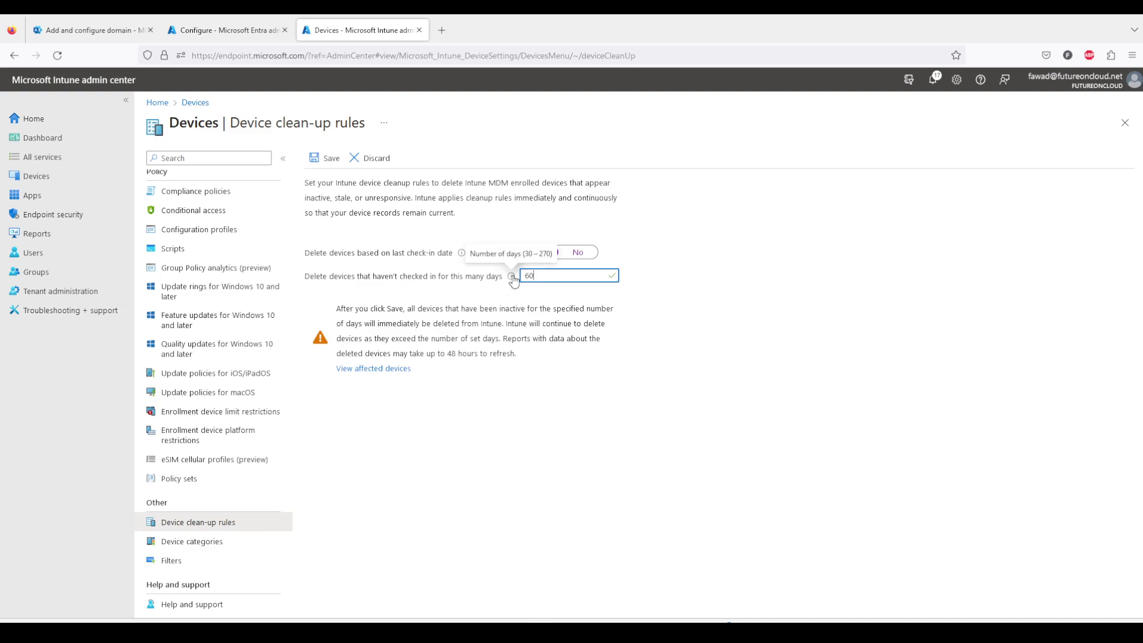
{"action": "left_click", "coordinate": [325, 158]}
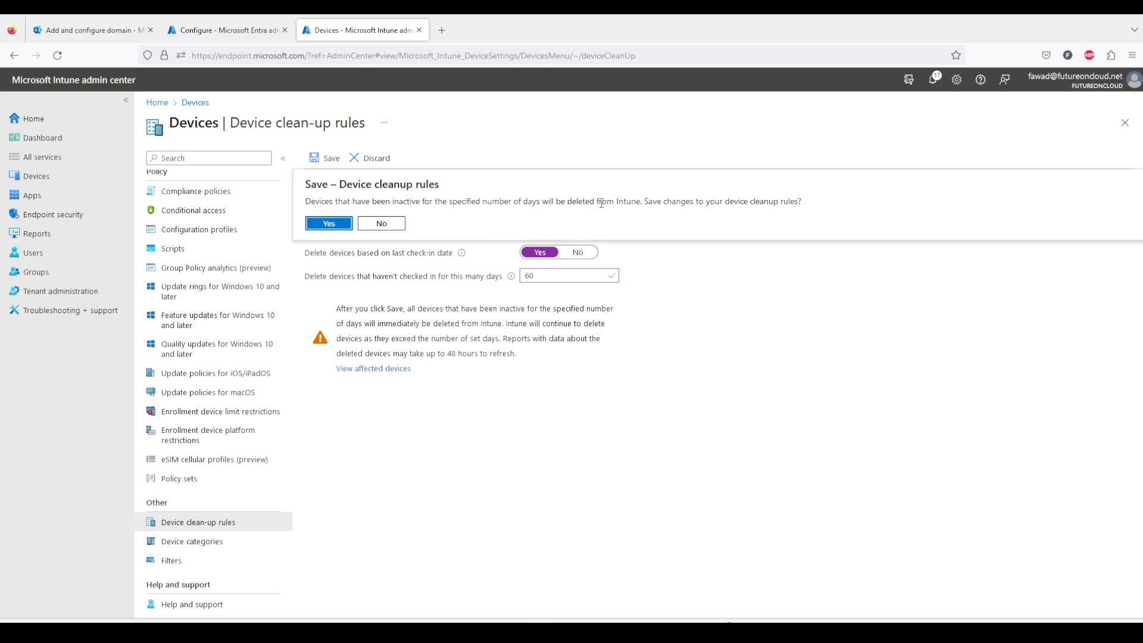
{"action": "left_click", "coordinate": [330, 224]}
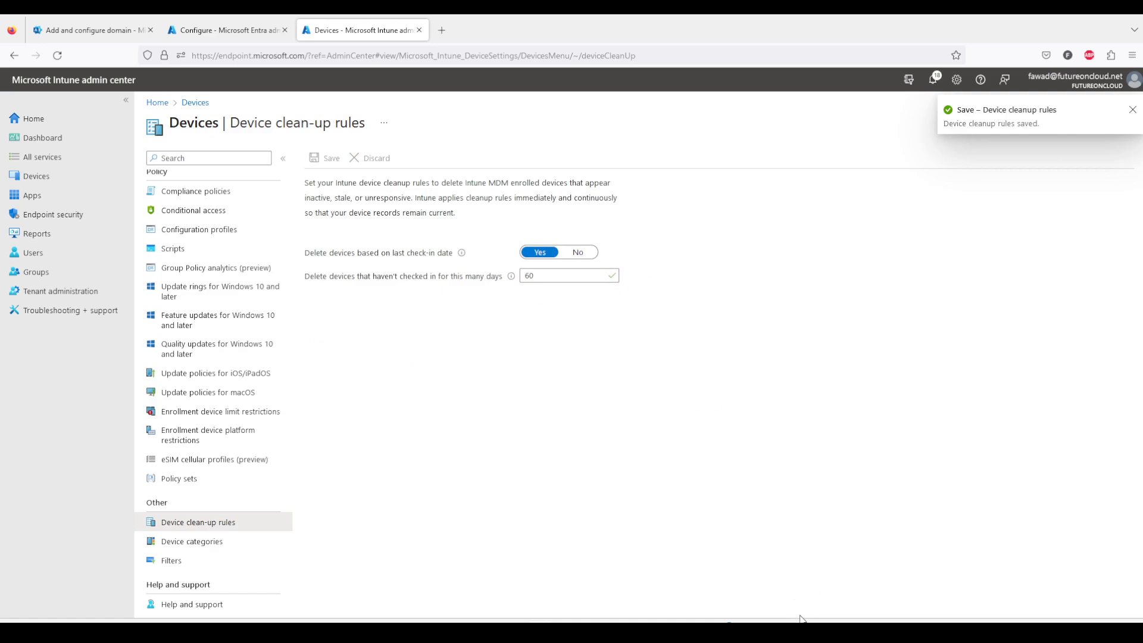
Open the Android apps list in the Apps section of the admin center.
{"action": "mouse_move", "coordinate": [800, 619]}
{"action": "left_click", "coordinate": [788, 579]}
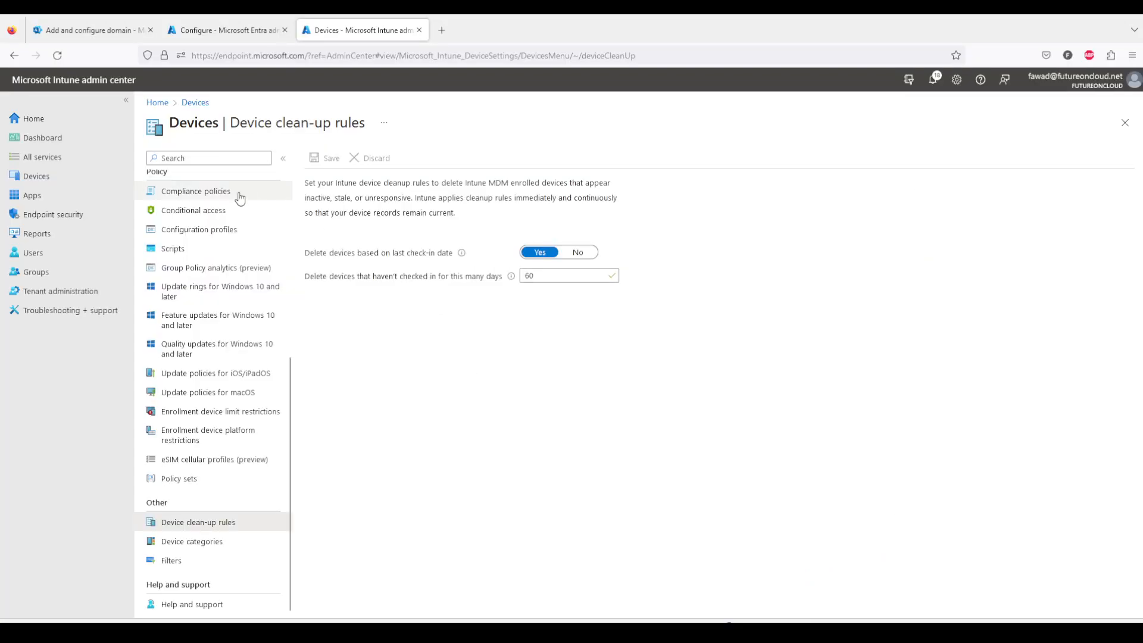
{"action": "left_click", "coordinate": [47, 201]}
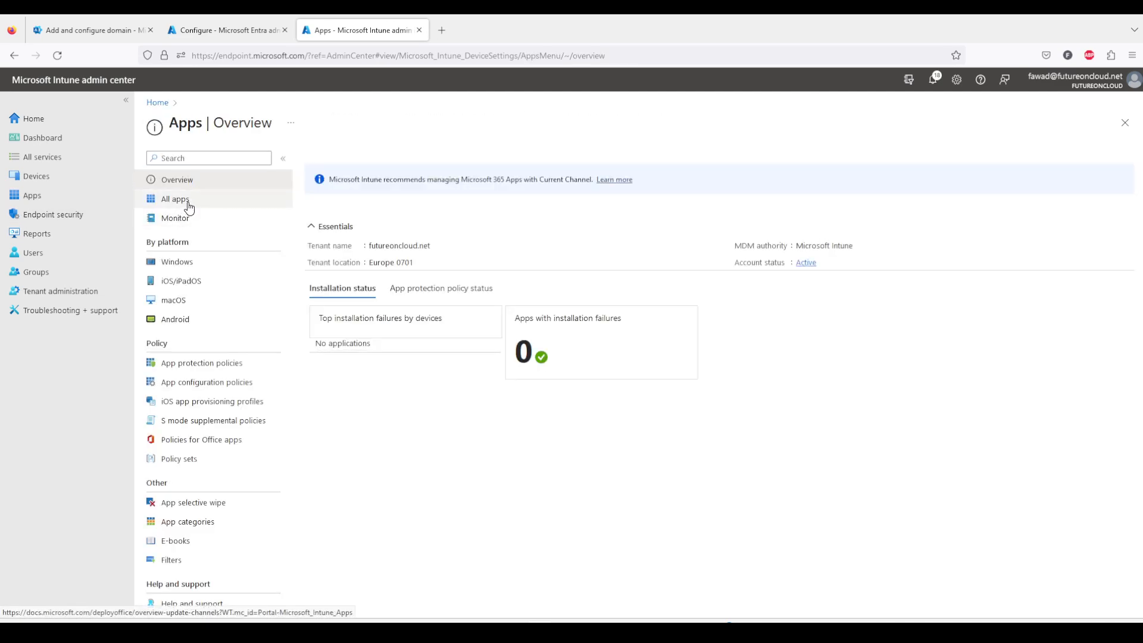
{"action": "left_click", "coordinate": [189, 204]}
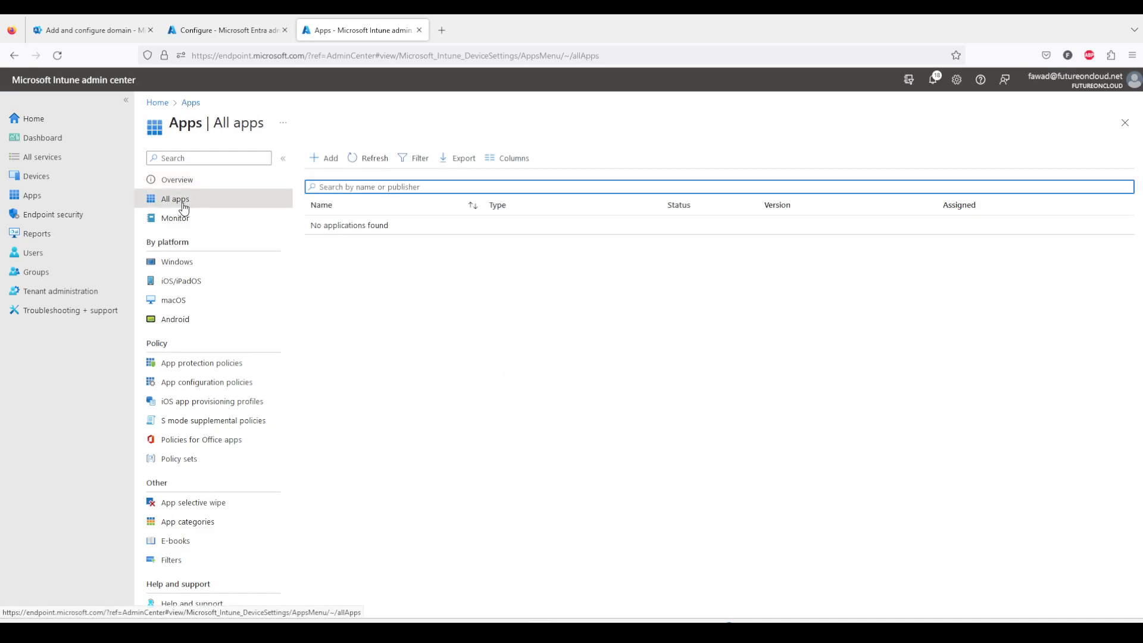
{"action": "left_click", "coordinate": [326, 160]}
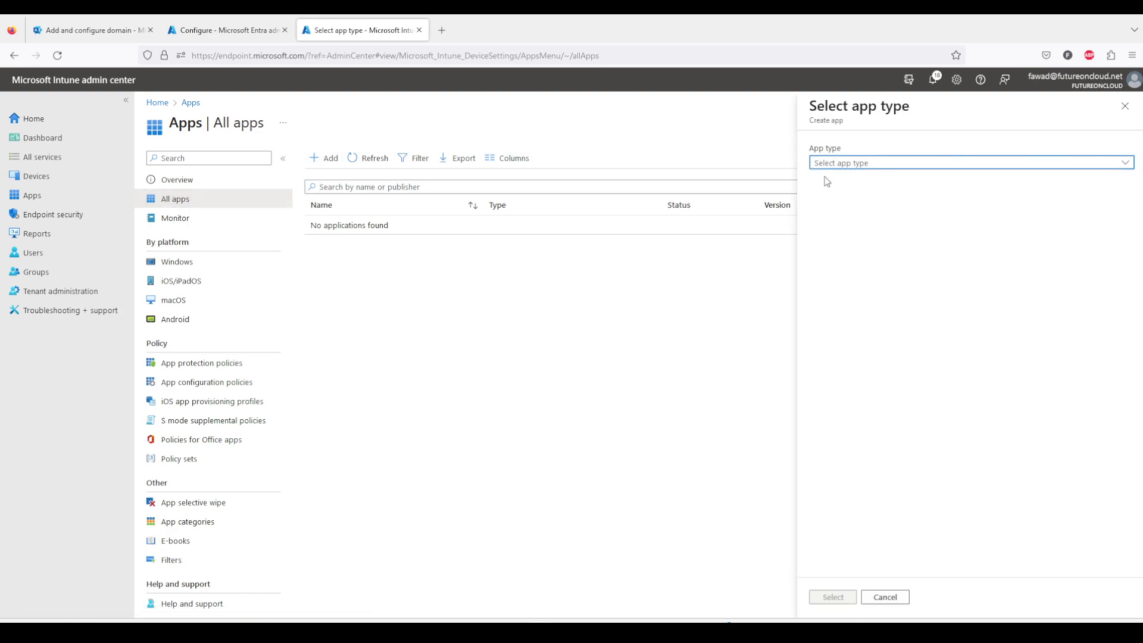
{"action": "left_click", "coordinate": [1125, 106]}
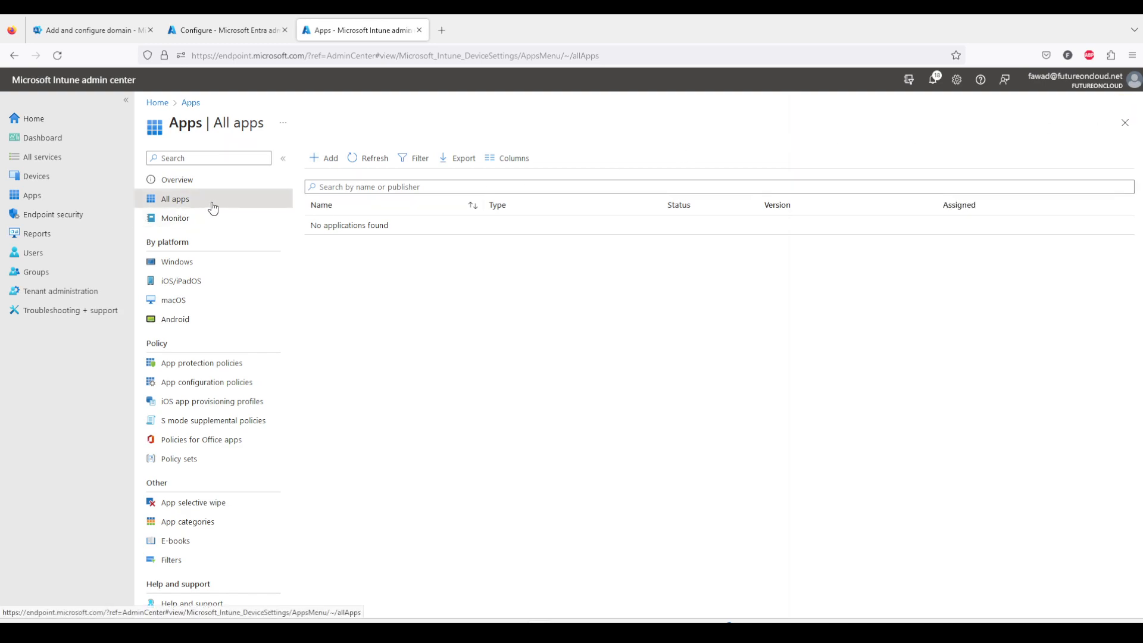
{"action": "left_click", "coordinate": [191, 320]}
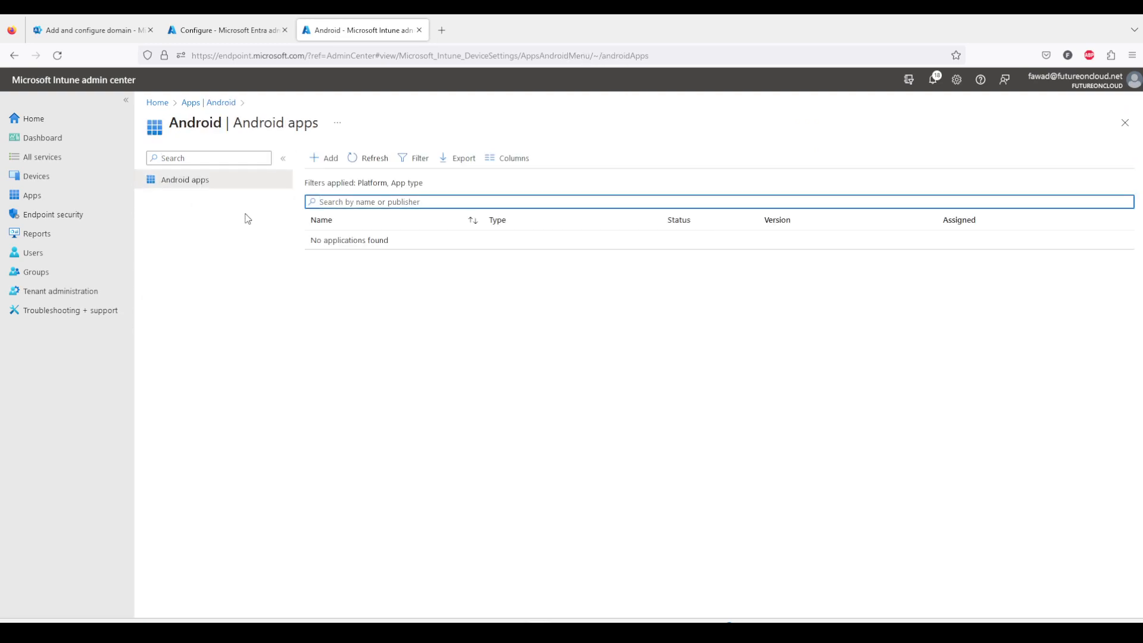
Open the Managed Google Play prerequisite under Android enrollment in the Devices section.
{"action": "left_click", "coordinate": [36, 178]}
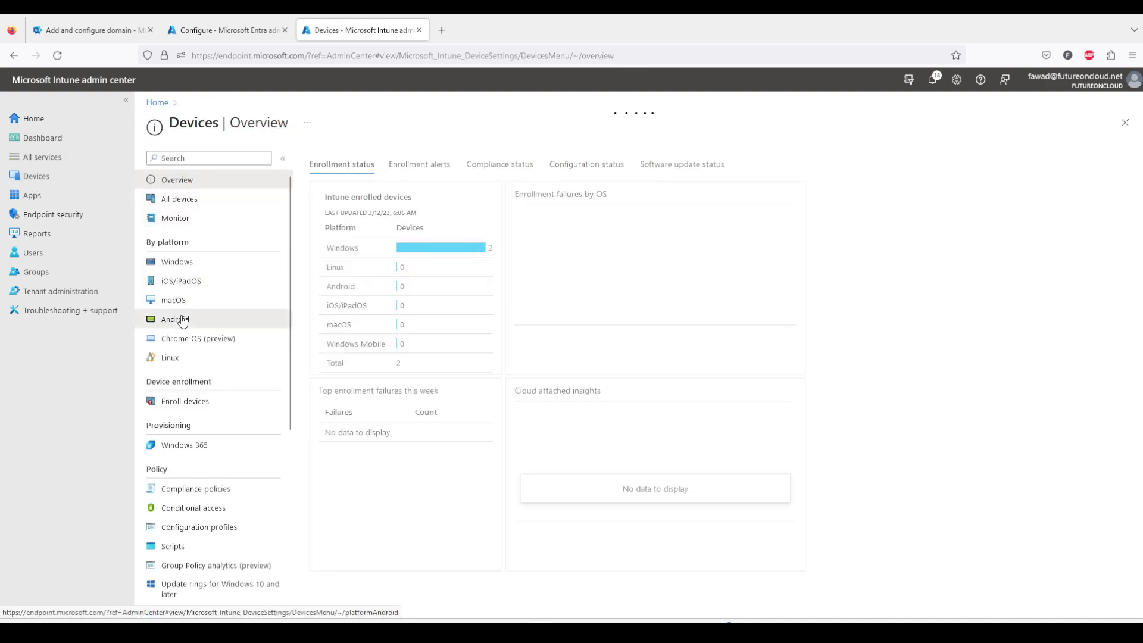
{"action": "left_click", "coordinate": [188, 320]}
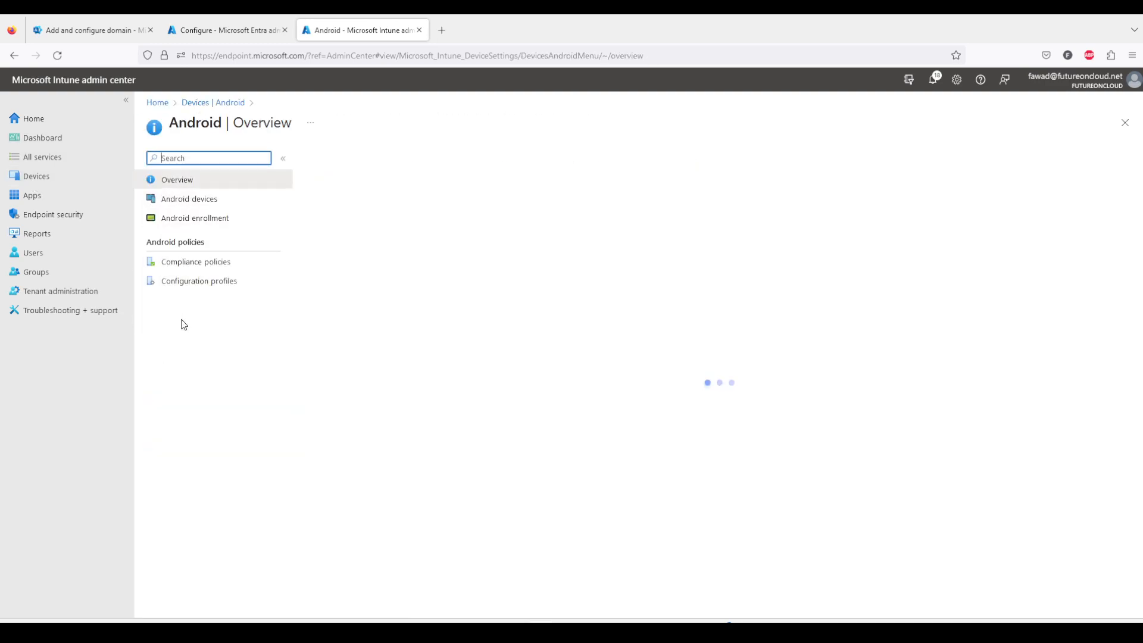
{"action": "left_click", "coordinate": [207, 203]}
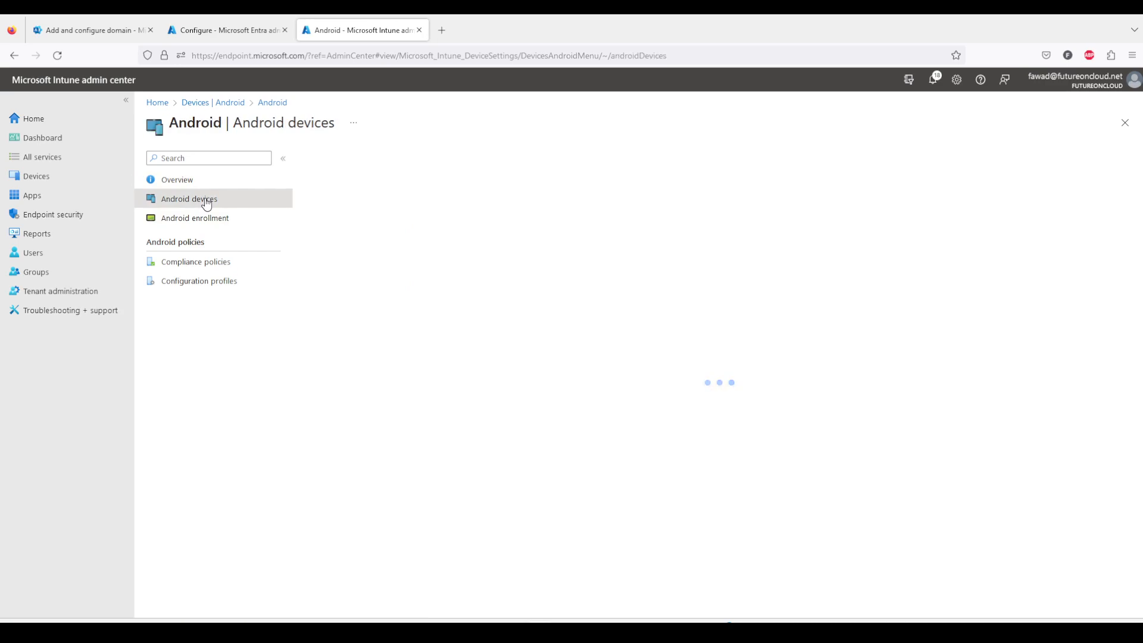
{"action": "left_click", "coordinate": [201, 226]}
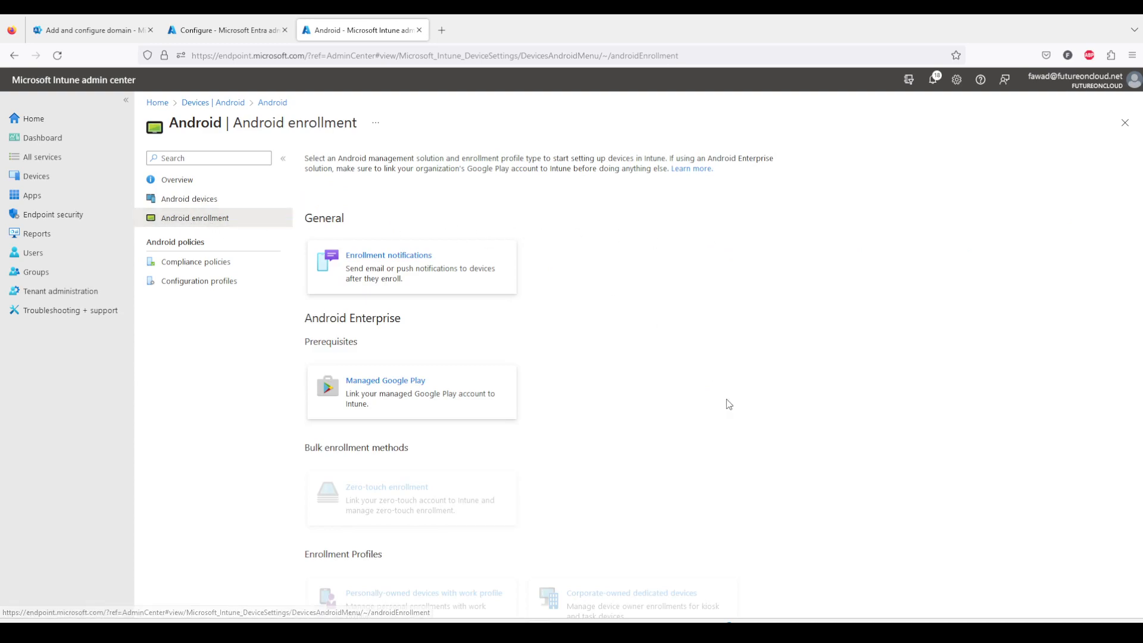
{"action": "scroll", "coordinate": [727, 400], "scroll_direction": "down", "scroll_amount": 1}
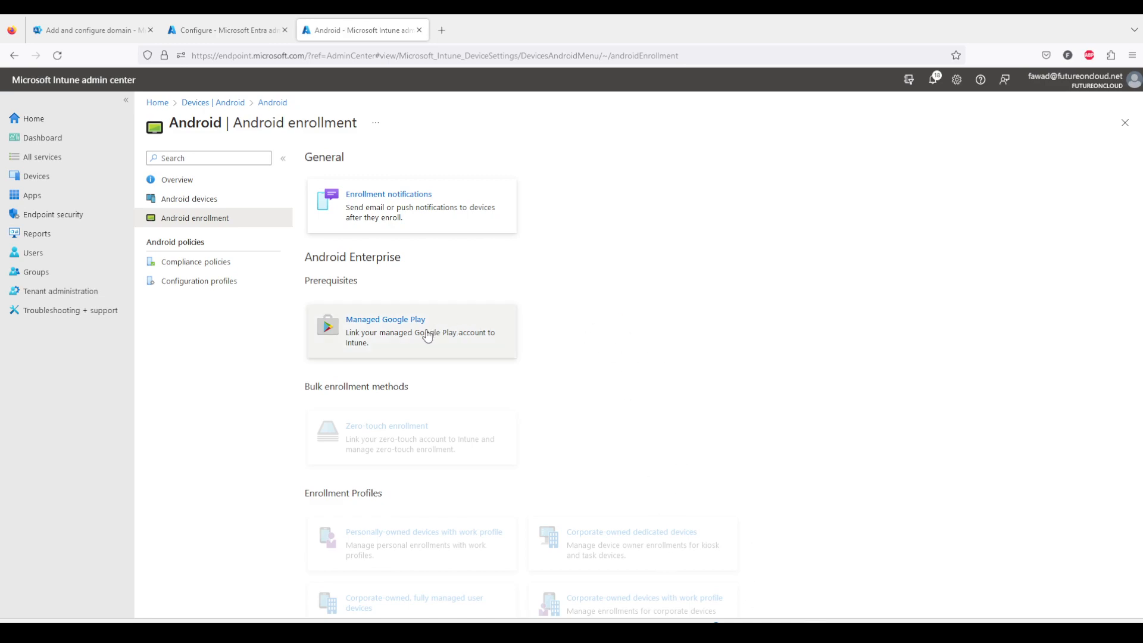
{"action": "scroll", "coordinate": [587, 502], "scroll_direction": "down", "scroll_amount": 2}
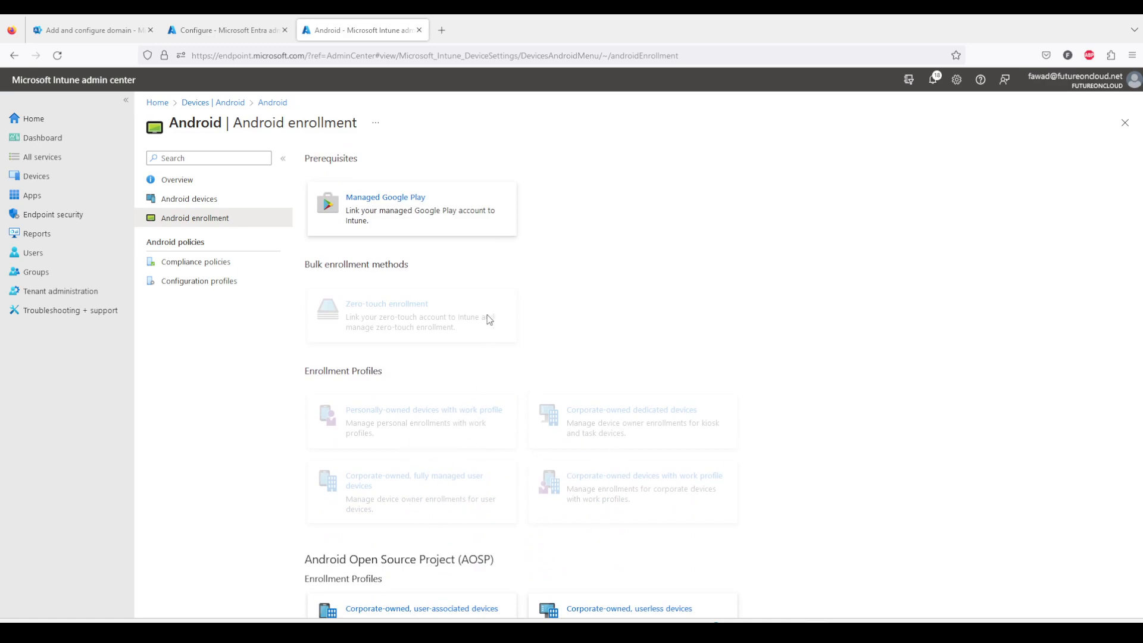
{"action": "left_click", "coordinate": [400, 216]}
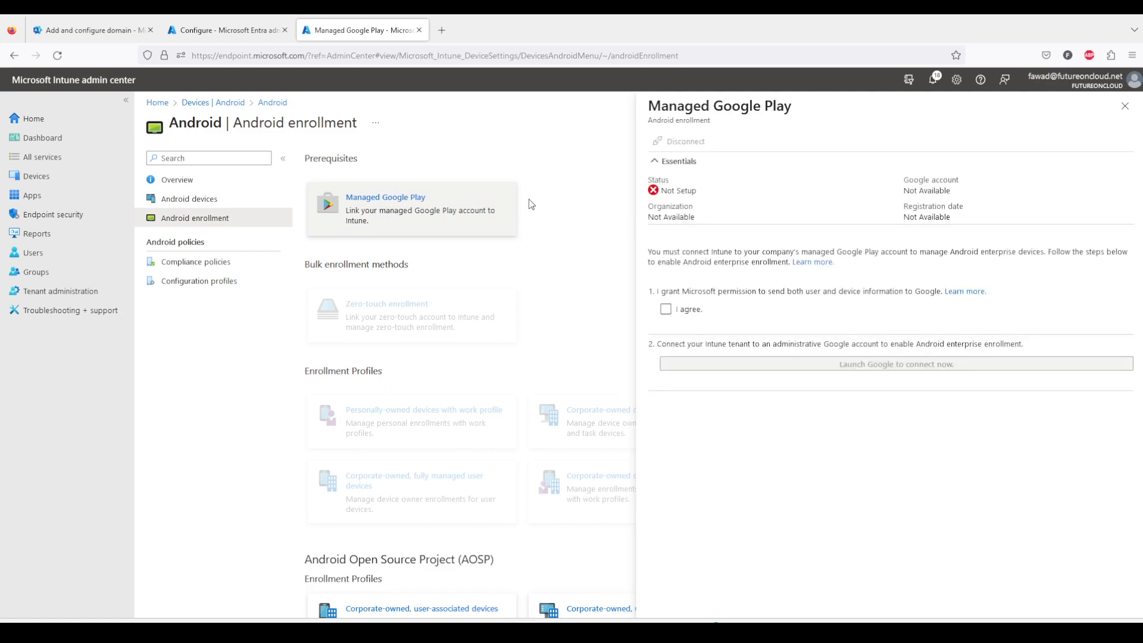
Agree to let Microsoft send user and device information to Google and launch Google to connect.
{"action": "left_click", "coordinate": [666, 310]}
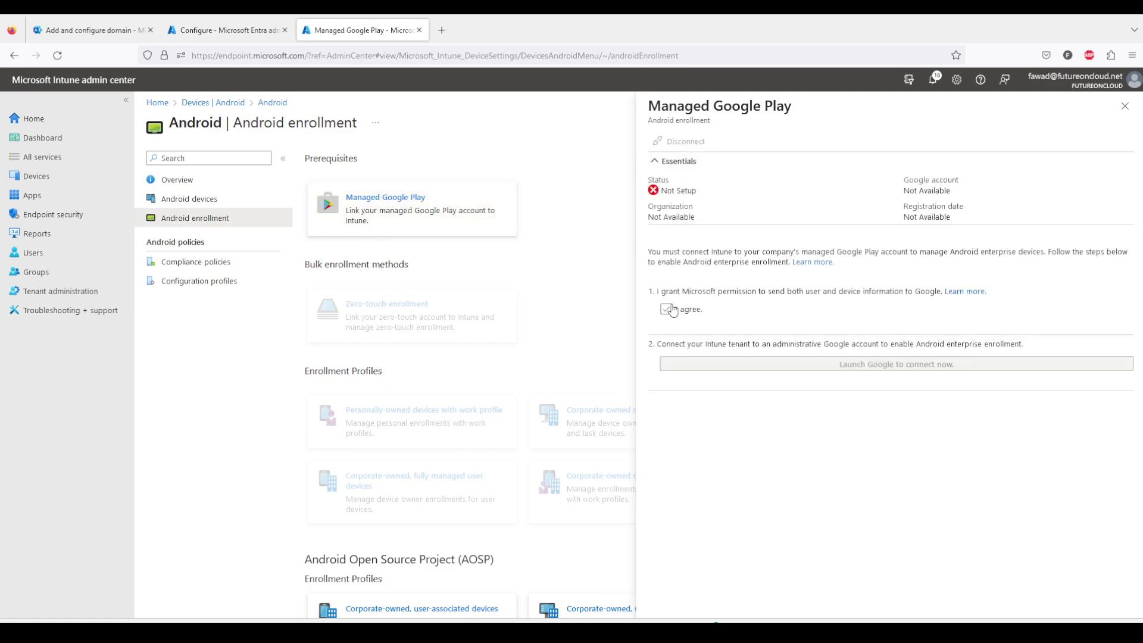
{"action": "left_click", "coordinate": [665, 318]}
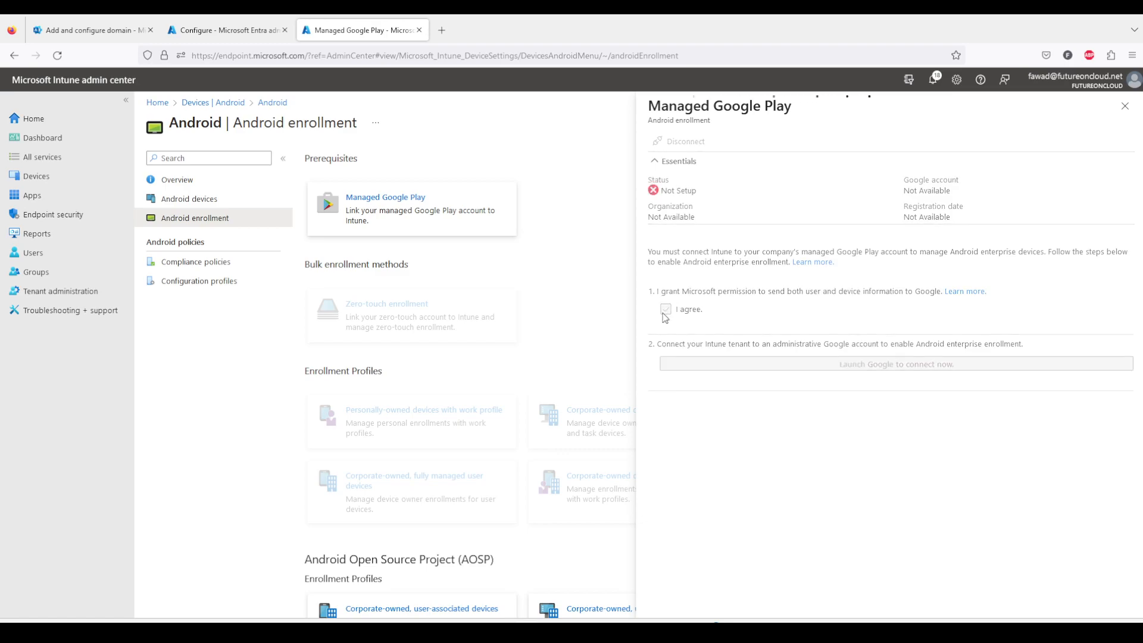
{"action": "left_click", "coordinate": [665, 315]}
{"action": "left_click", "coordinate": [854, 369]}
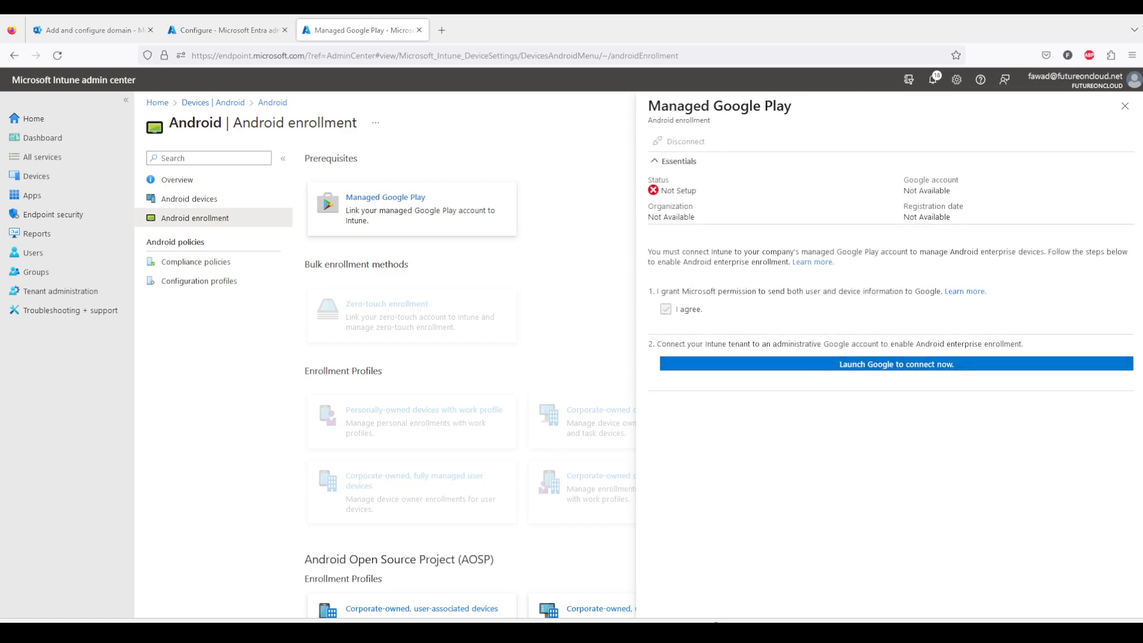
Re-enroll the futureoncloud.net enterprise with Microsoft Intune in the Google Play sign-up window.
{"action": "left_click_drag", "start_coordinate": [599, 621], "coordinate": [605, 148]}
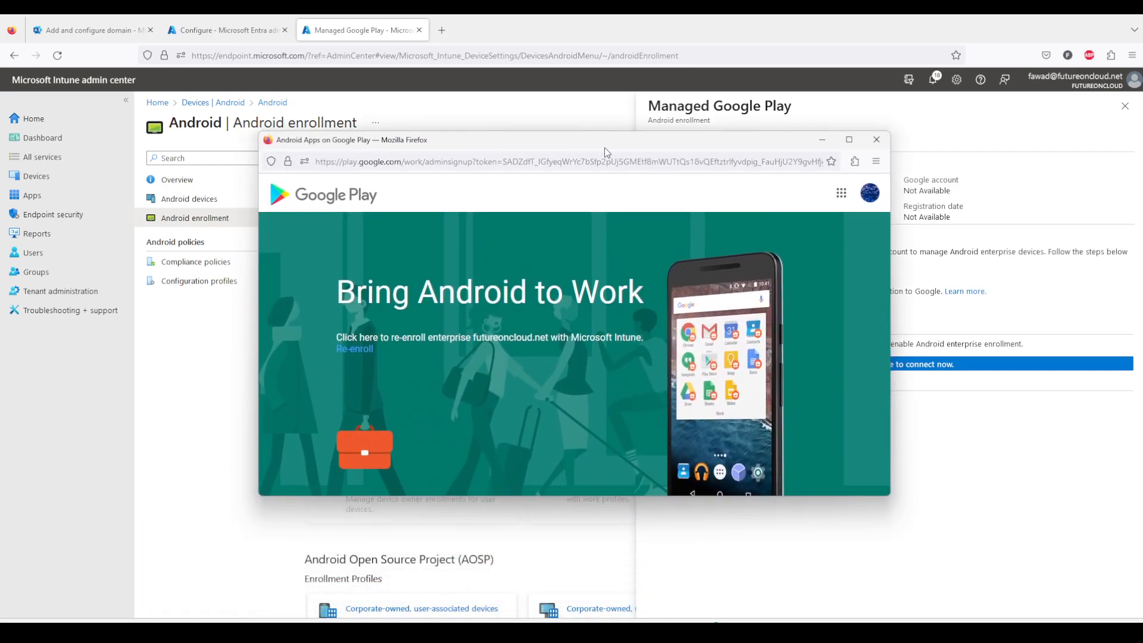
{"action": "double_click", "coordinate": [605, 147]}
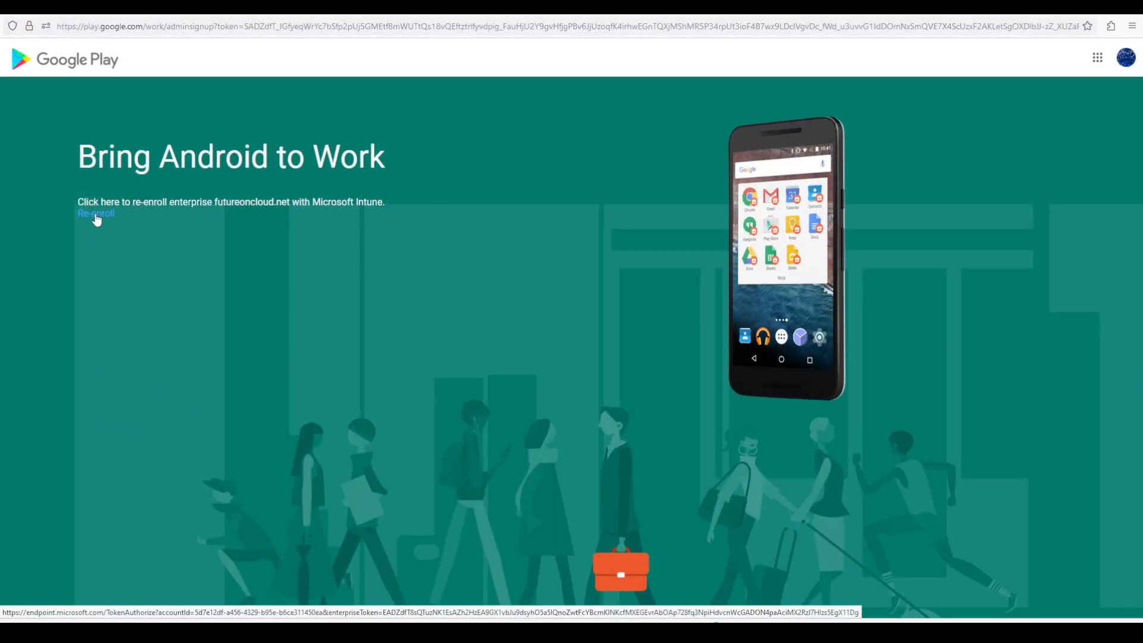
{"action": "left_click", "coordinate": [96, 216]}
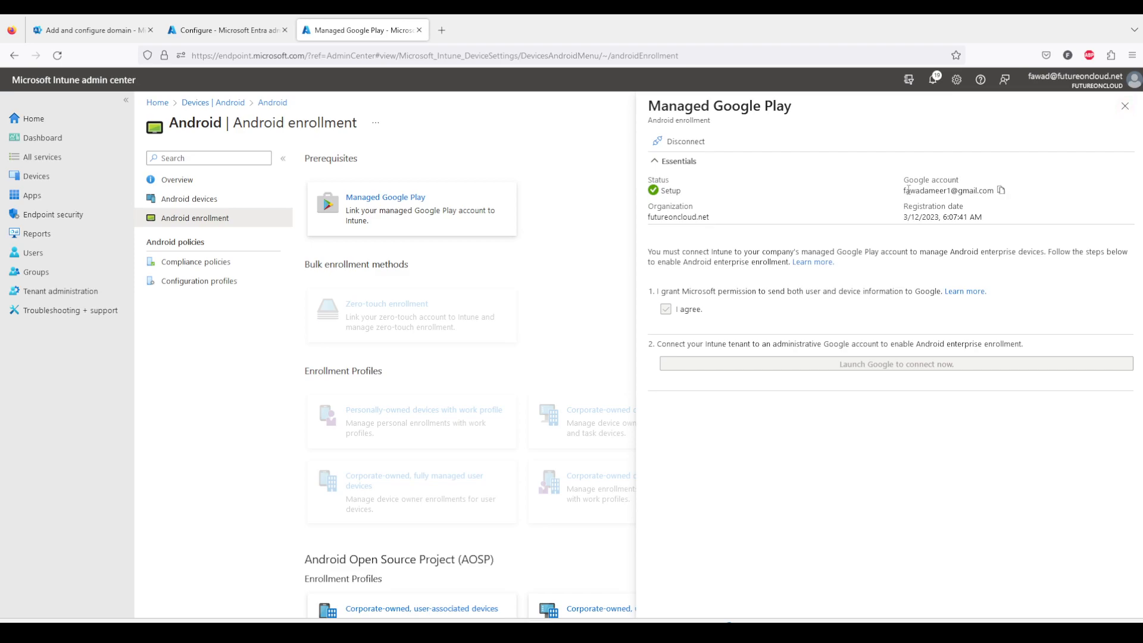
Review the linked Google account, close the panel, and open the personally-owned devices with work profile description.
{"action": "left_click_drag", "start_coordinate": [903, 191], "coordinate": [988, 192]}
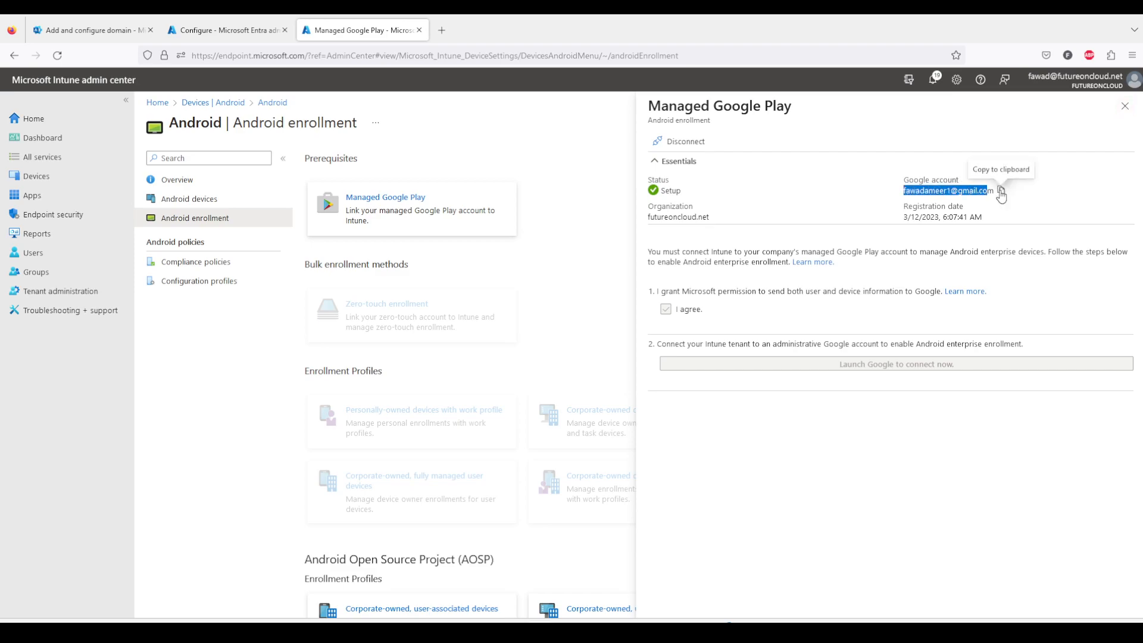
{"action": "left_click", "coordinate": [1125, 106]}
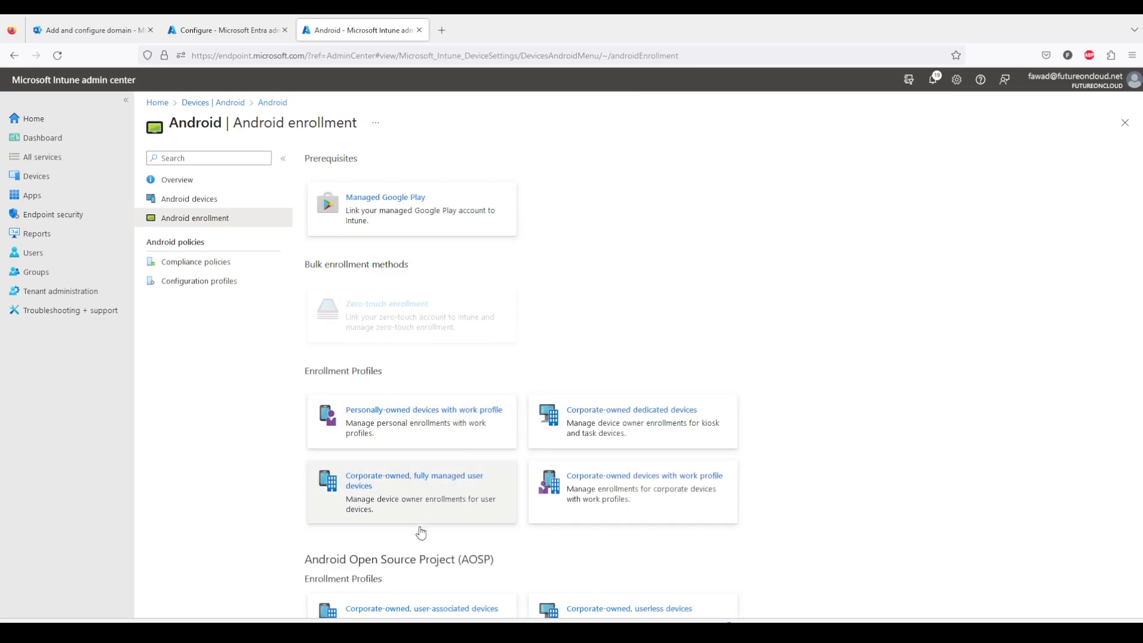
{"action": "left_click", "coordinate": [392, 434]}
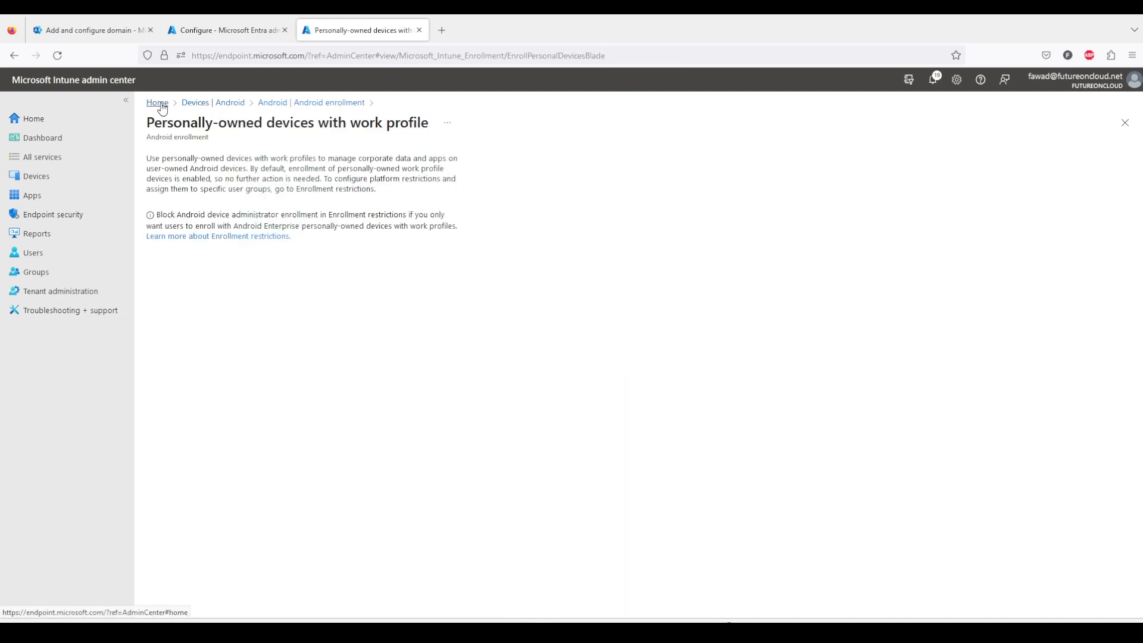
Start adding a Managed Google Play app from All apps in the Apps section.
{"action": "left_click", "coordinate": [34, 203]}
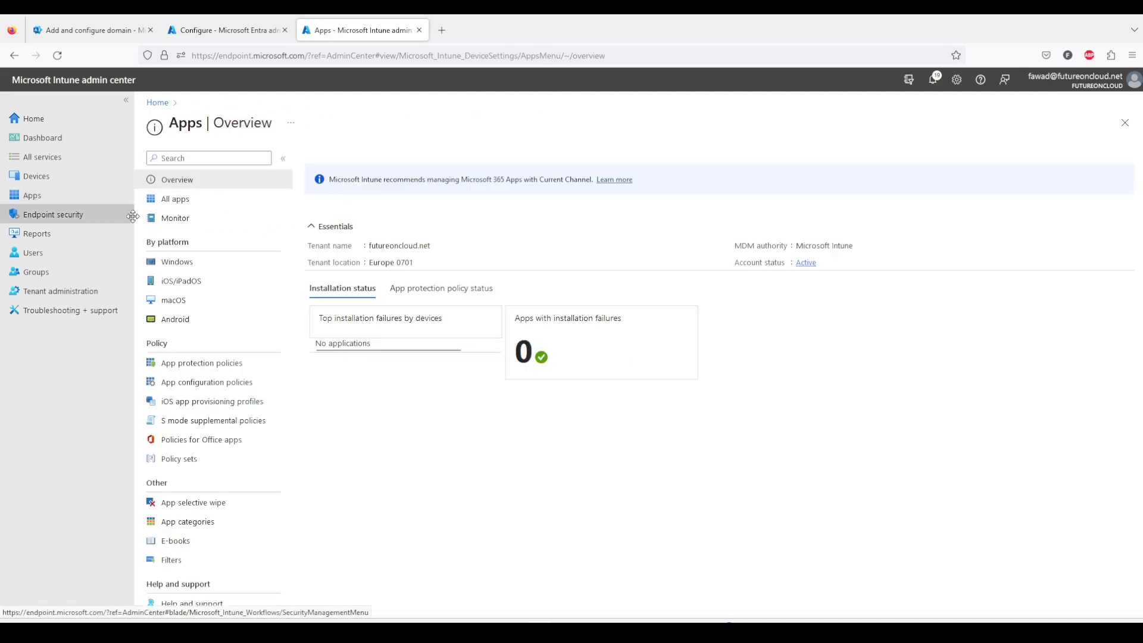
{"action": "left_click", "coordinate": [177, 202]}
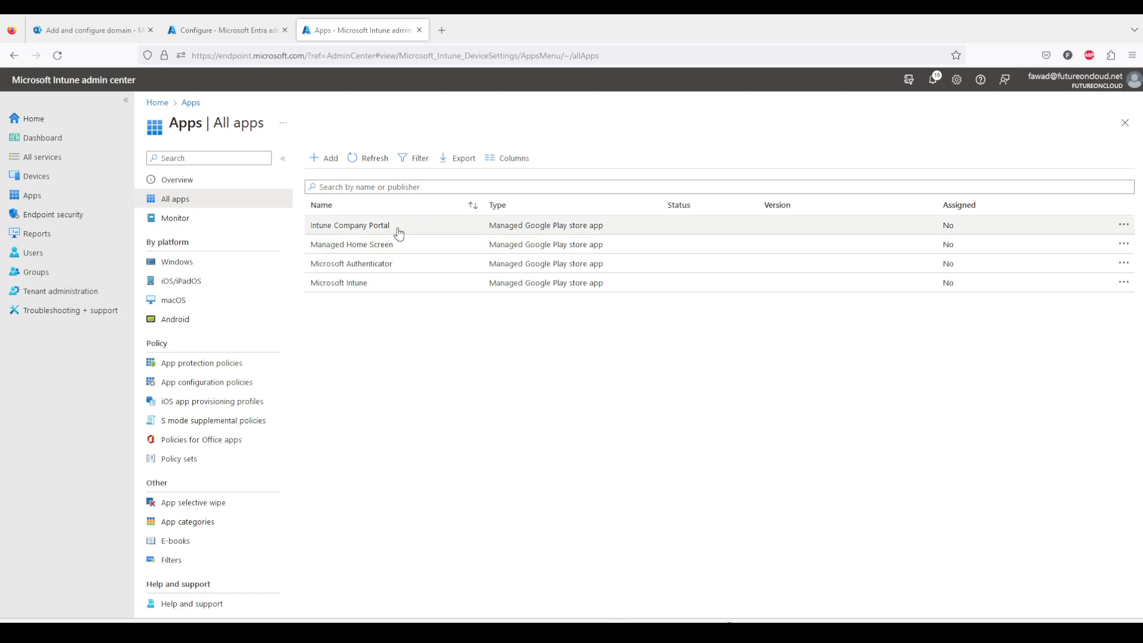
{"action": "left_click", "coordinate": [334, 165]}
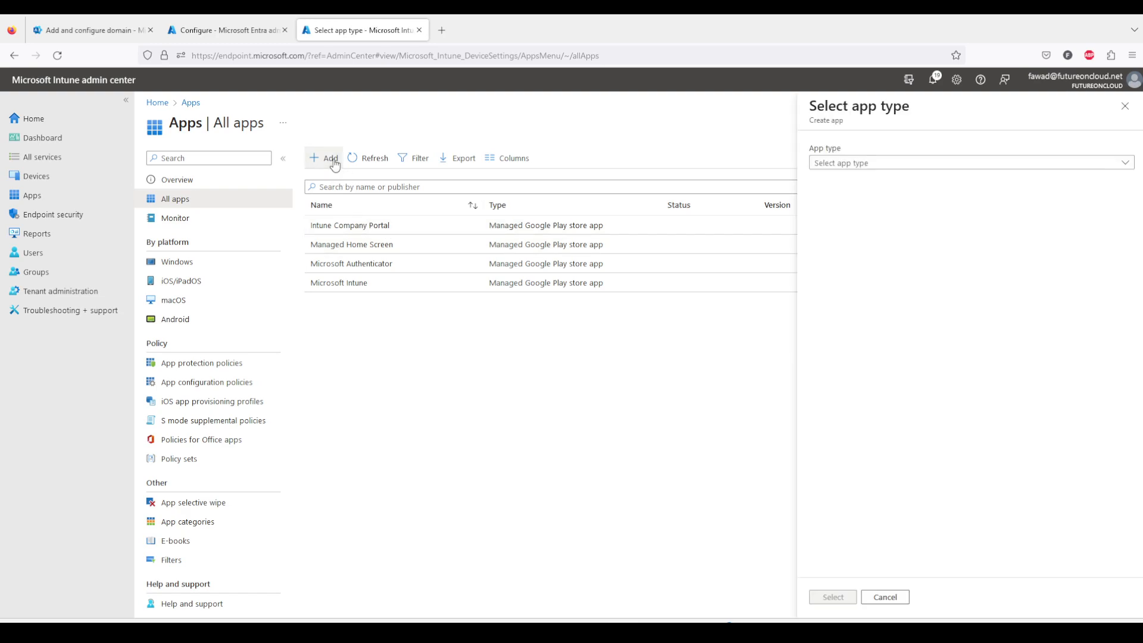
{"action": "left_click", "coordinate": [883, 167]}
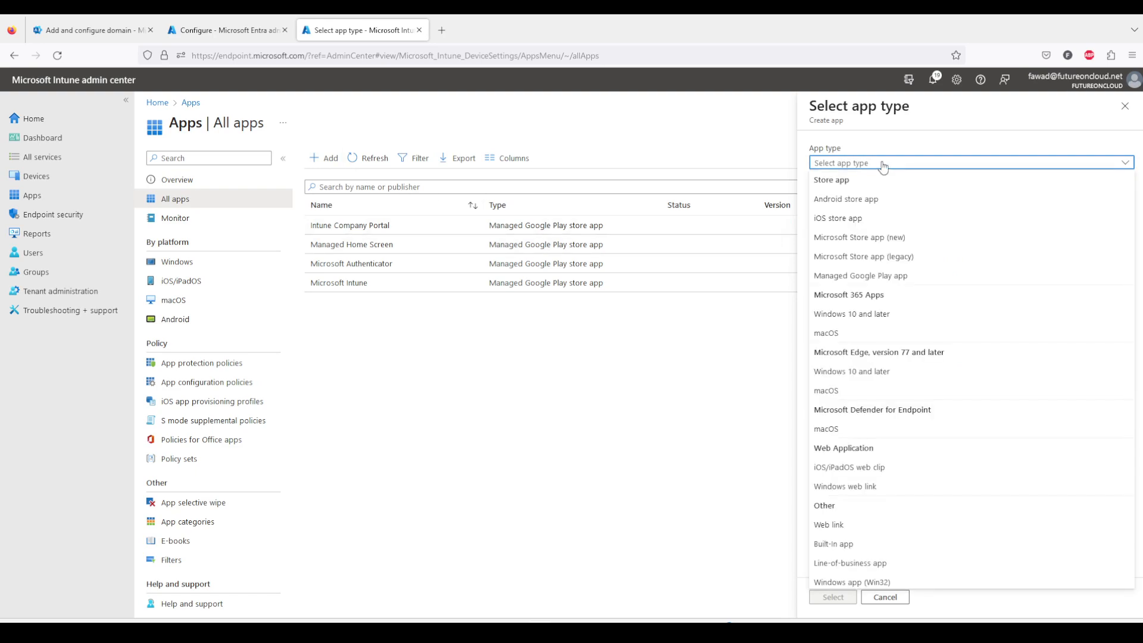
{"action": "left_click", "coordinate": [893, 277]}
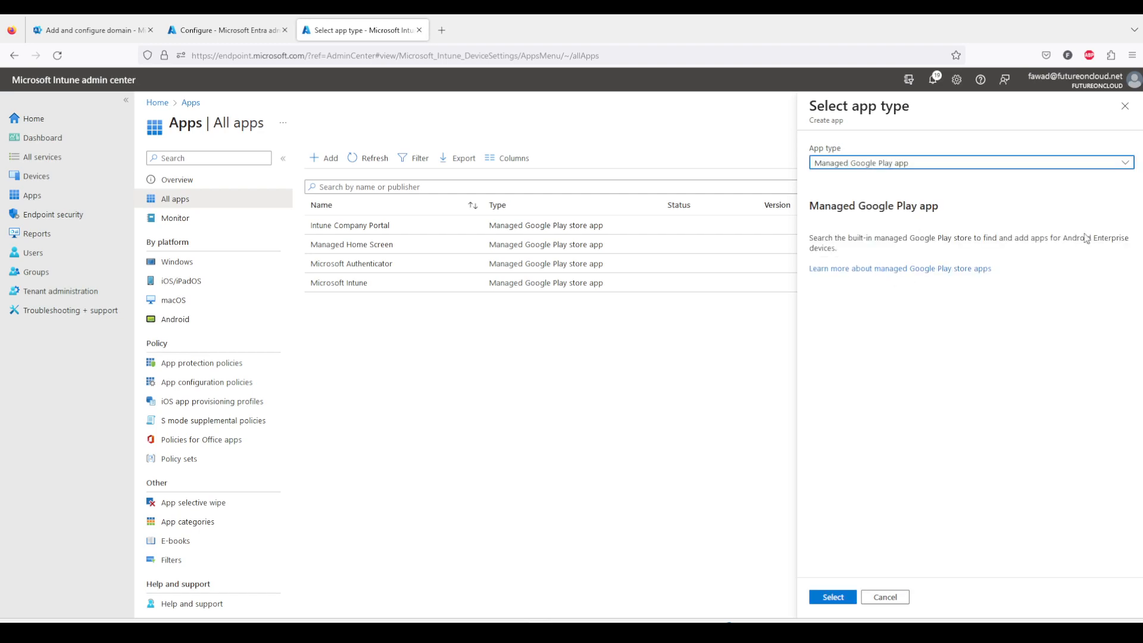
{"action": "left_click", "coordinate": [839, 599]}
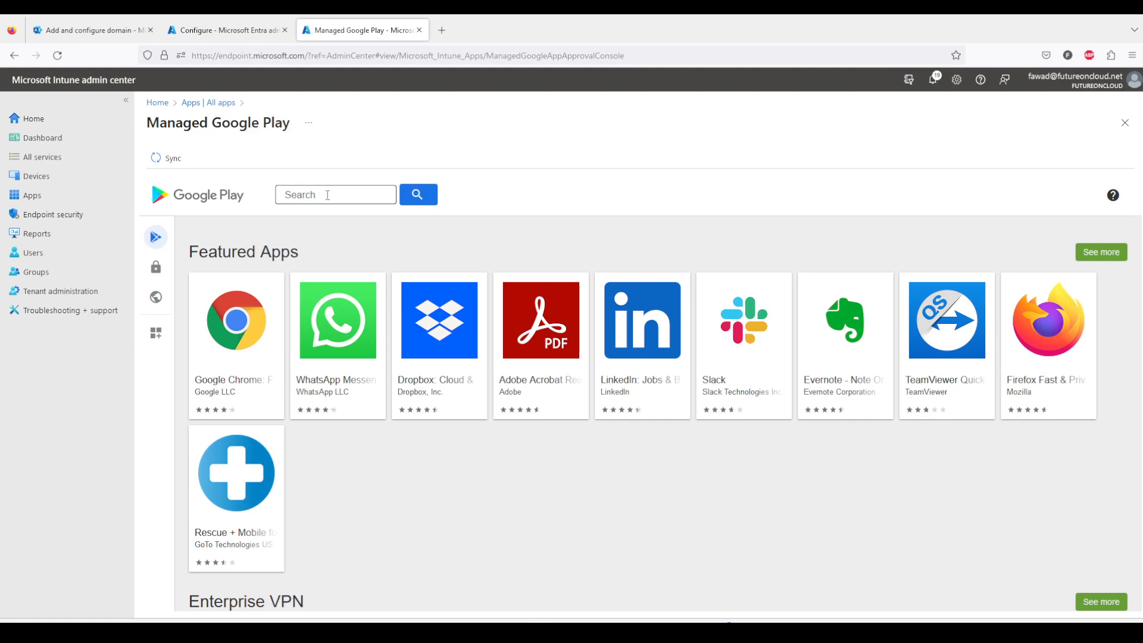
Search managed Google Play for outlook and approve Microsoft Outlook, keeping it approved when it requests new permissions.
{"action": "left_click", "coordinate": [327, 195]}
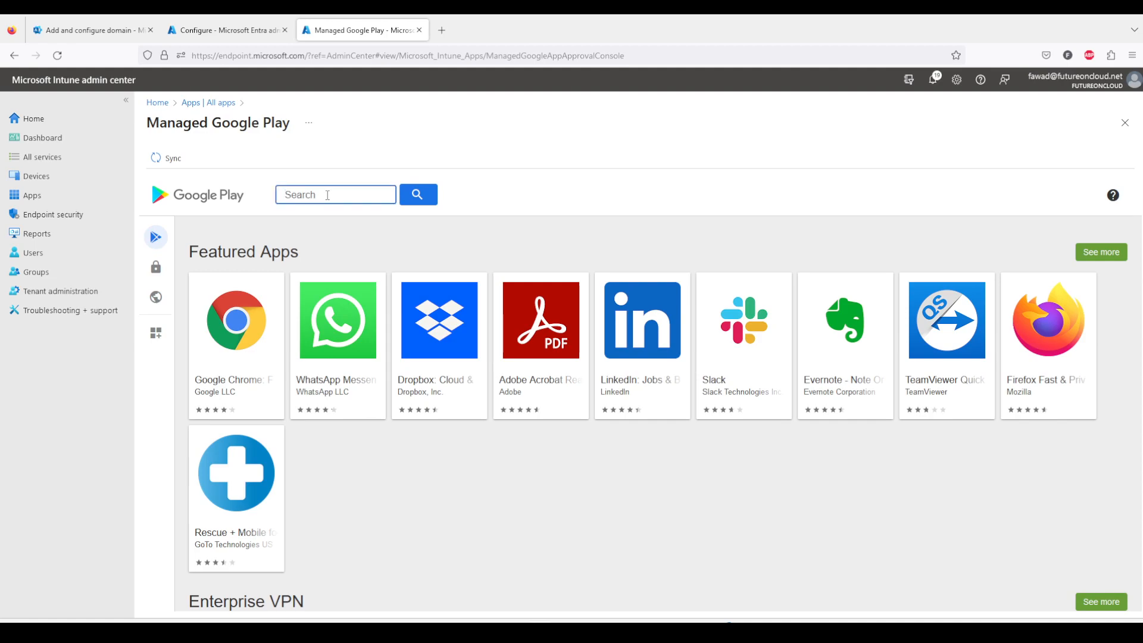
{"action": "type", "text": "ou"}
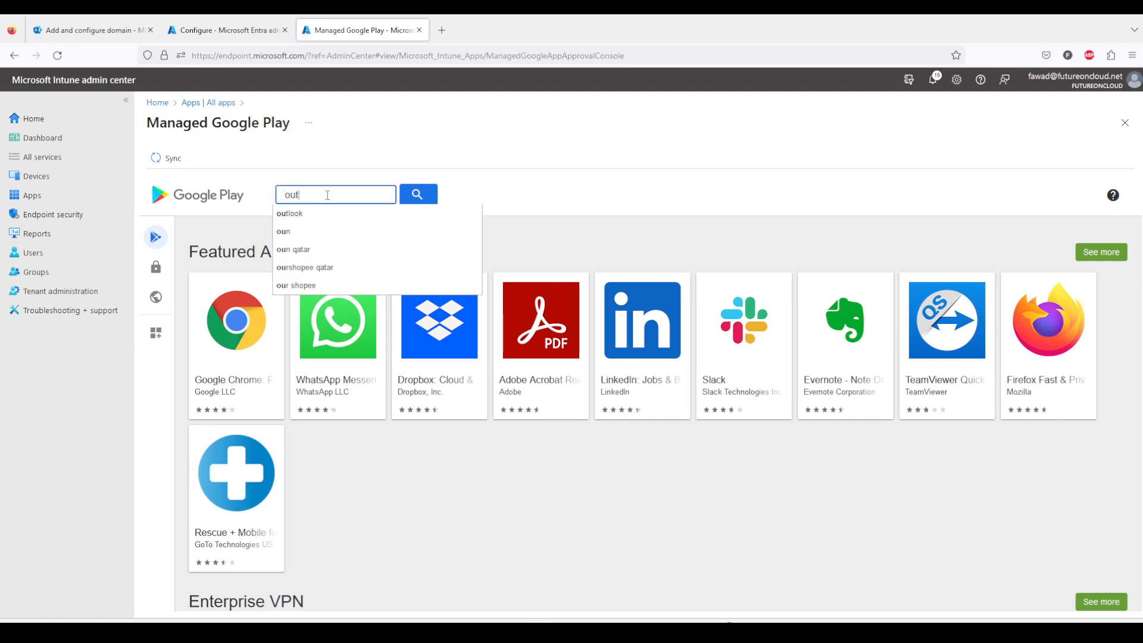
{"action": "type", "text": "t"}
{"action": "left_click", "coordinate": [348, 216]}
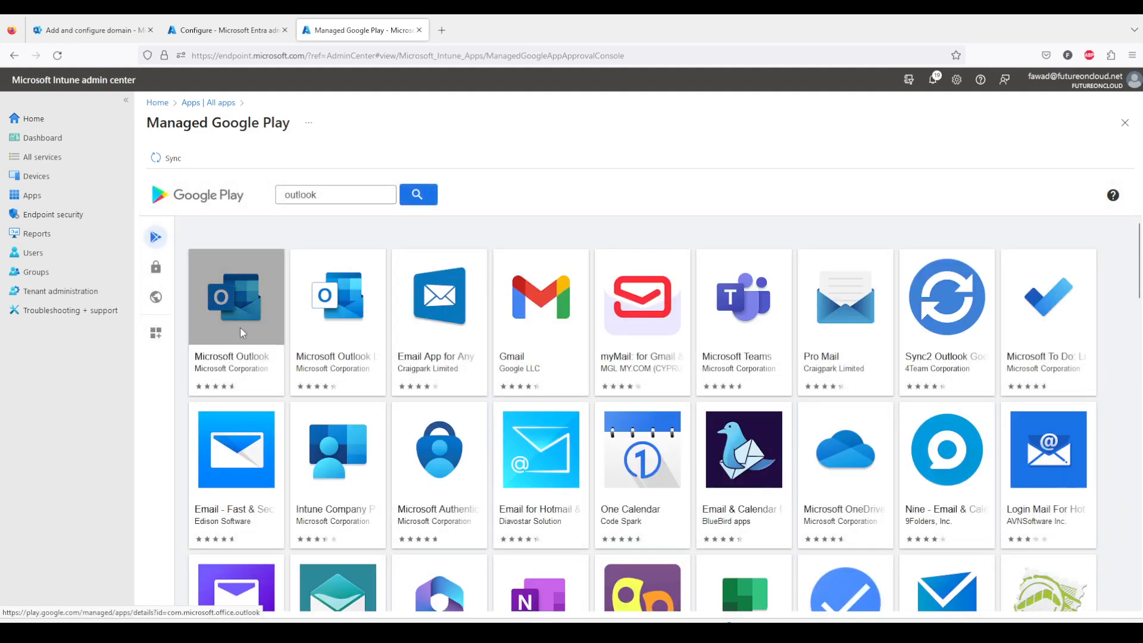
{"action": "left_click", "coordinate": [241, 327]}
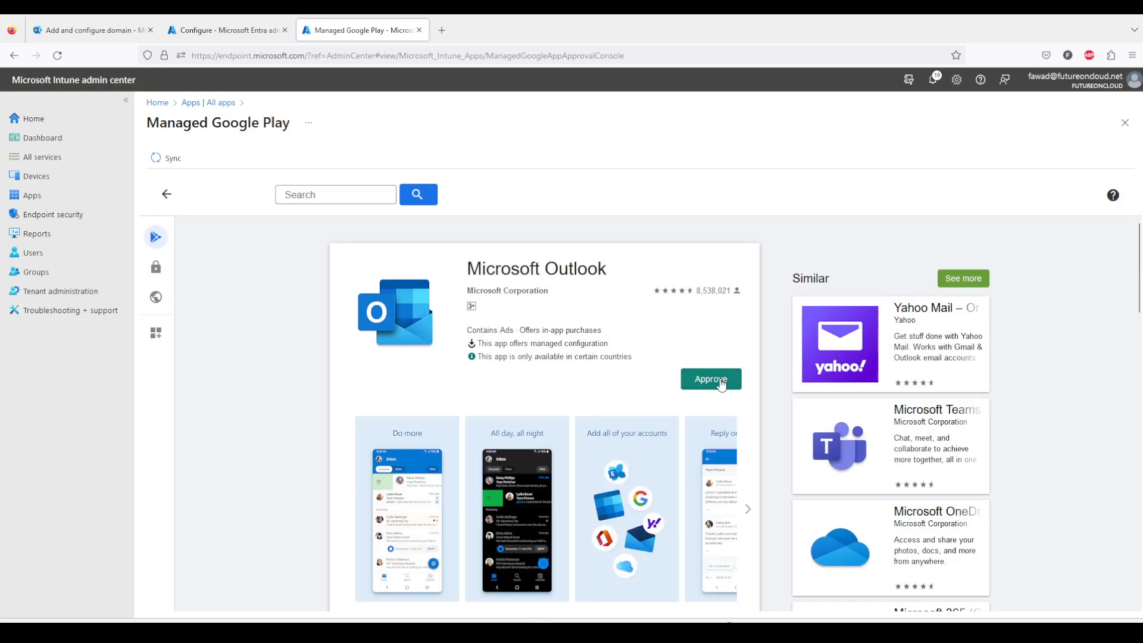
{"action": "left_click", "coordinate": [720, 379]}
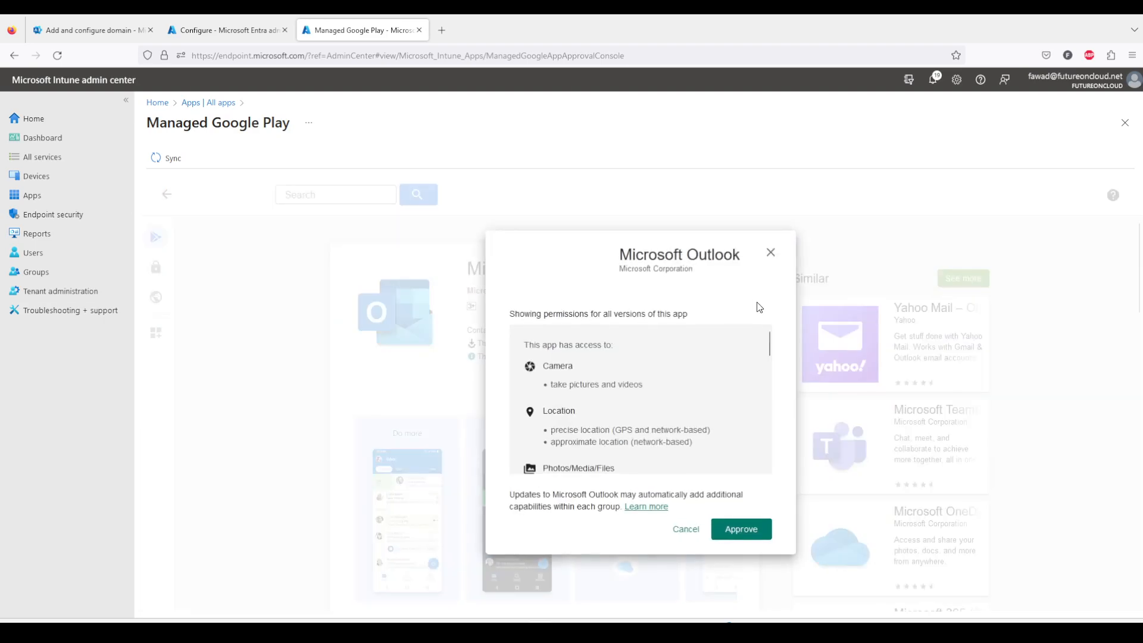
{"action": "left_click", "coordinate": [744, 529]}
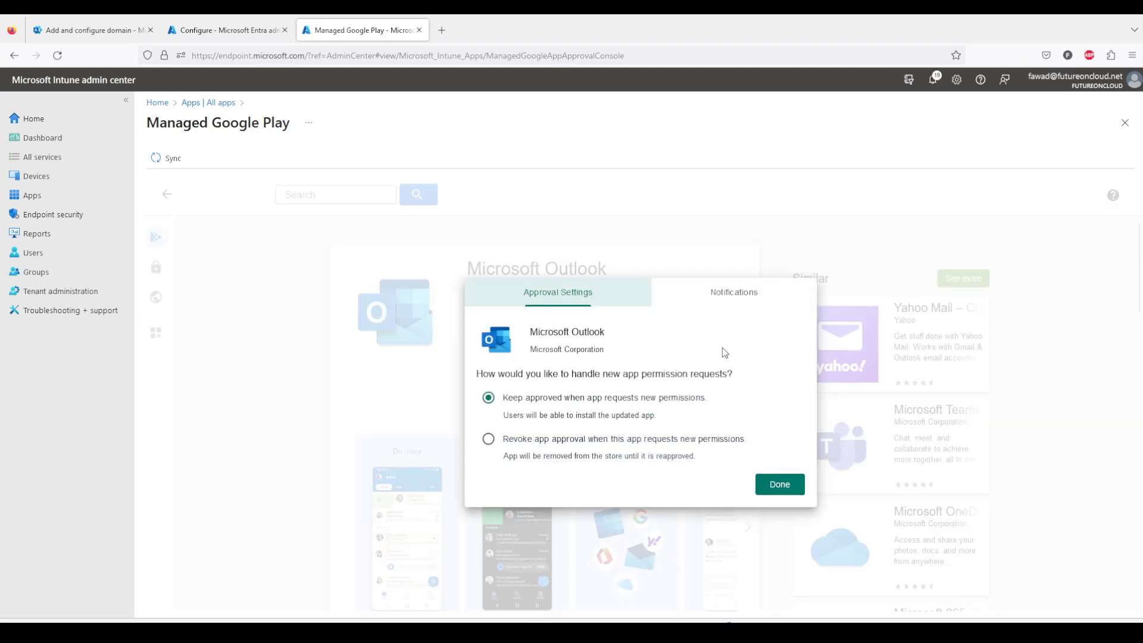
{"action": "left_click", "coordinate": [779, 485]}
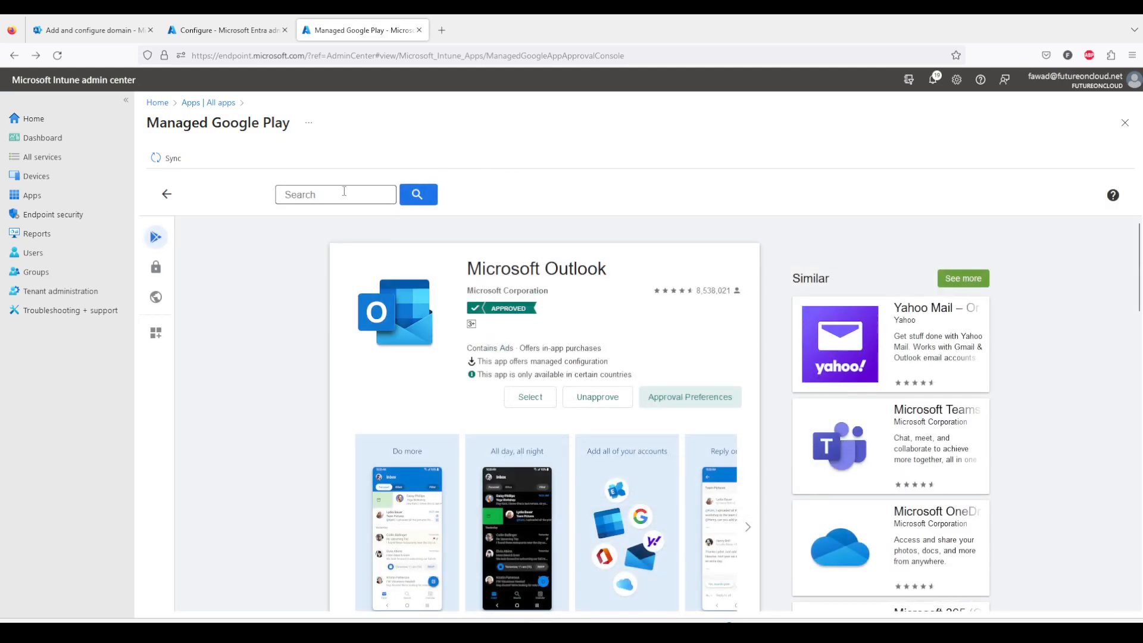
Search managed Google Play for teams and approve Microsoft Teams, keeping it approved when it requests new permissions.
{"action": "left_click", "coordinate": [168, 194]}
{"action": "left_click", "coordinate": [346, 195]}
{"action": "left_click_drag", "start_coordinate": [346, 195], "coordinate": [244, 193]}
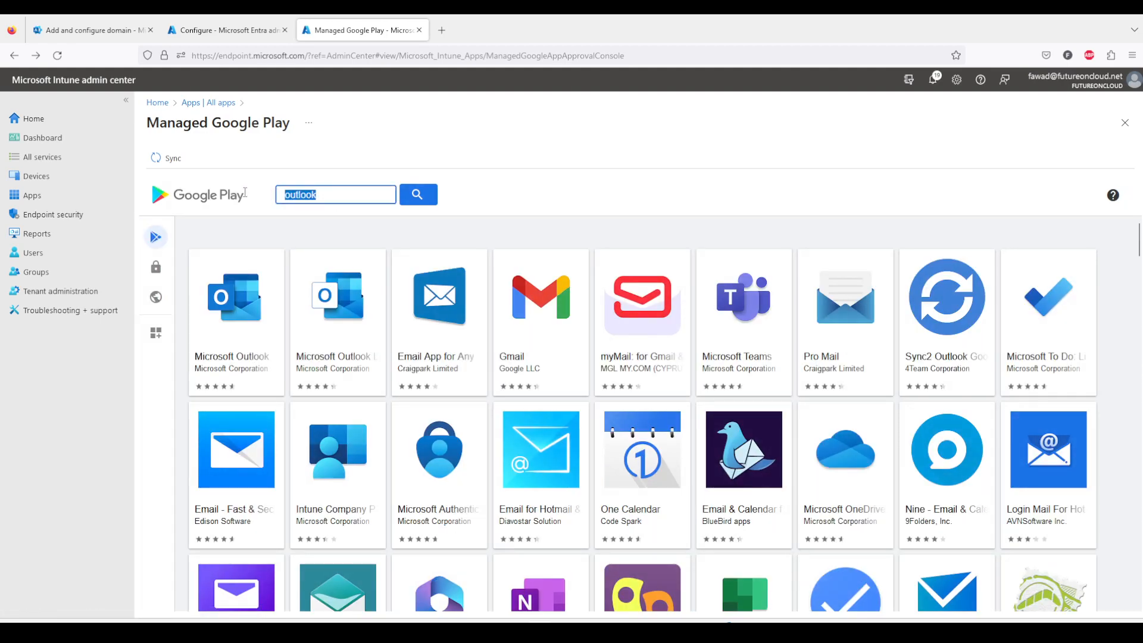
{"action": "type", "text": "teams"}
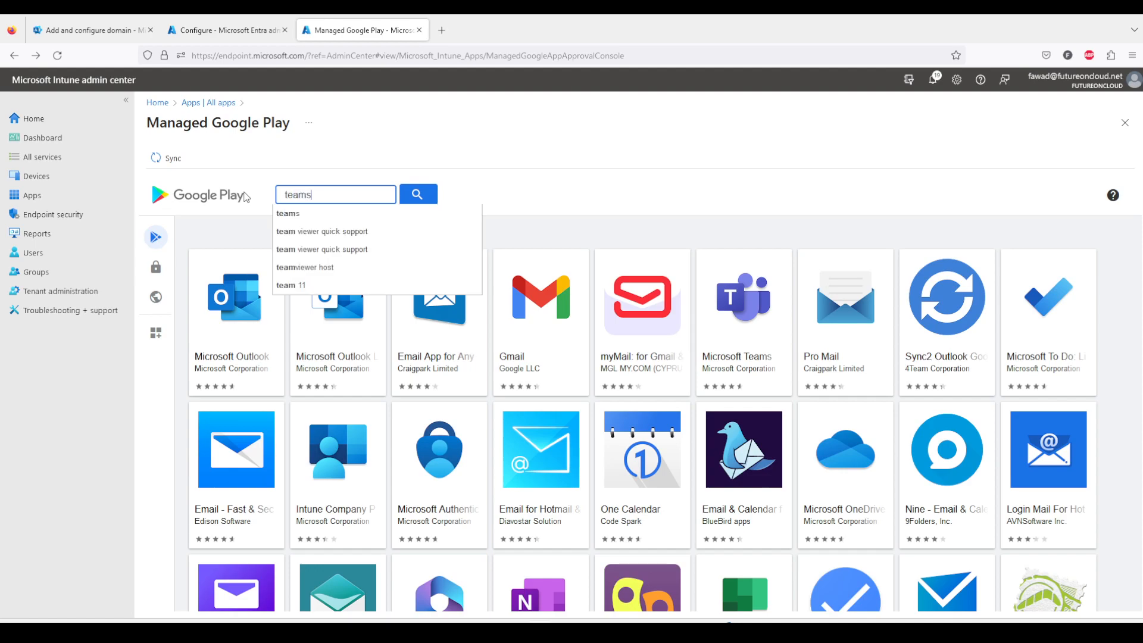
{"action": "left_click", "coordinate": [288, 216]}
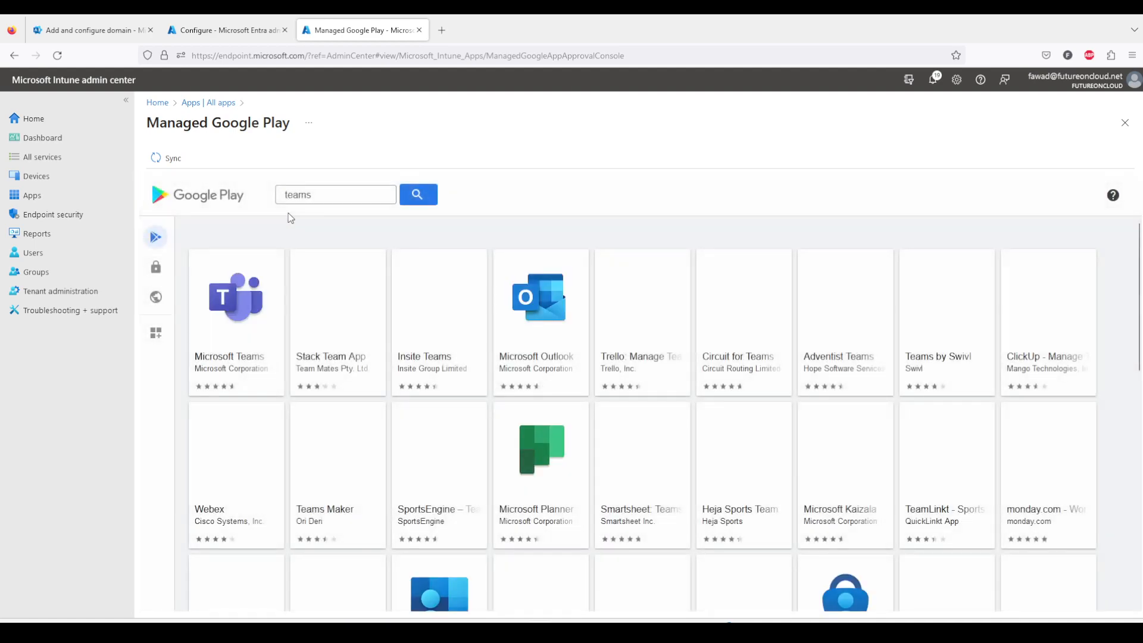
{"action": "left_click", "coordinate": [247, 306]}
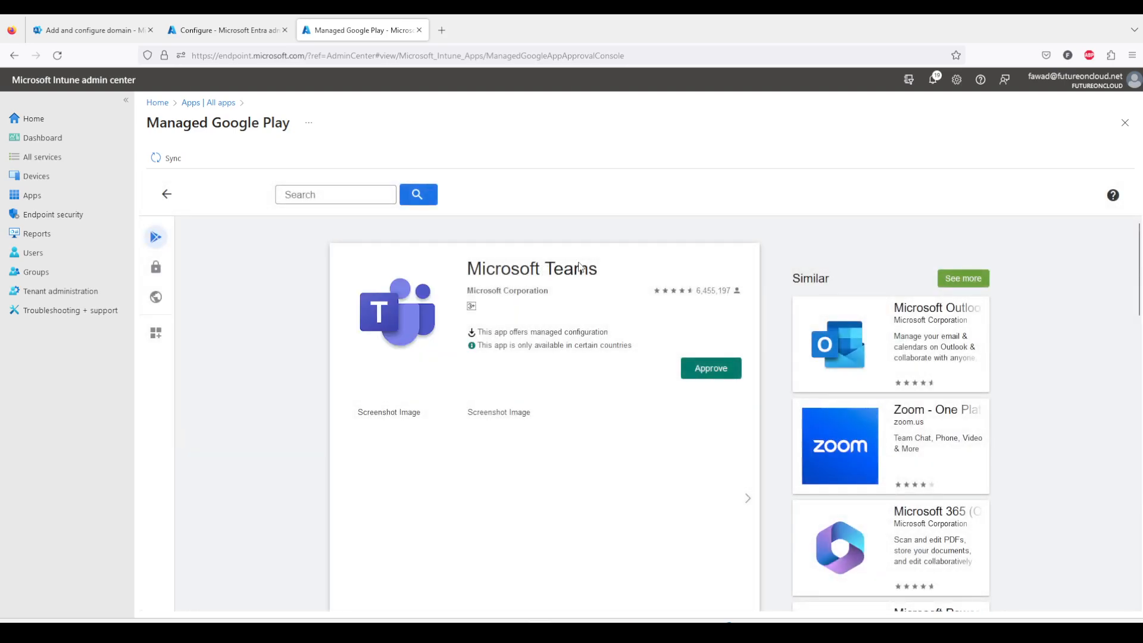
{"action": "left_click", "coordinate": [708, 368]}
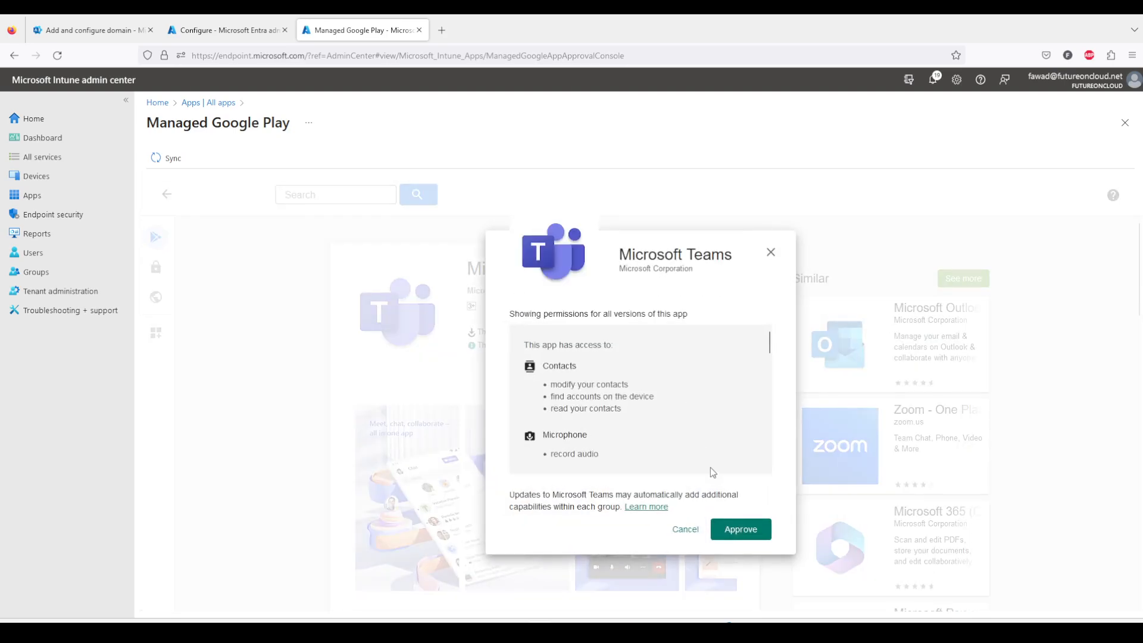
{"action": "left_click", "coordinate": [740, 529]}
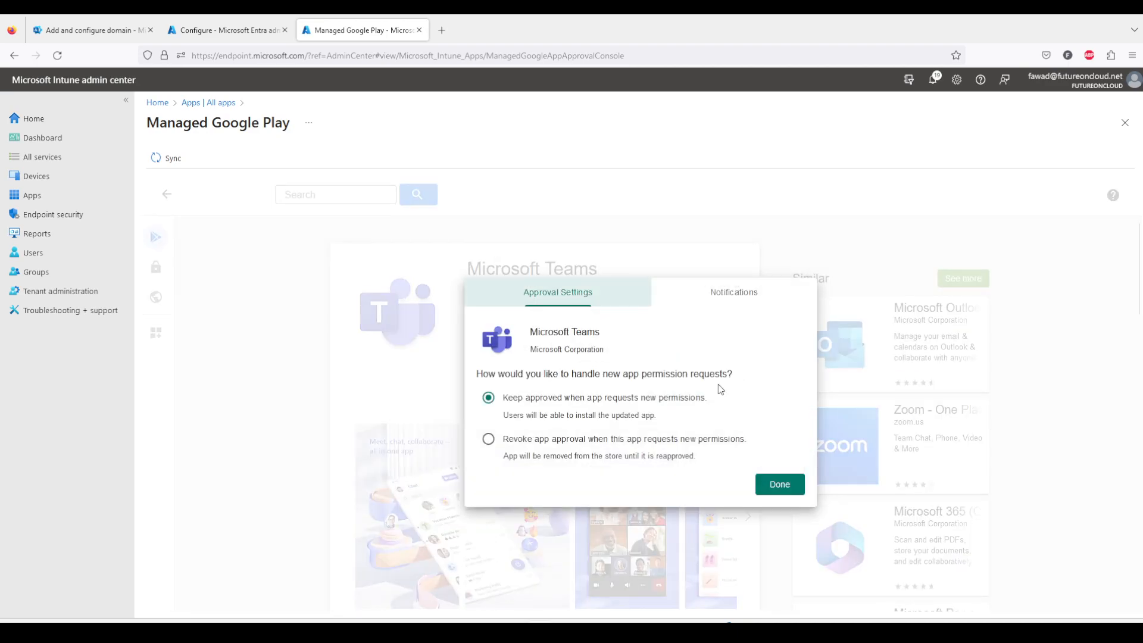
{"action": "left_click", "coordinate": [774, 484]}
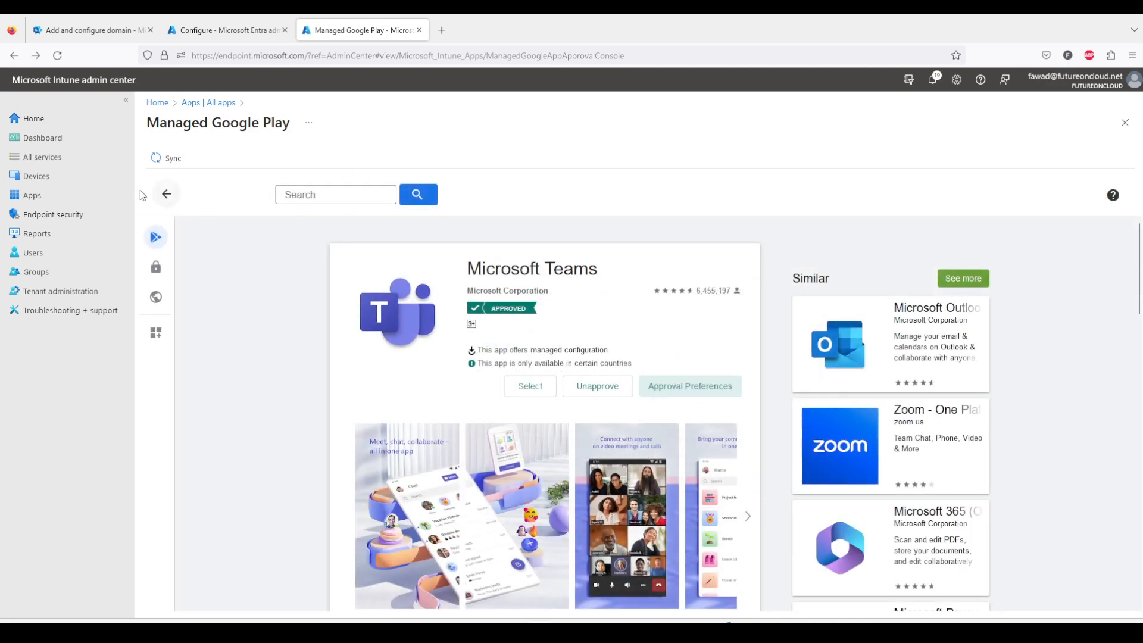
Search managed Google Play for word and approve Microsoft Word: Edit Documents, keeping it approved when it requests new permissions.
{"action": "left_click", "coordinate": [167, 194]}
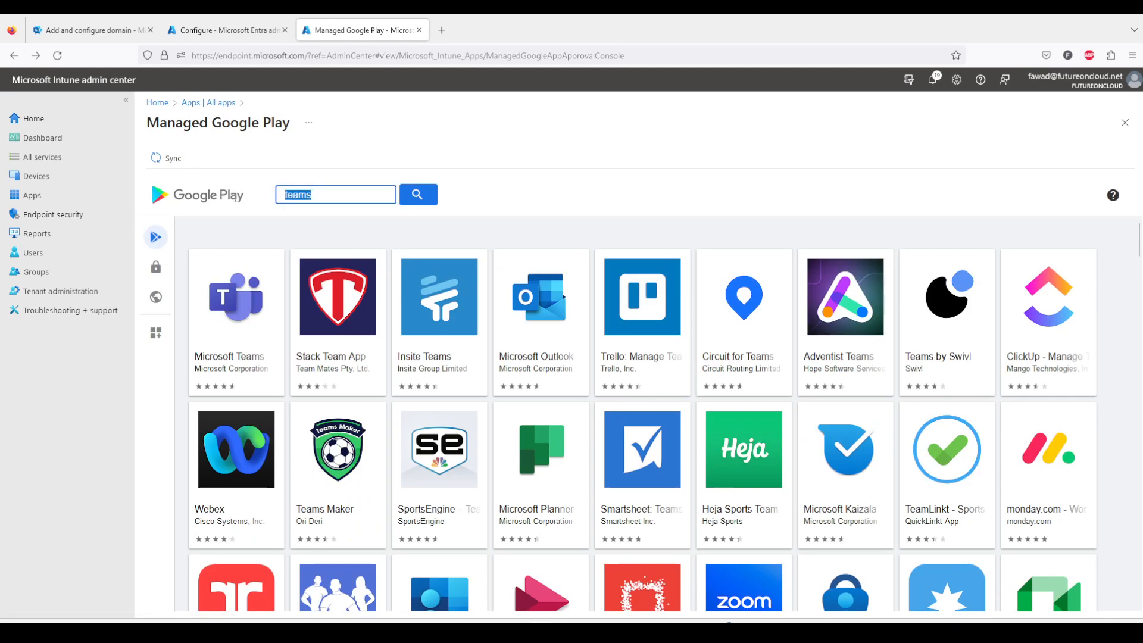
{"action": "type", "text": "word"}
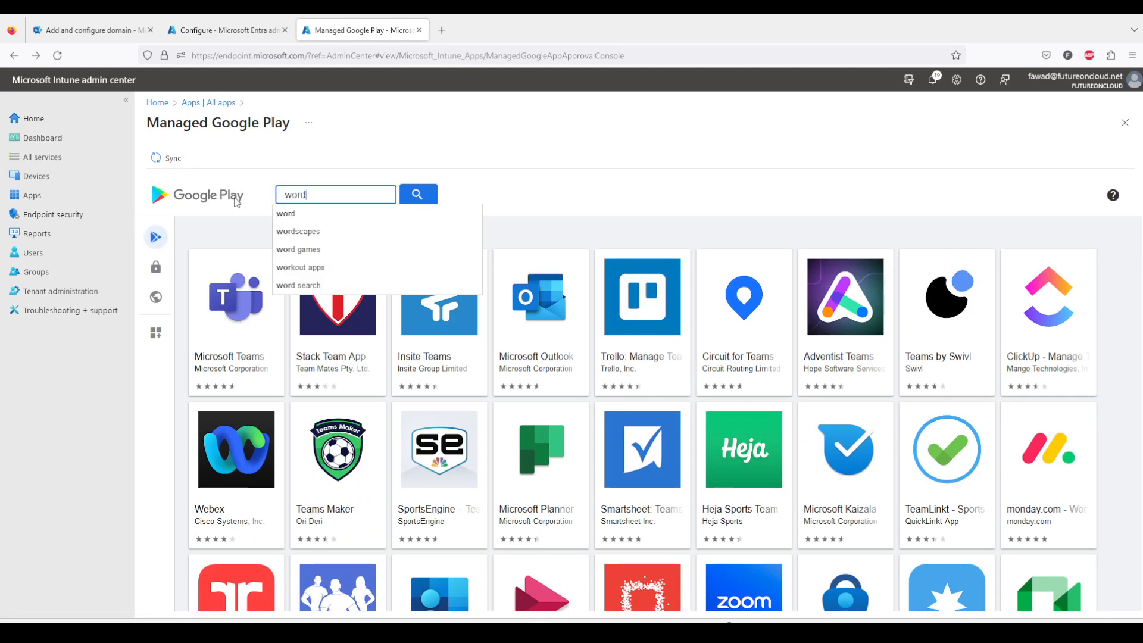
{"action": "left_click", "coordinate": [292, 215]}
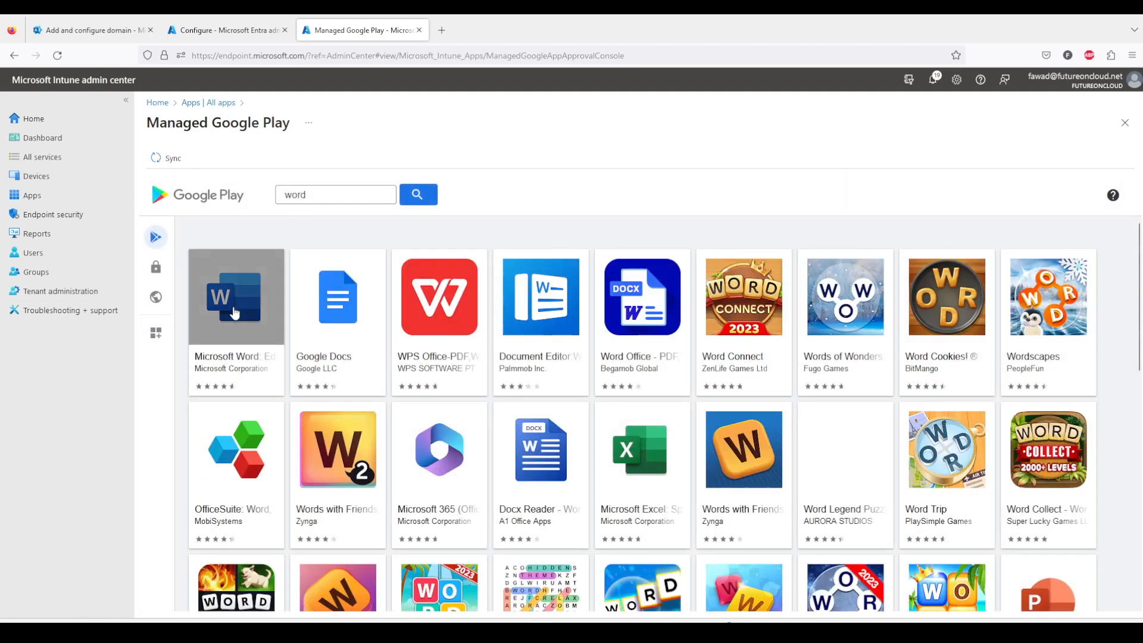
{"action": "left_click", "coordinate": [234, 314]}
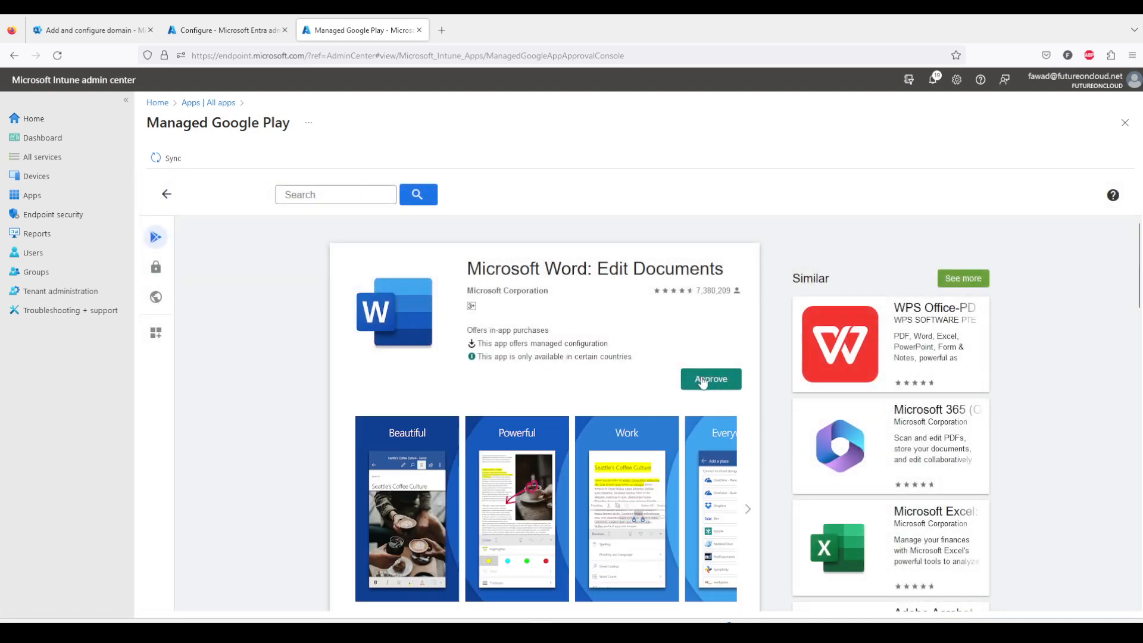
{"action": "left_click", "coordinate": [703, 381]}
{"action": "left_click", "coordinate": [735, 529]}
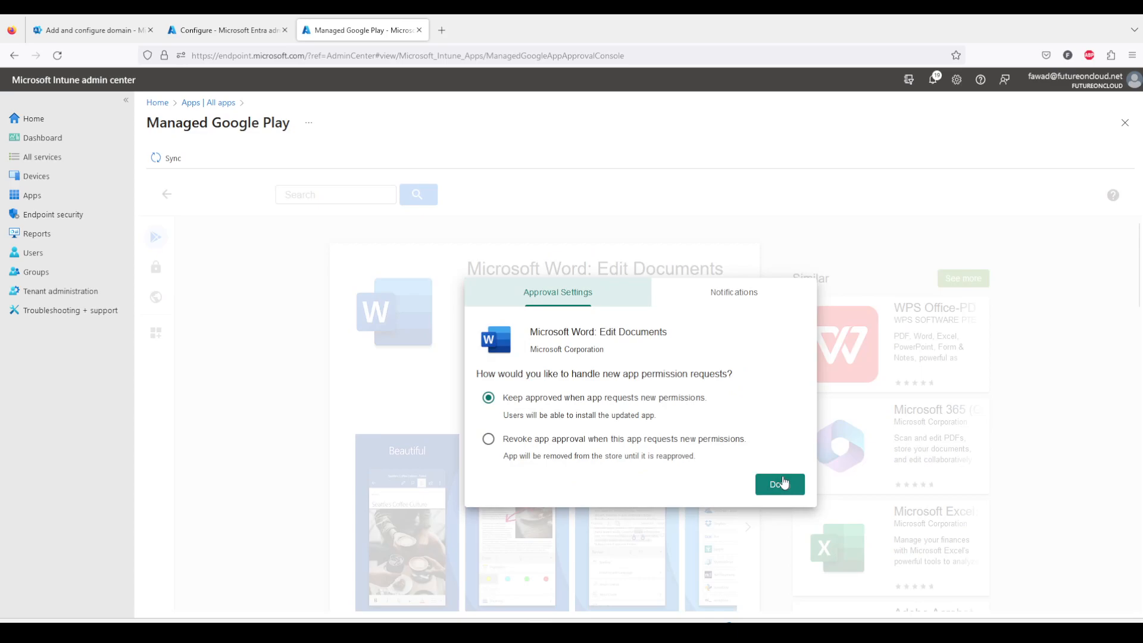
{"action": "left_click", "coordinate": [780, 484]}
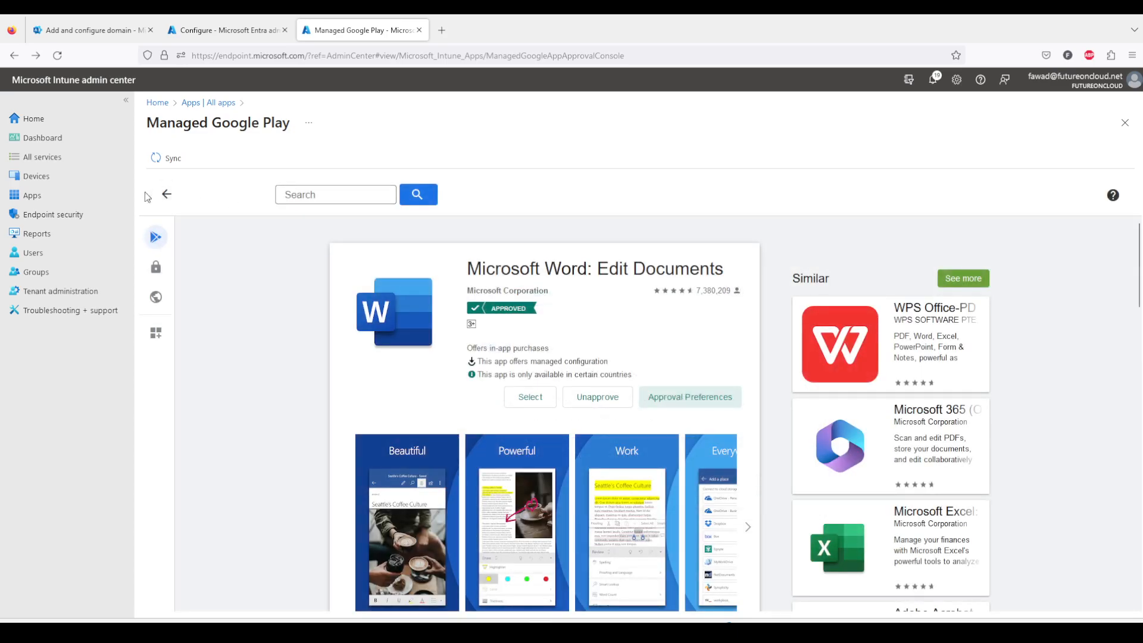
Search managed Google Play for chrome and approve Google Chrome: Fast & Secure, keeping it approved when it requests new permissions.
{"action": "left_click", "coordinate": [164, 194]}
{"action": "left_click_drag", "start_coordinate": [328, 200], "coordinate": [253, 195]}
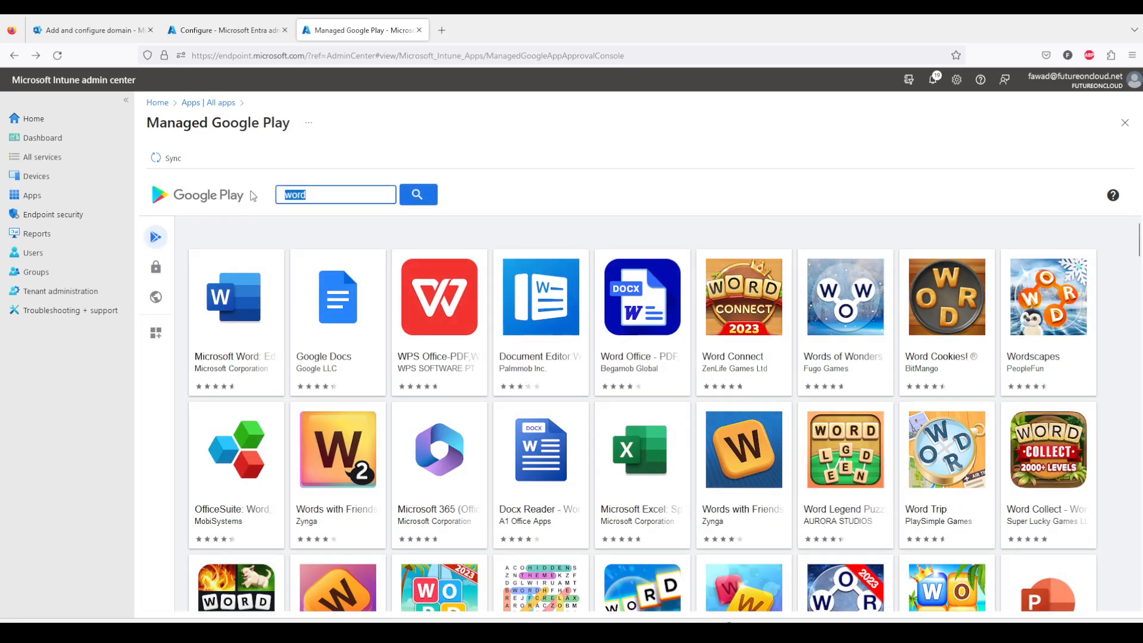
{"action": "type", "text": "chro"}
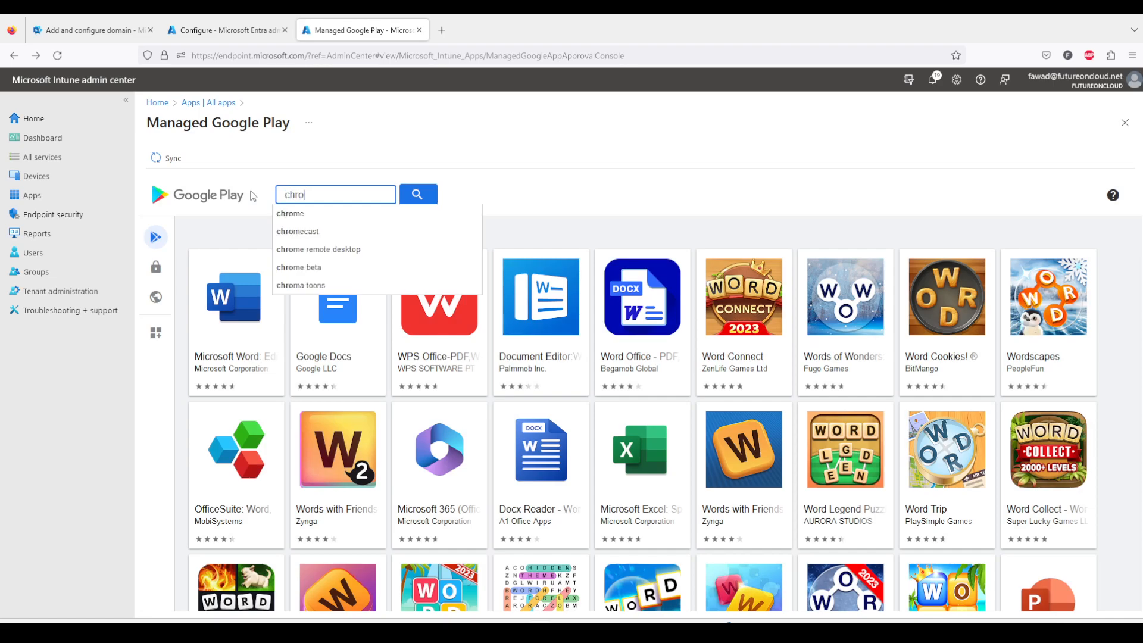
{"action": "left_click", "coordinate": [291, 213]}
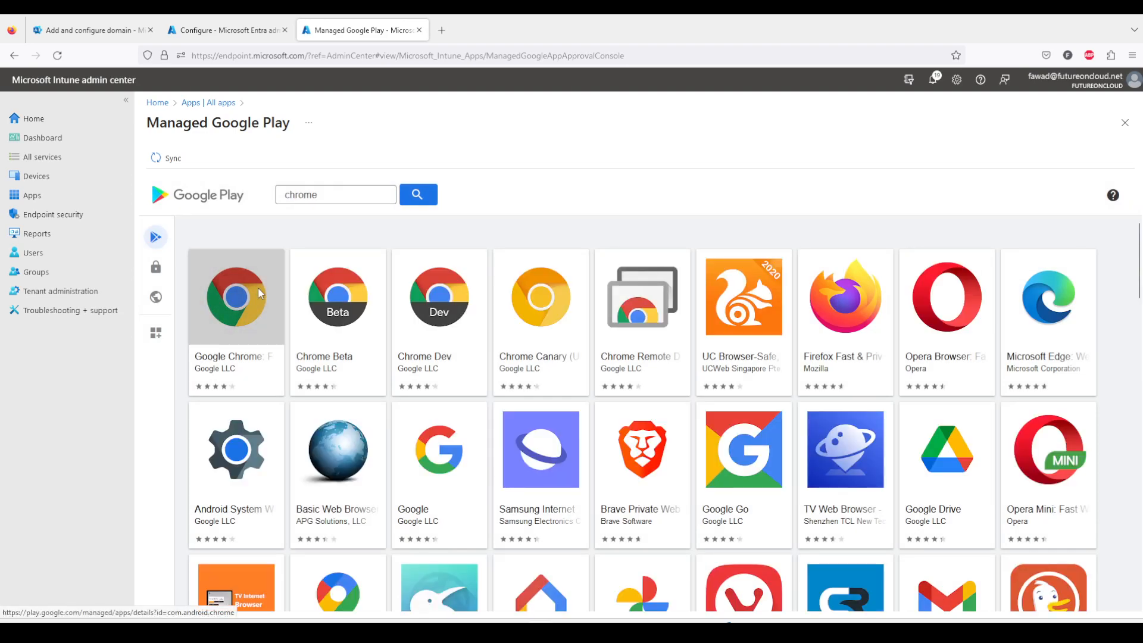
{"action": "left_click", "coordinate": [257, 290]}
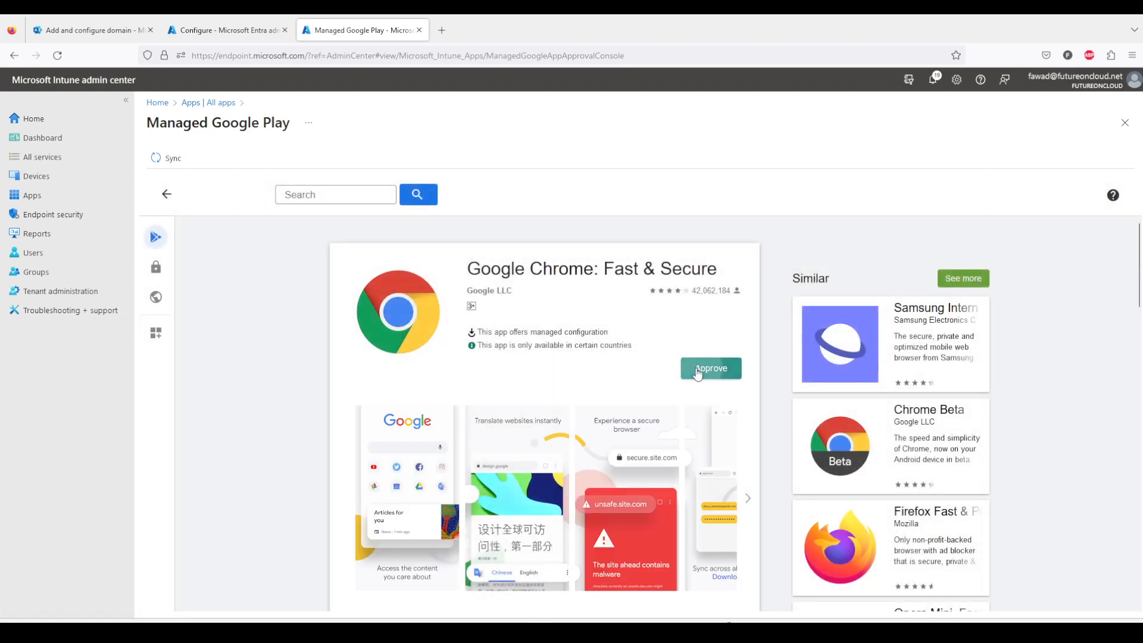
{"action": "left_click", "coordinate": [712, 372]}
{"action": "left_click", "coordinate": [741, 536]}
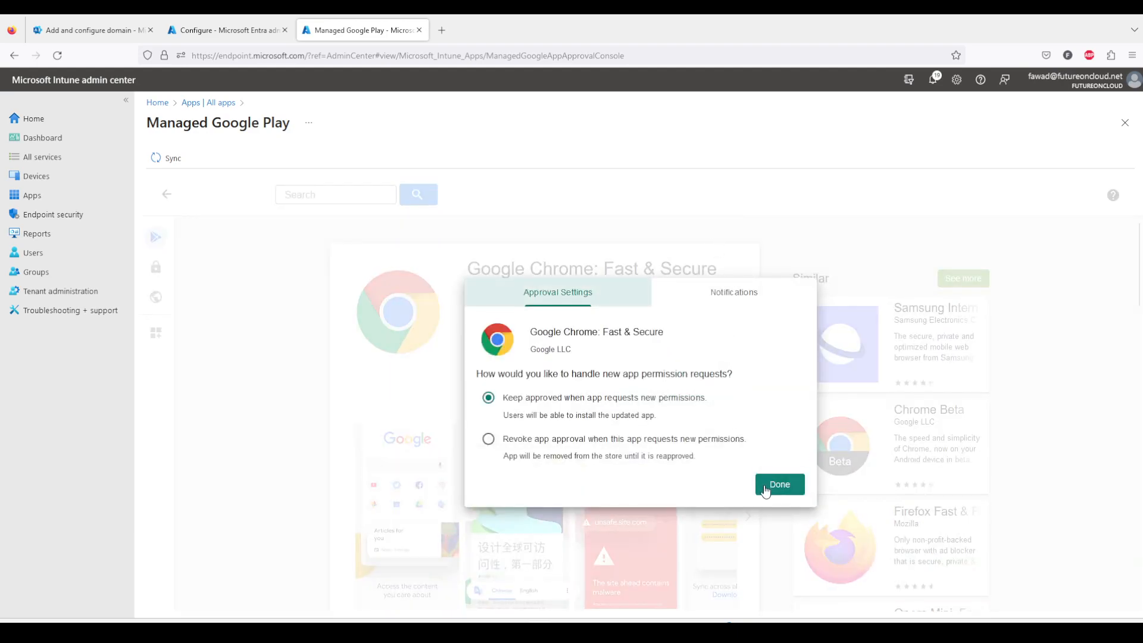
{"action": "left_click", "coordinate": [767, 489]}
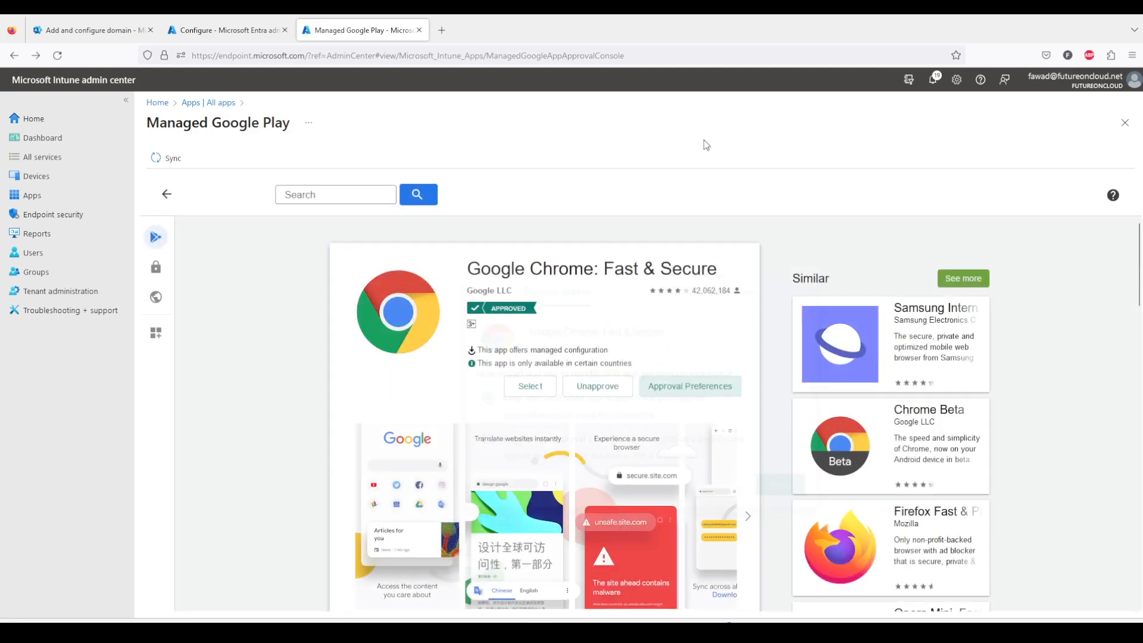
Sync the approved Managed Google Play apps into Intune and refresh the All apps list.
{"action": "left_click", "coordinate": [167, 158]}
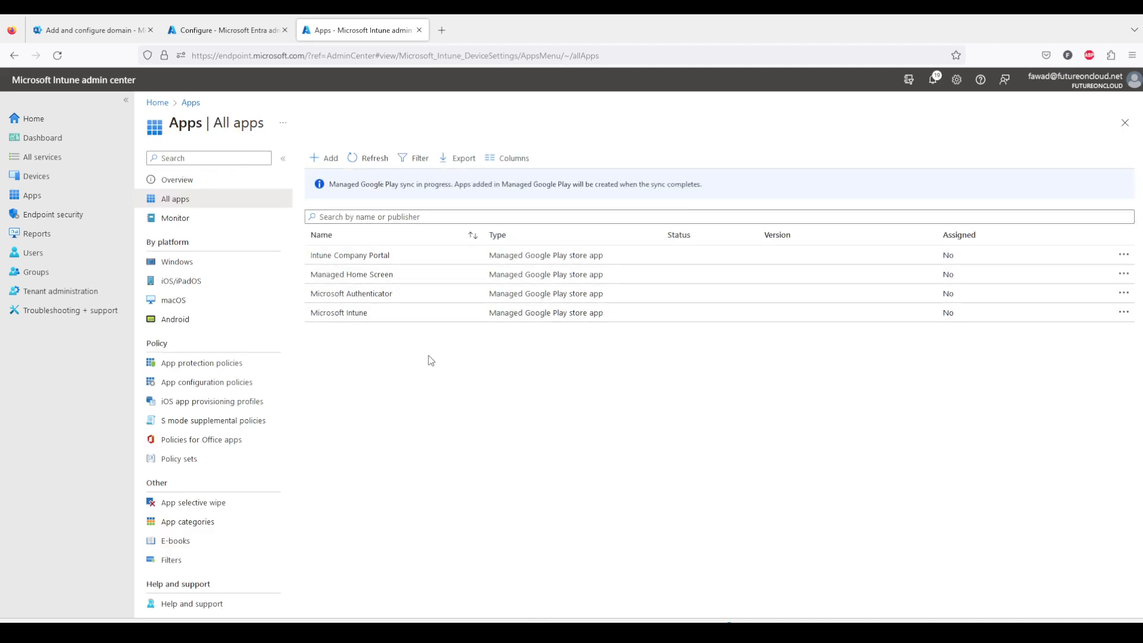
{"action": "left_click", "coordinate": [362, 158]}
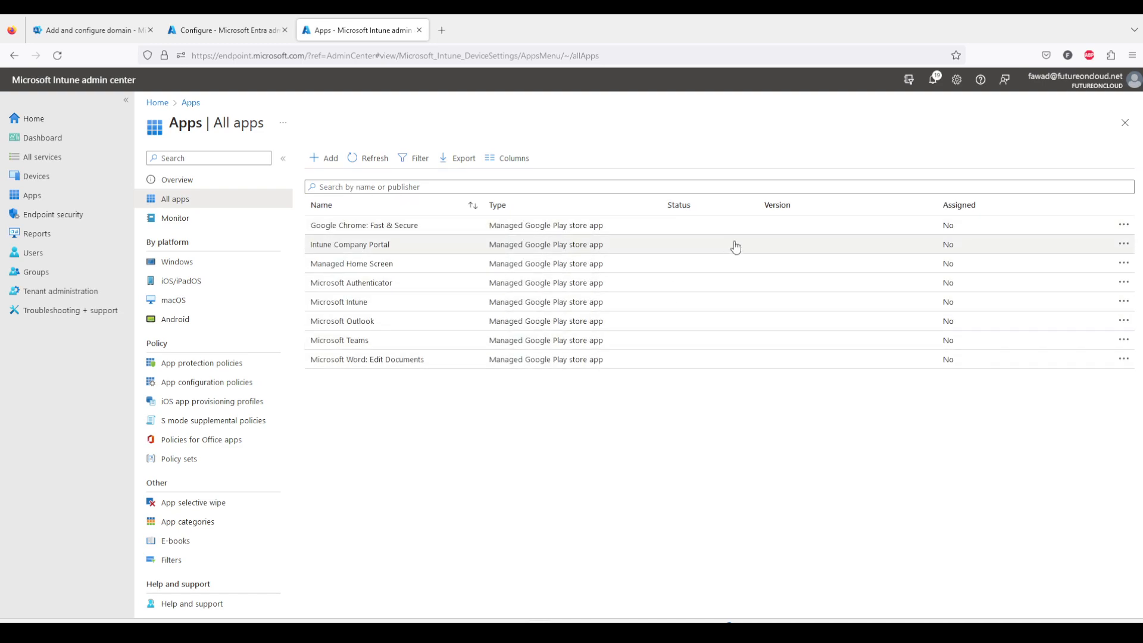
Assign Google Chrome: Fast & Secure as Required to the FOC Non-Admin Users group and save the application.
{"action": "left_click", "coordinate": [418, 231]}
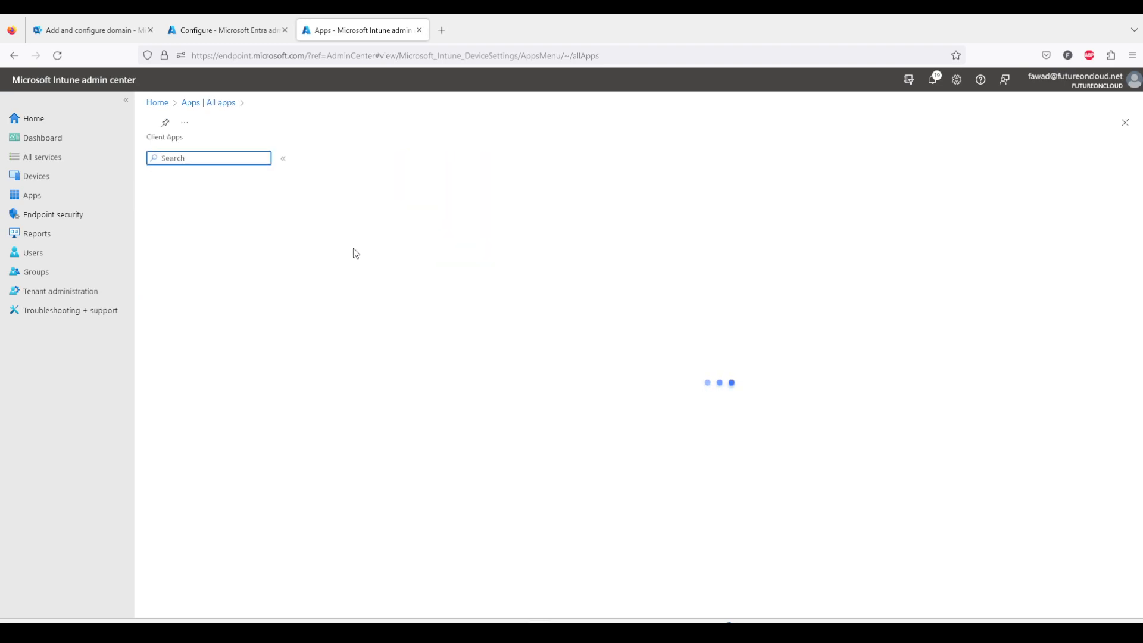
{"action": "left_click", "coordinate": [210, 229]}
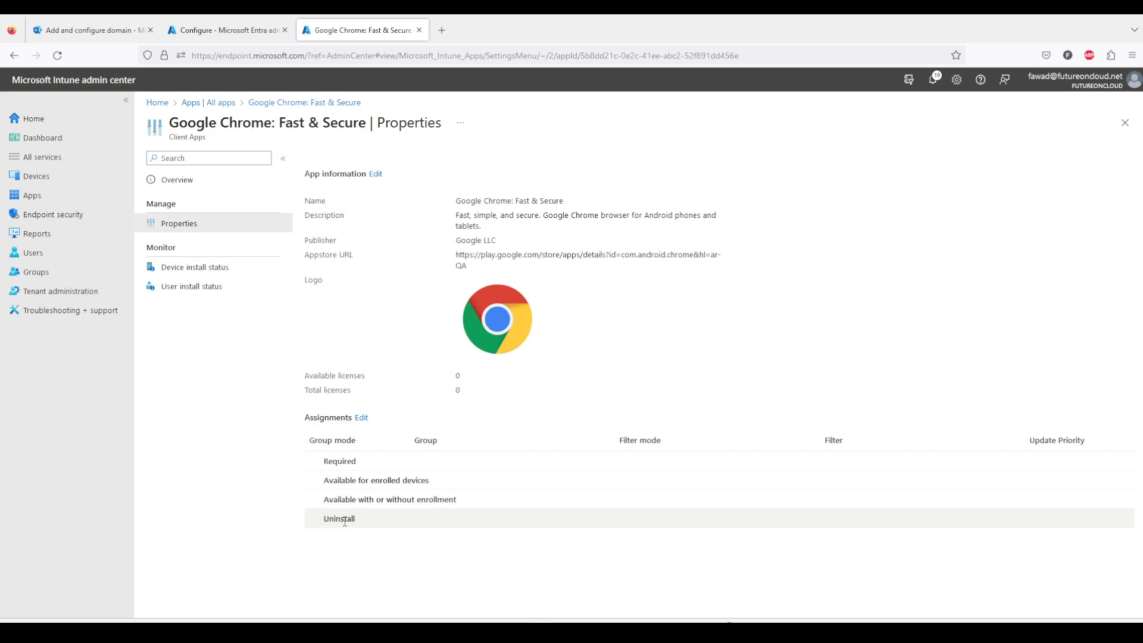
{"action": "left_click", "coordinate": [363, 419]}
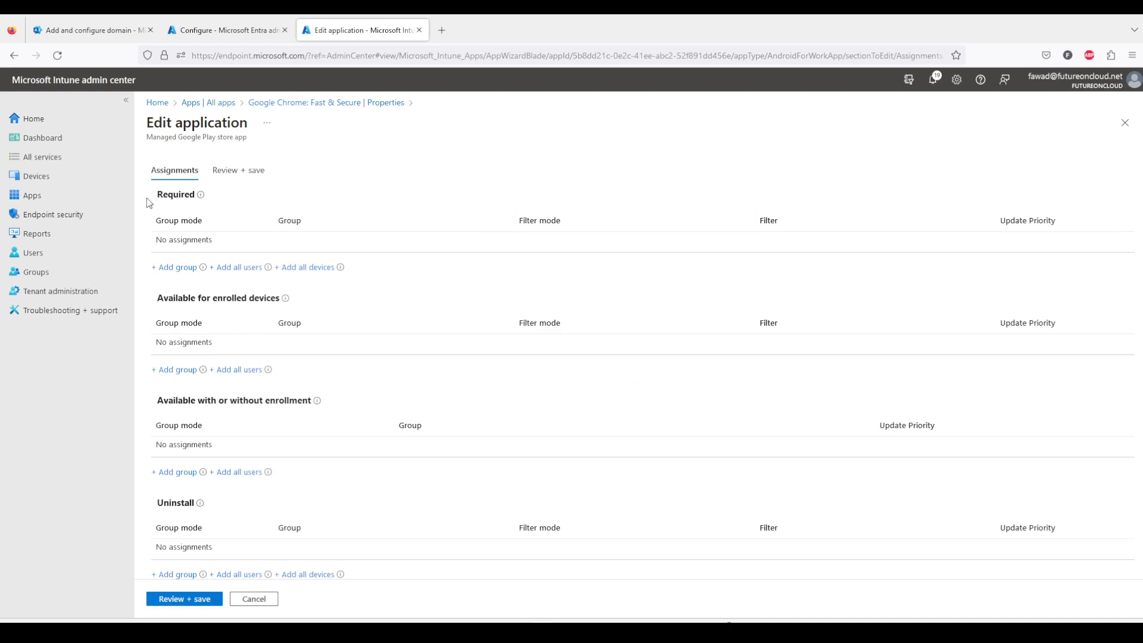
{"action": "left_click", "coordinate": [173, 267]}
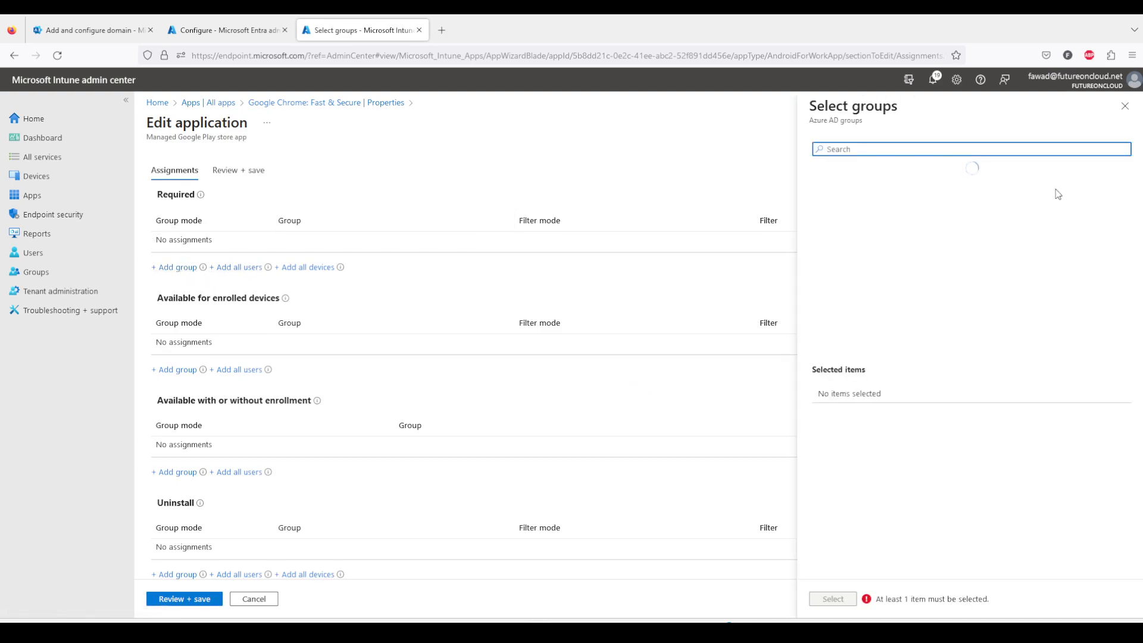
{"action": "left_click", "coordinate": [921, 275]}
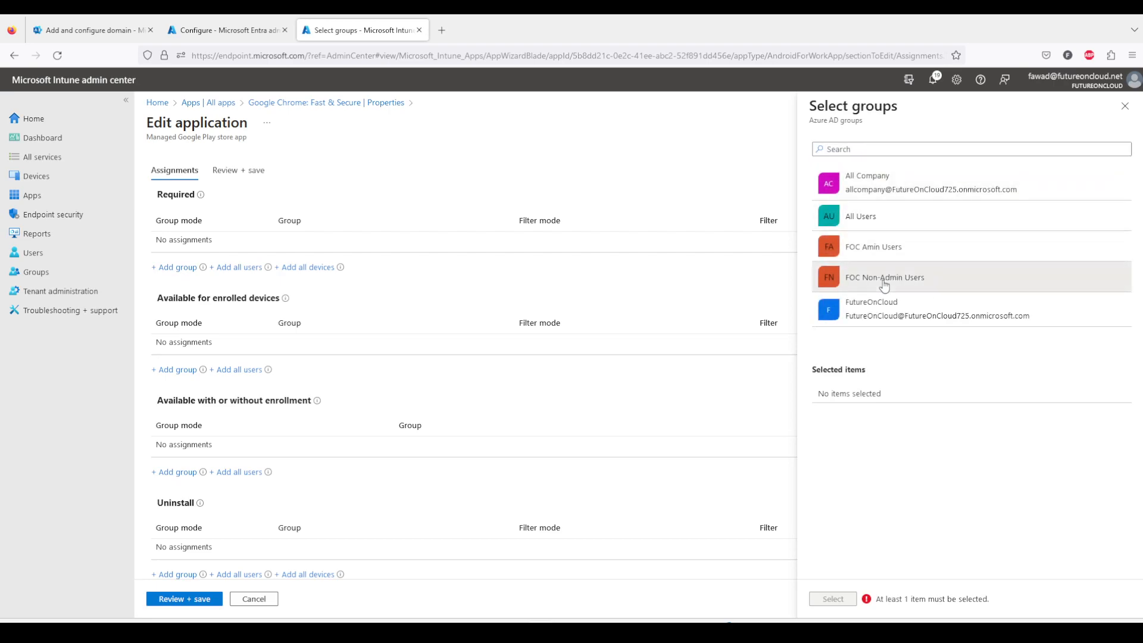
{"action": "left_click", "coordinate": [833, 599]}
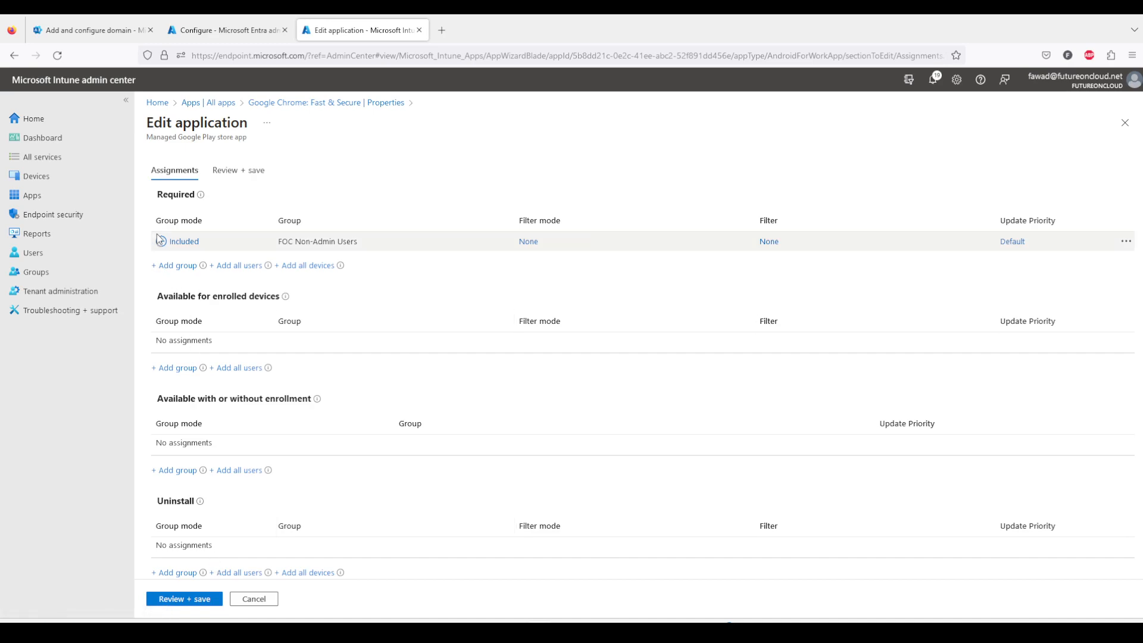
{"action": "scroll", "coordinate": [224, 535], "scroll_direction": "down", "scroll_amount": 1}
{"action": "left_click", "coordinate": [200, 599]}
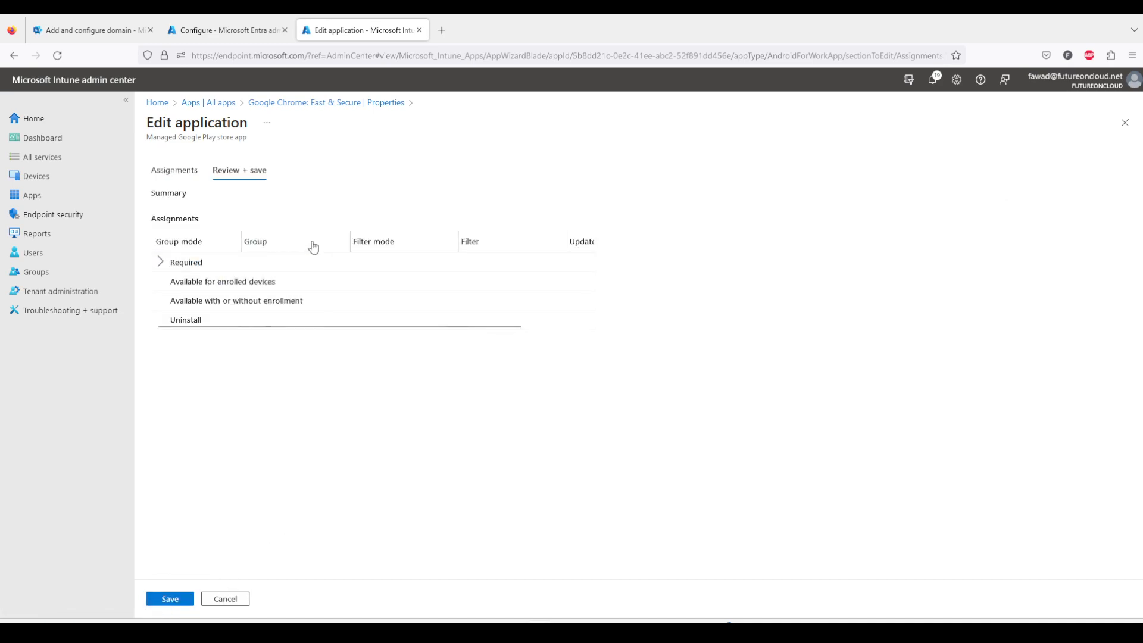
{"action": "left_click", "coordinate": [160, 262]}
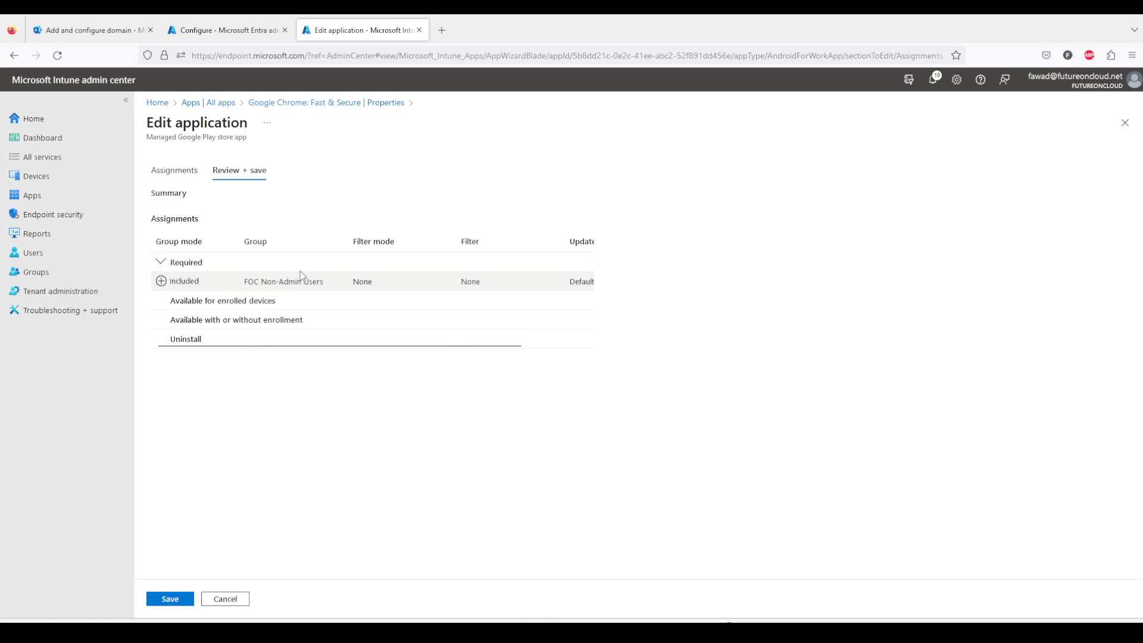
{"action": "left_click", "coordinate": [174, 600]}
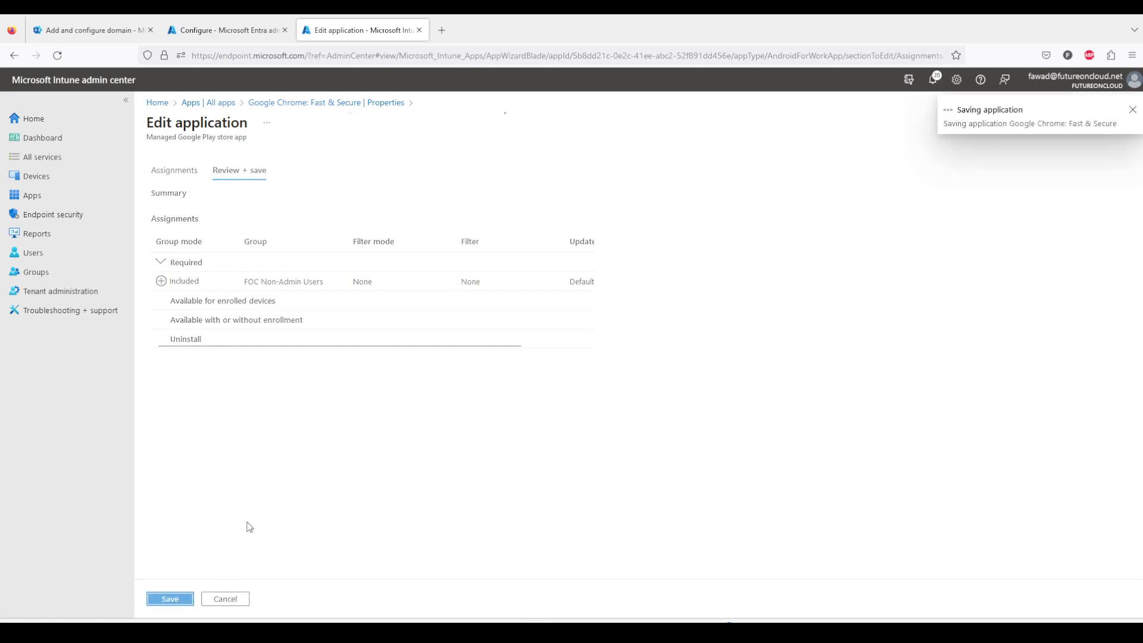
Assign Microsoft Outlook as Required to the FOC Non-Admin Users group and save the application.
{"action": "left_click", "coordinate": [222, 104]}
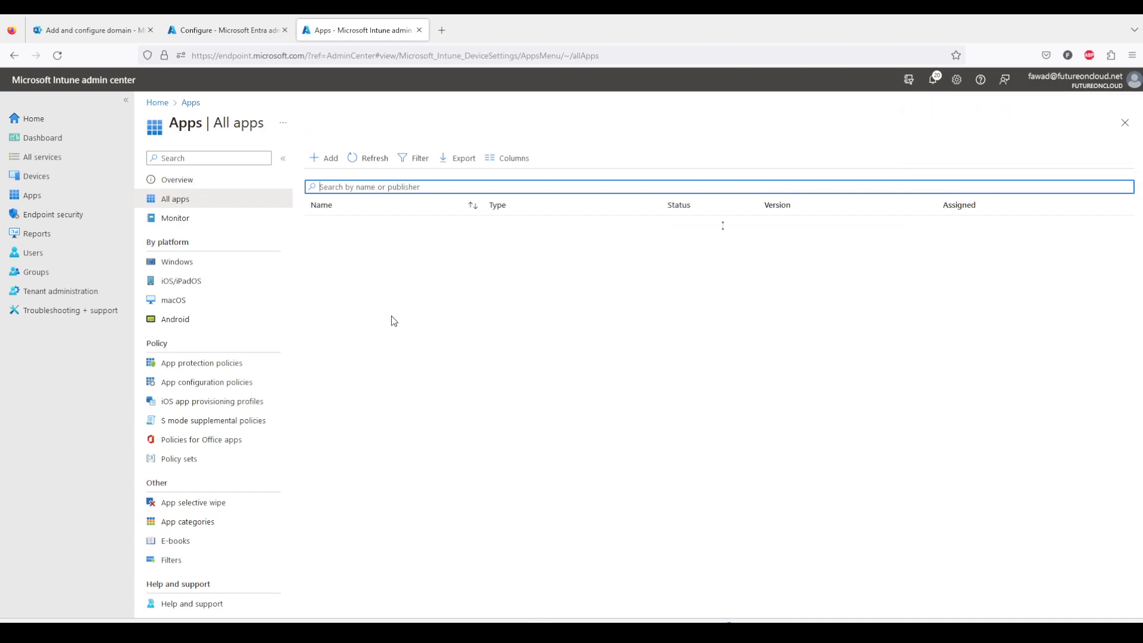
{"action": "left_click", "coordinate": [397, 325]}
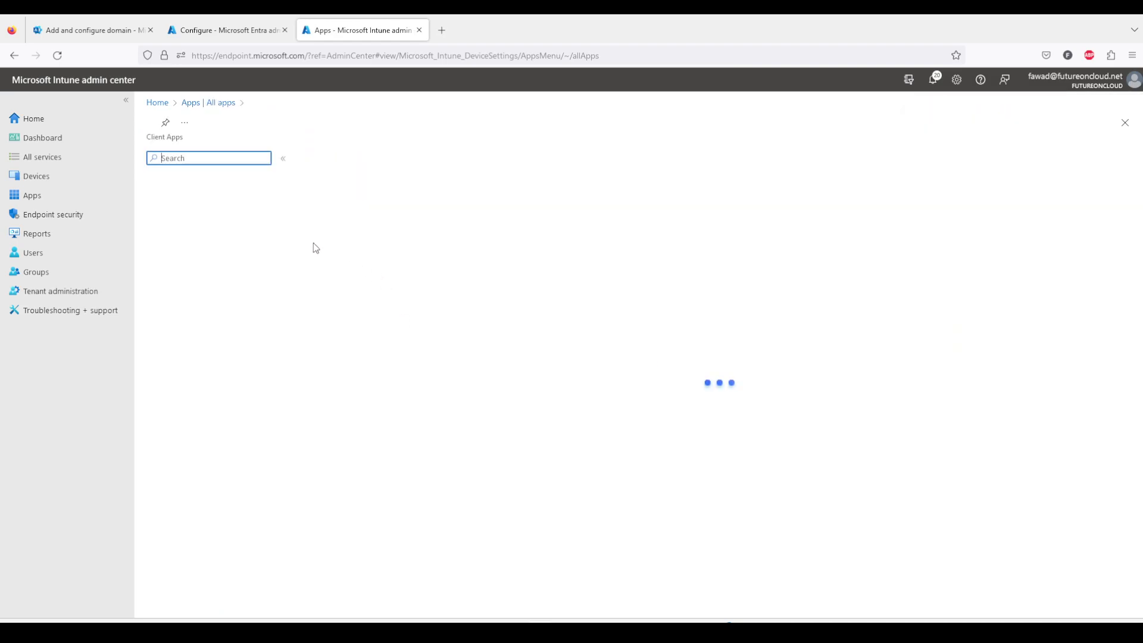
{"action": "left_click", "coordinate": [178, 224]}
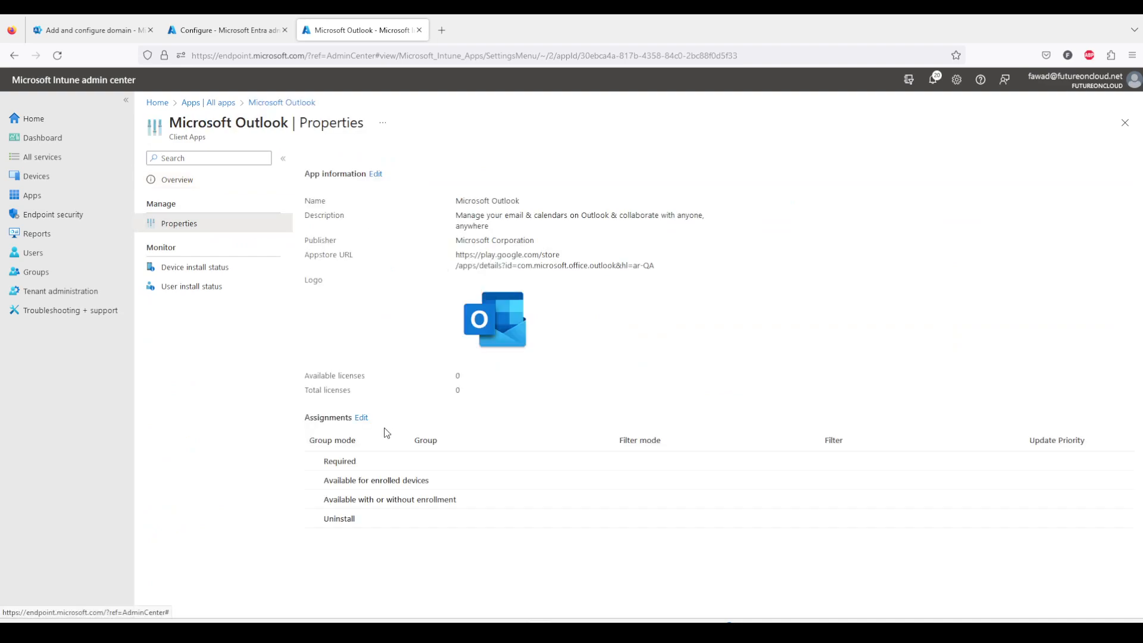
{"action": "left_click", "coordinate": [361, 417]}
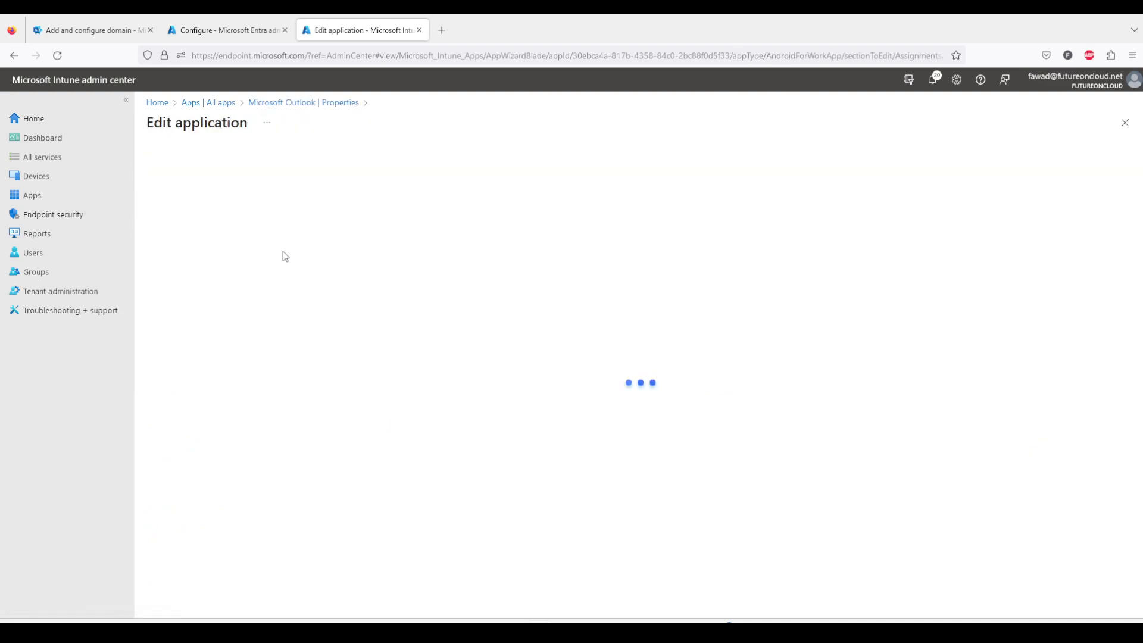
{"action": "left_click", "coordinate": [175, 267]}
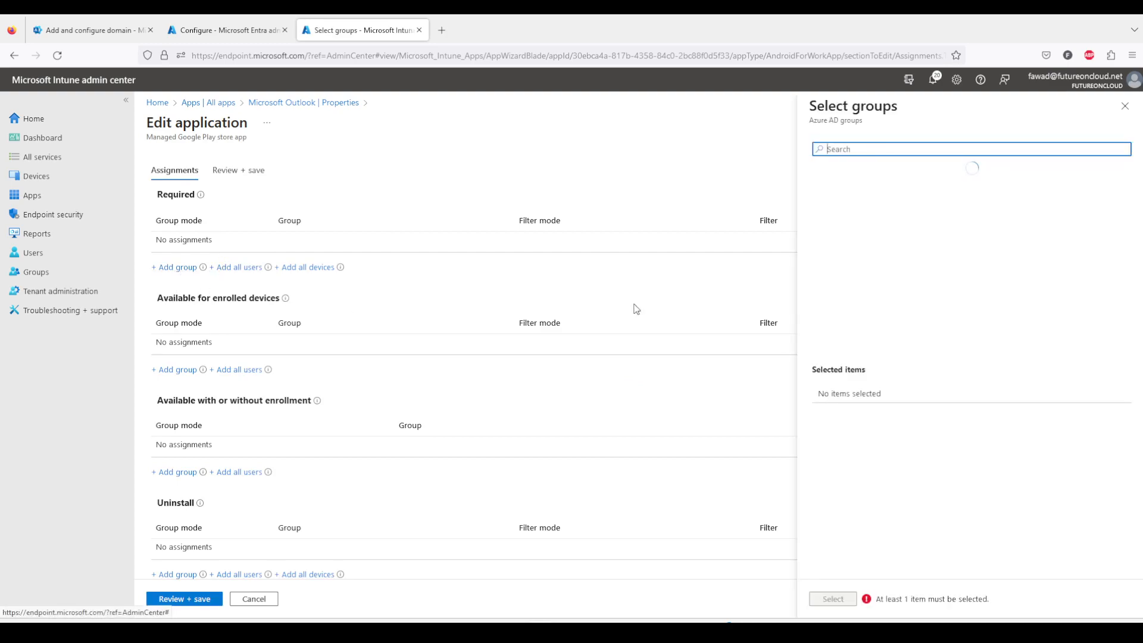
{"action": "left_click", "coordinate": [869, 275]}
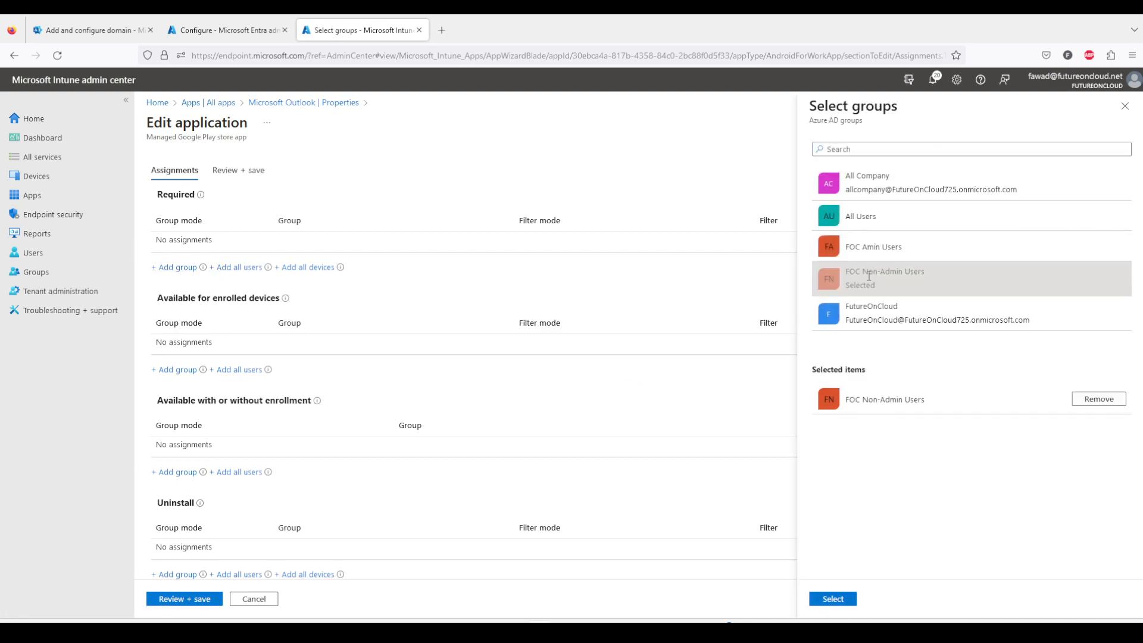
{"action": "left_click", "coordinate": [833, 599]}
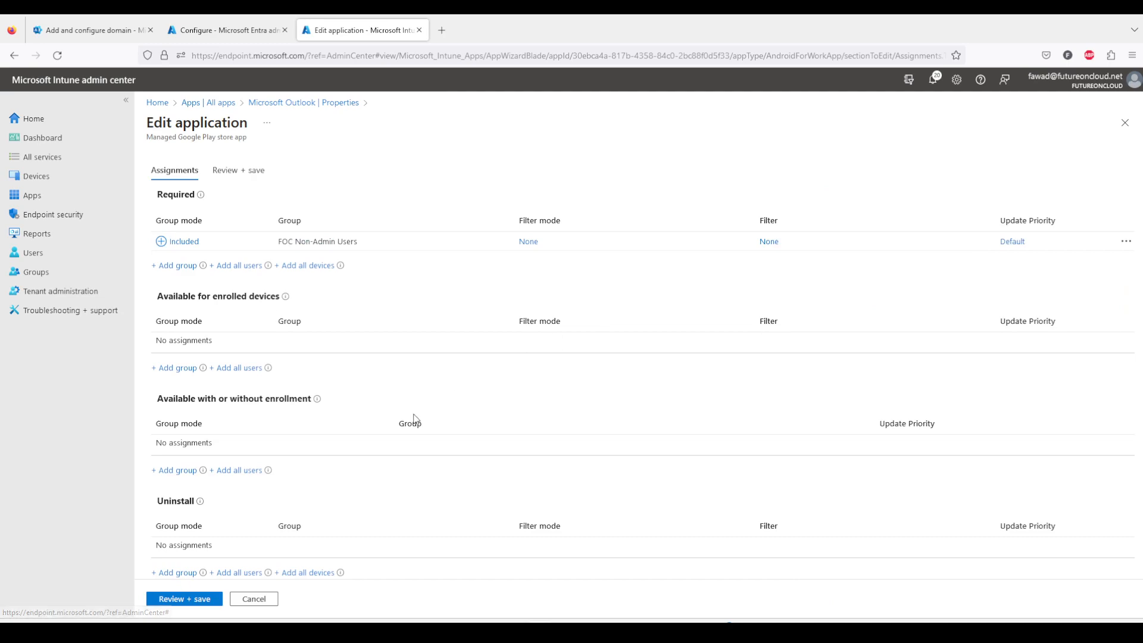
{"action": "left_click", "coordinate": [190, 599]}
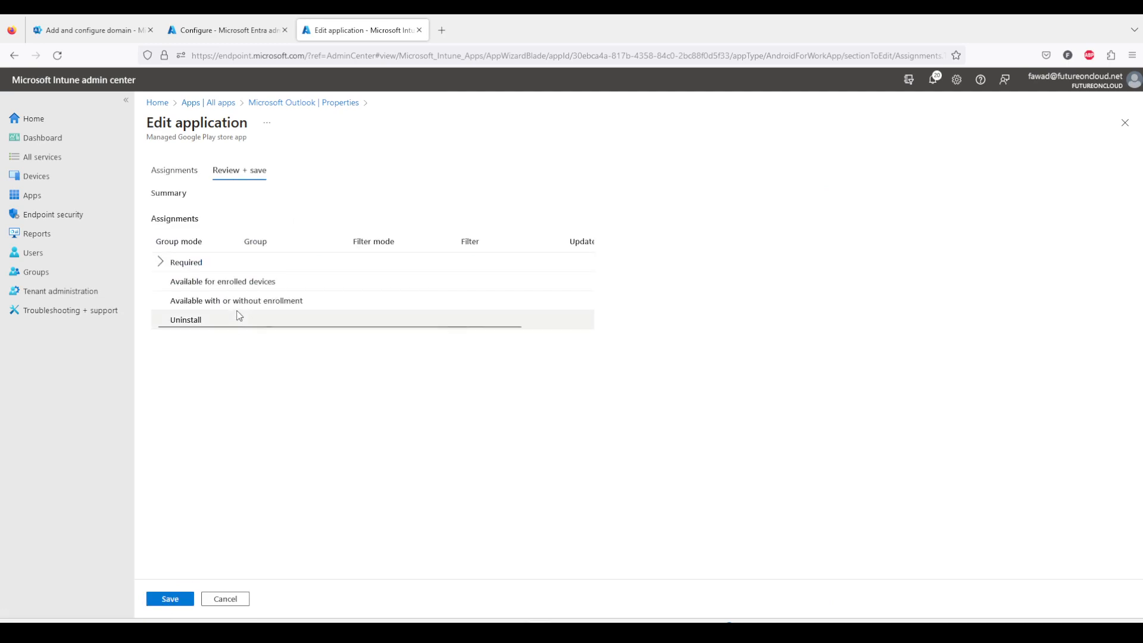
{"action": "left_click", "coordinate": [161, 265]}
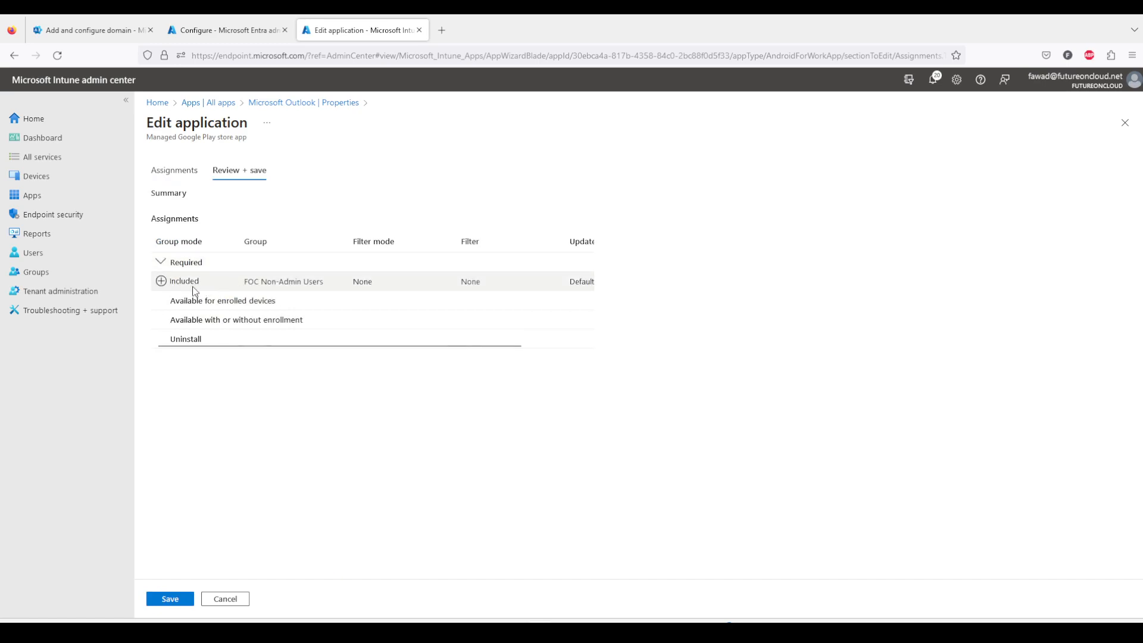
{"action": "left_click", "coordinate": [179, 599]}
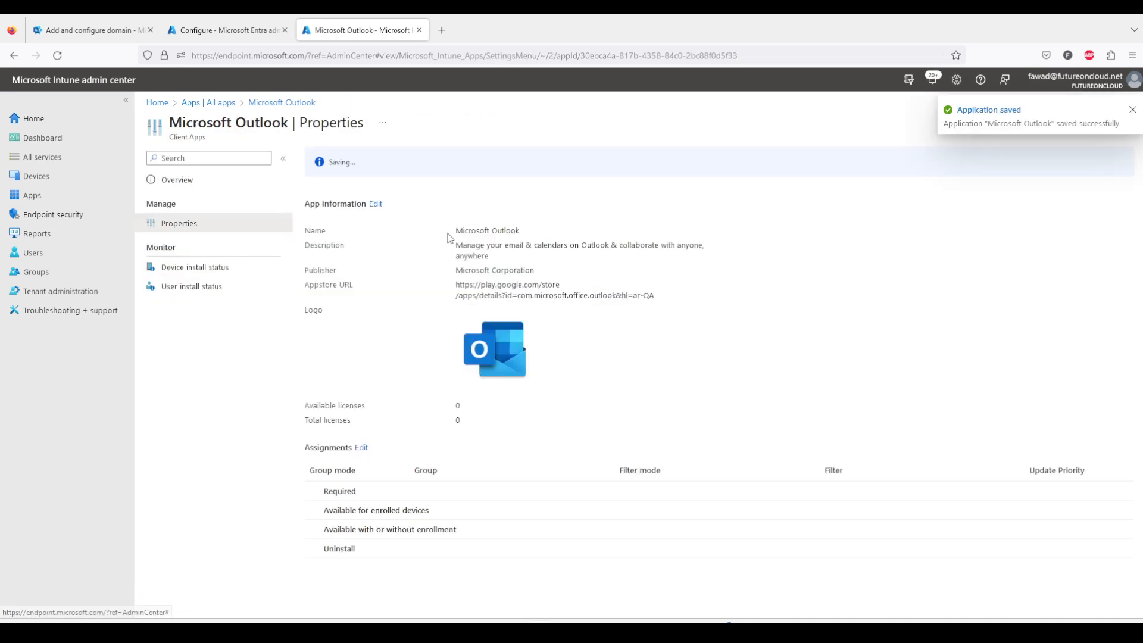
Assign Microsoft Teams as Available for enrolled devices to the FOC Non-Admin Users group and save the application.
{"action": "left_click", "coordinate": [211, 104]}
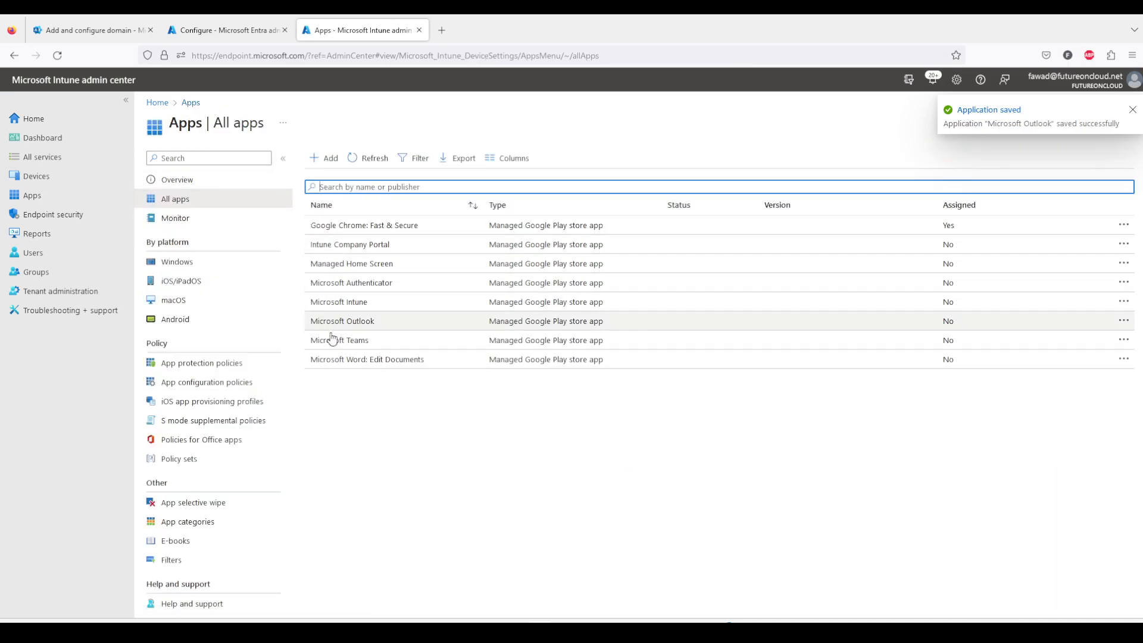
{"action": "left_click", "coordinate": [364, 341]}
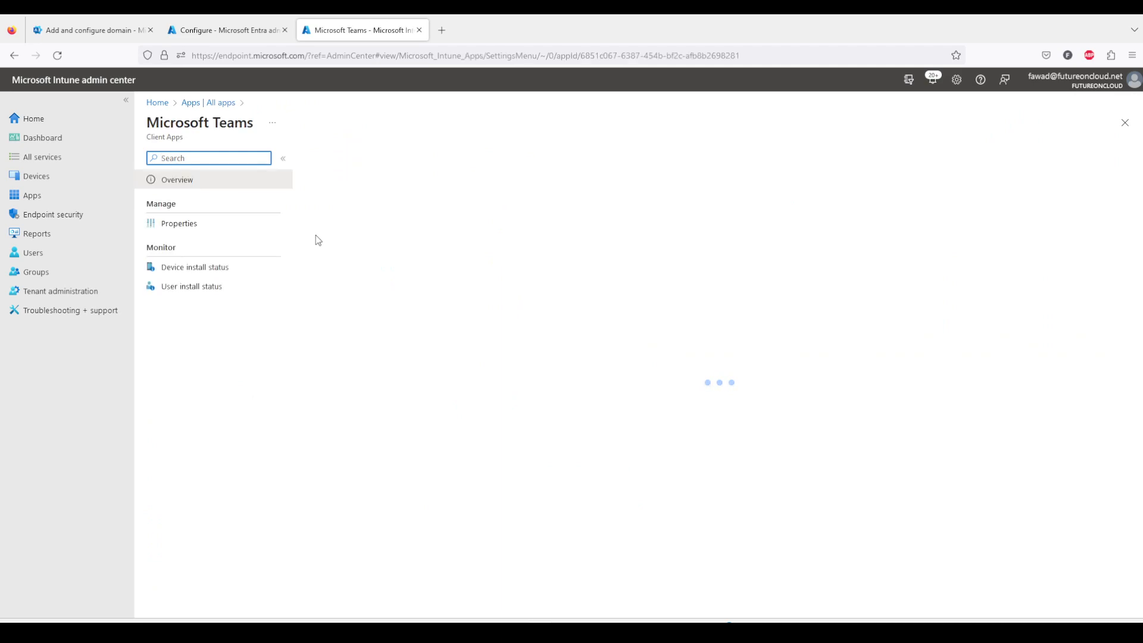
{"action": "left_click", "coordinate": [195, 231]}
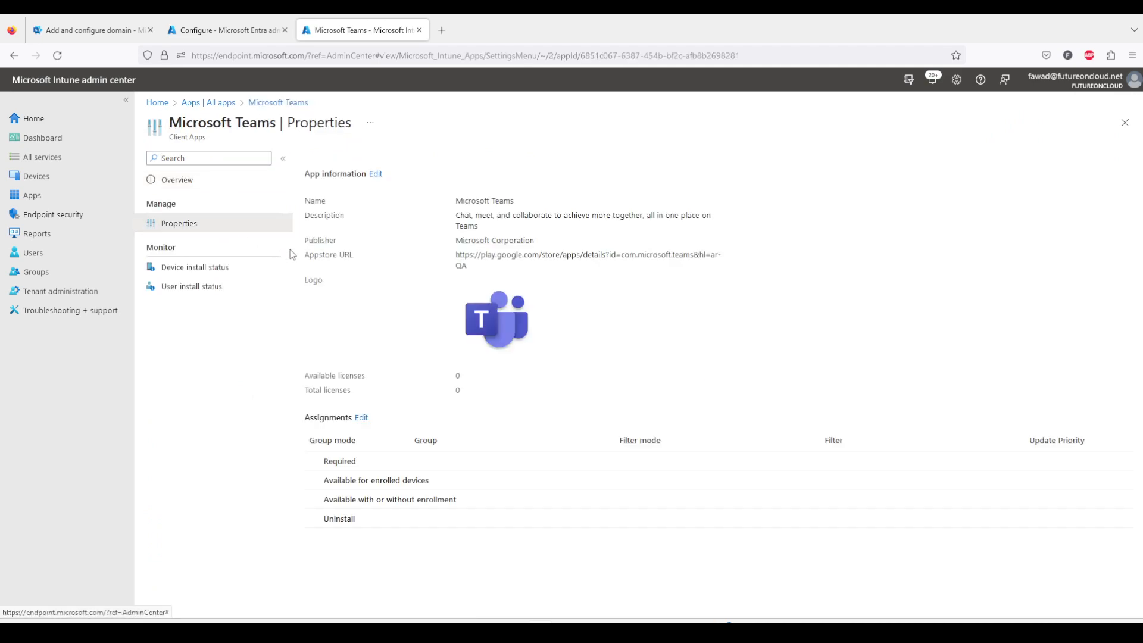
{"action": "left_click", "coordinate": [361, 418]}
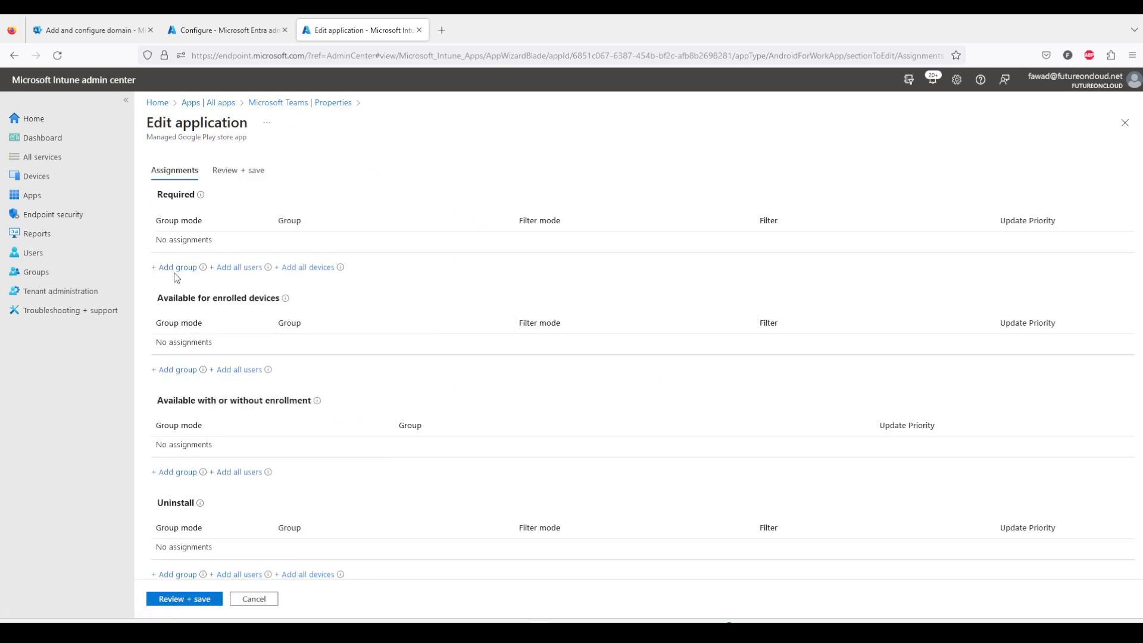
{"action": "left_click", "coordinate": [174, 370]}
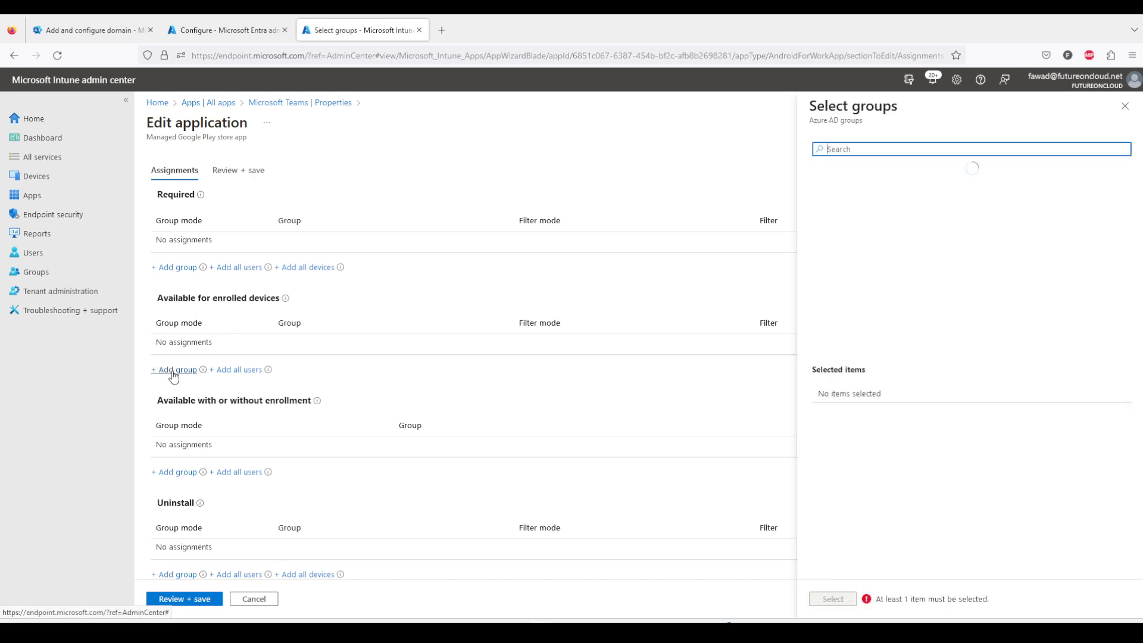
{"action": "left_click", "coordinate": [867, 286]}
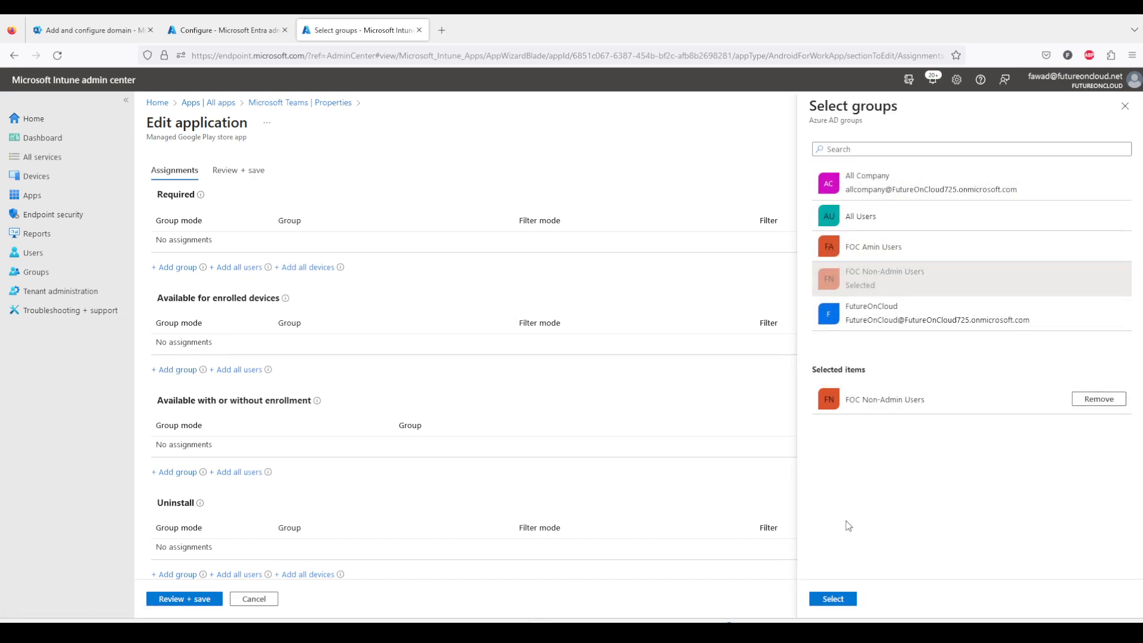
{"action": "left_click", "coordinate": [834, 598]}
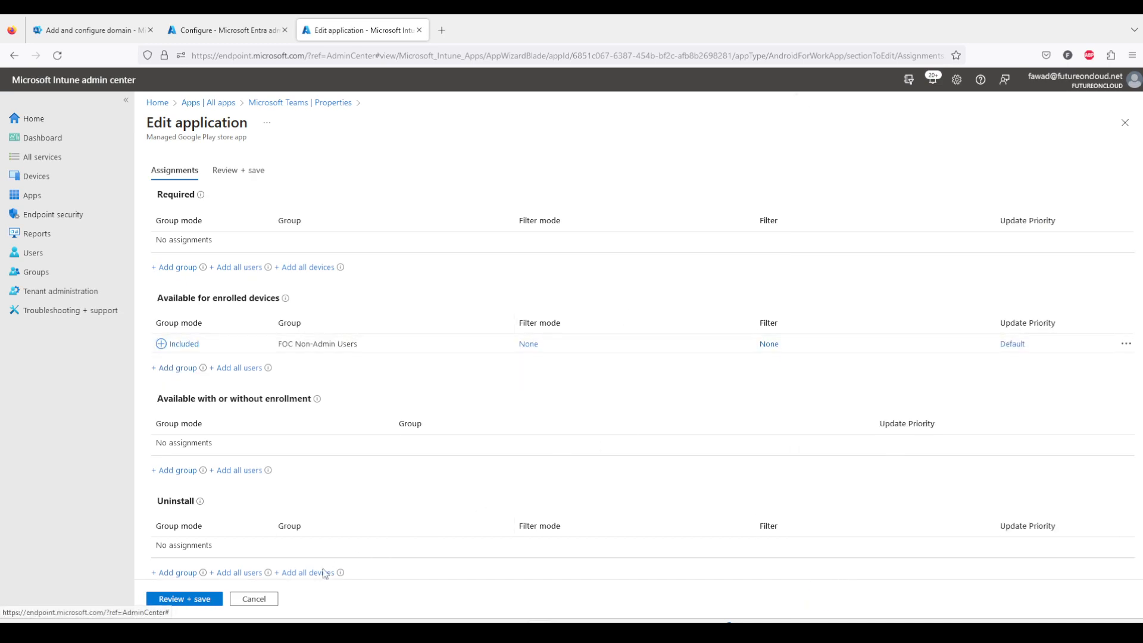
{"action": "left_click", "coordinate": [206, 602]}
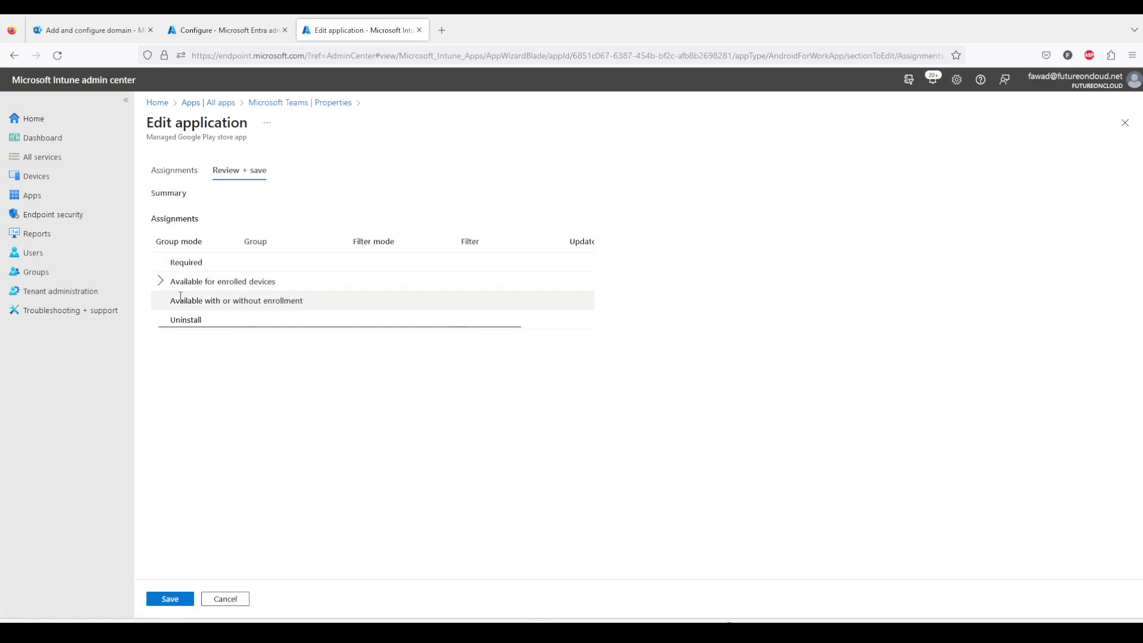
{"action": "left_click", "coordinate": [159, 281]}
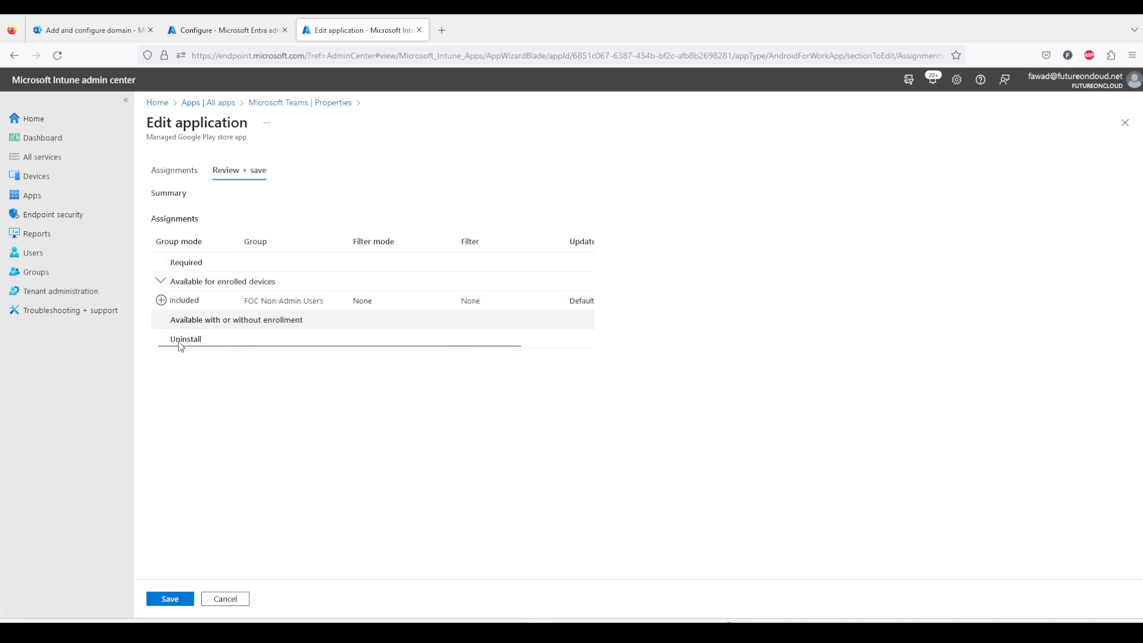
{"action": "left_click", "coordinate": [169, 602]}
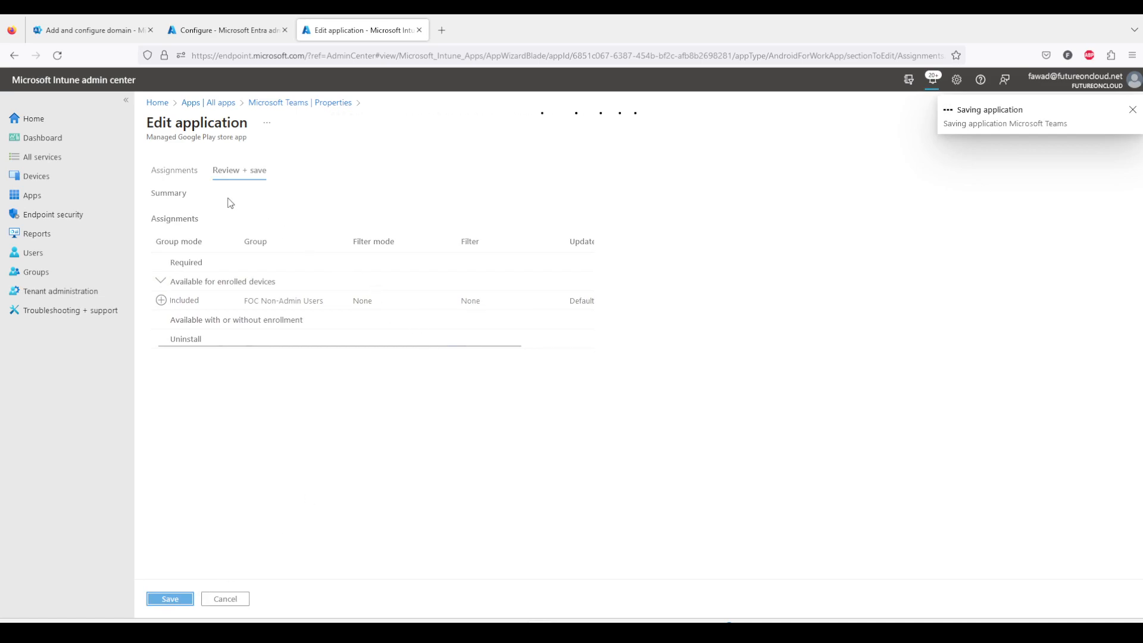
Assign Microsoft Word: Edit Documents as Available for enrolled devices to the FOC Non-Admin Users group and save the application.
{"action": "left_click", "coordinate": [191, 105]}
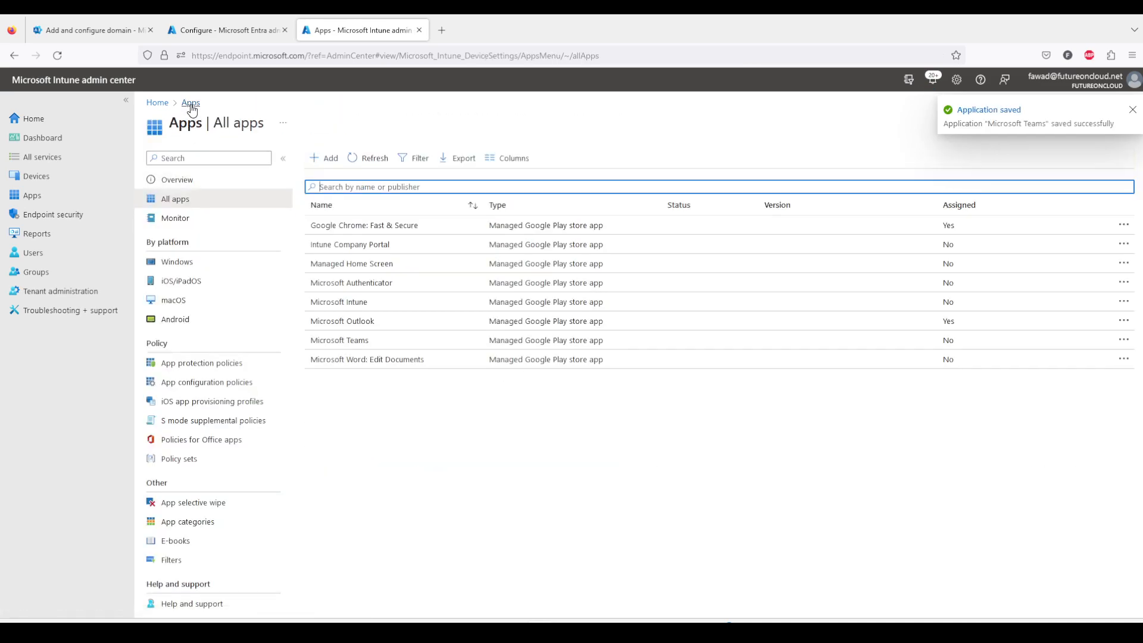
{"action": "left_click", "coordinate": [419, 362]}
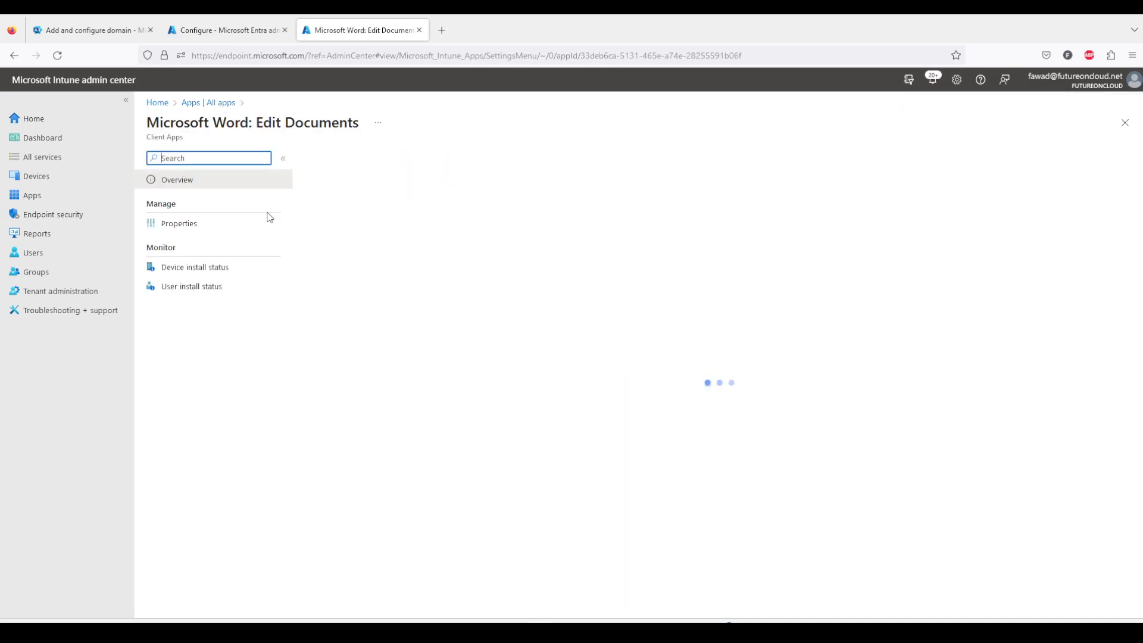
{"action": "left_click", "coordinate": [193, 223]}
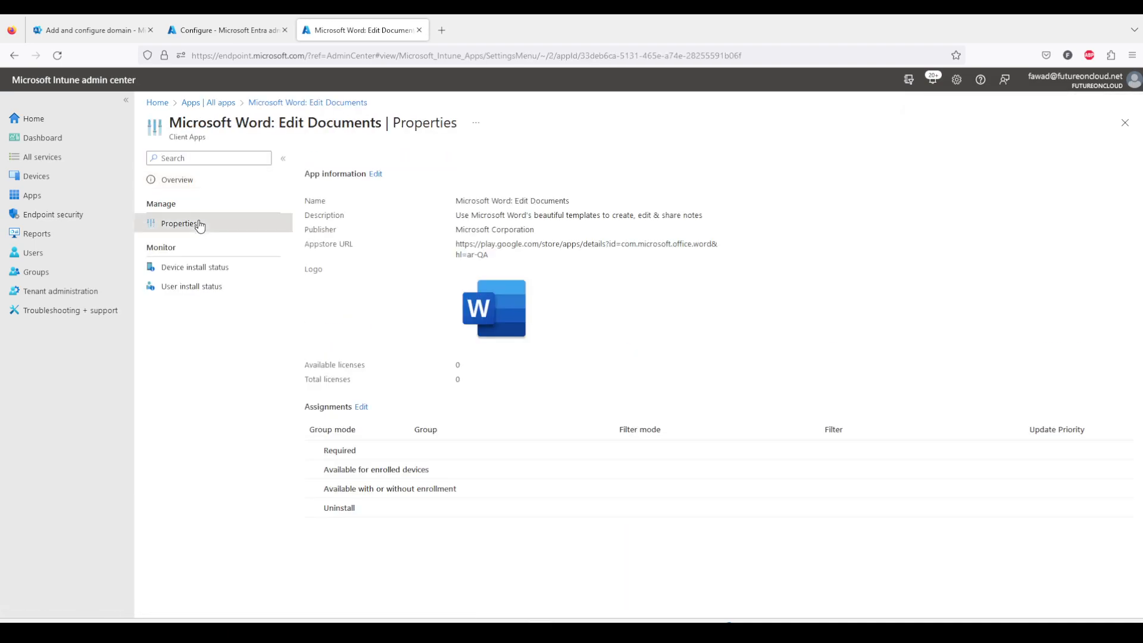
{"action": "left_click", "coordinate": [363, 407]}
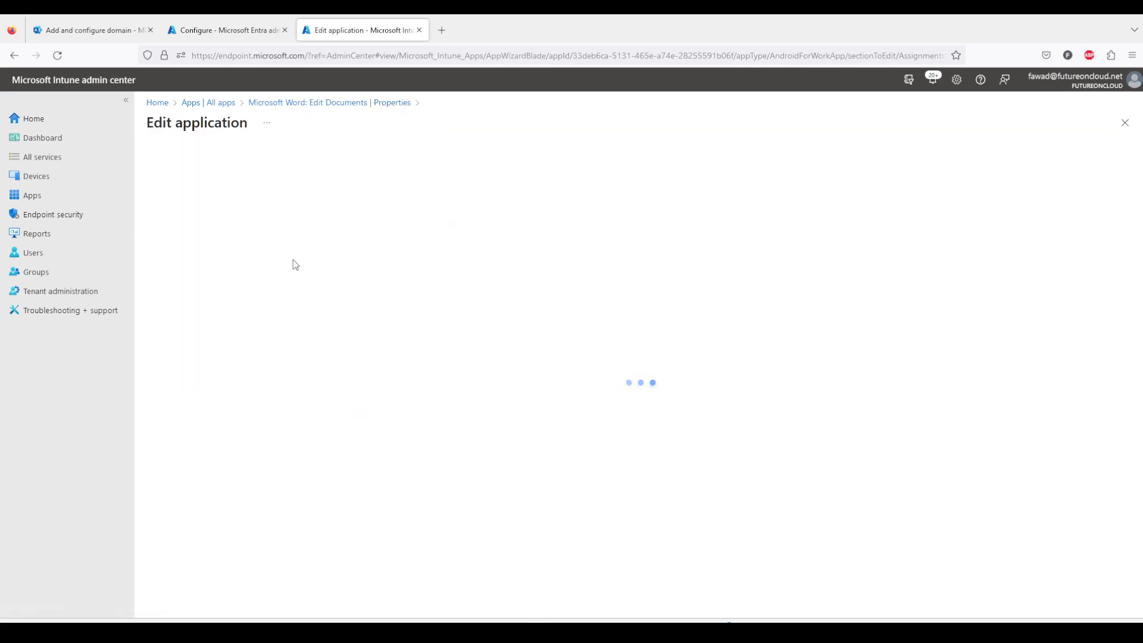
{"action": "left_click", "coordinate": [182, 370]}
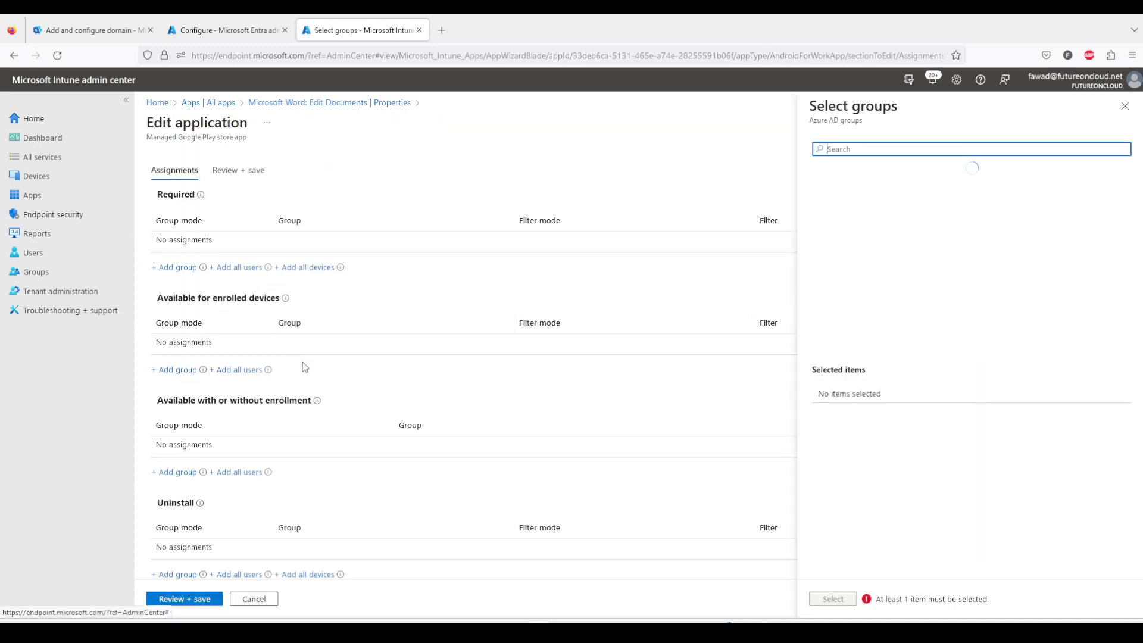
{"action": "left_click", "coordinate": [873, 291]}
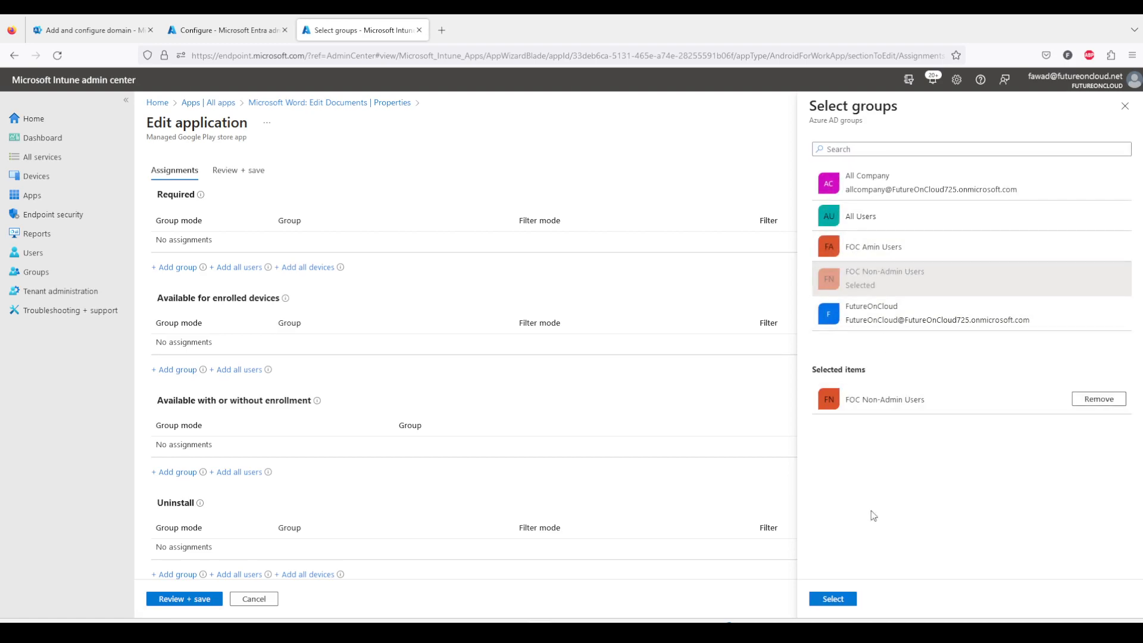
{"action": "left_click", "coordinate": [841, 602]}
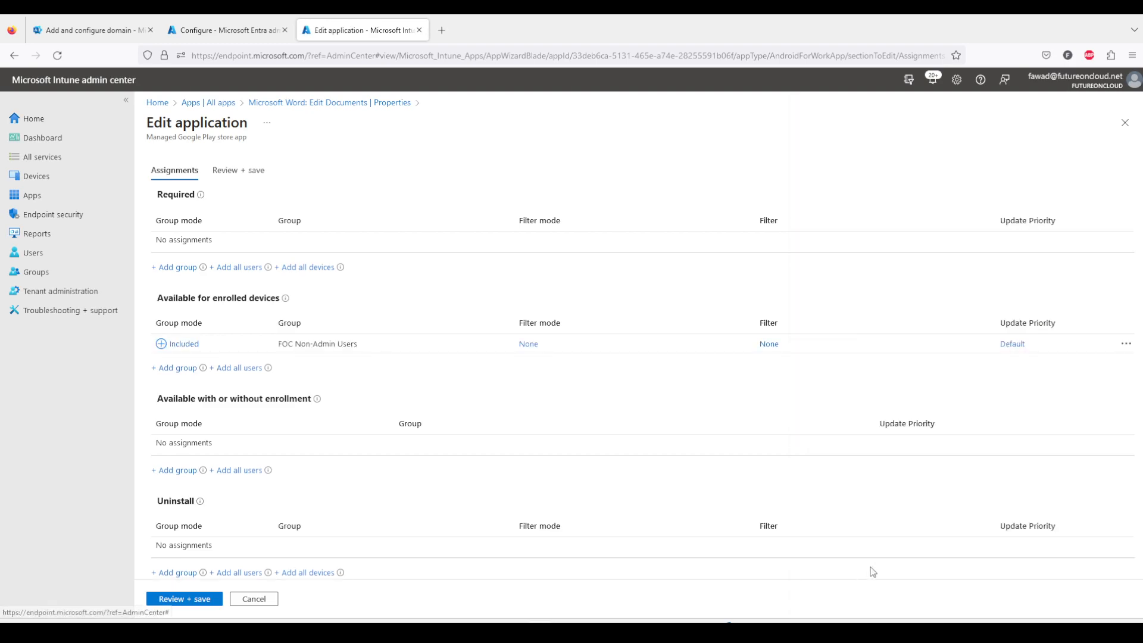
{"action": "left_click", "coordinate": [212, 600]}
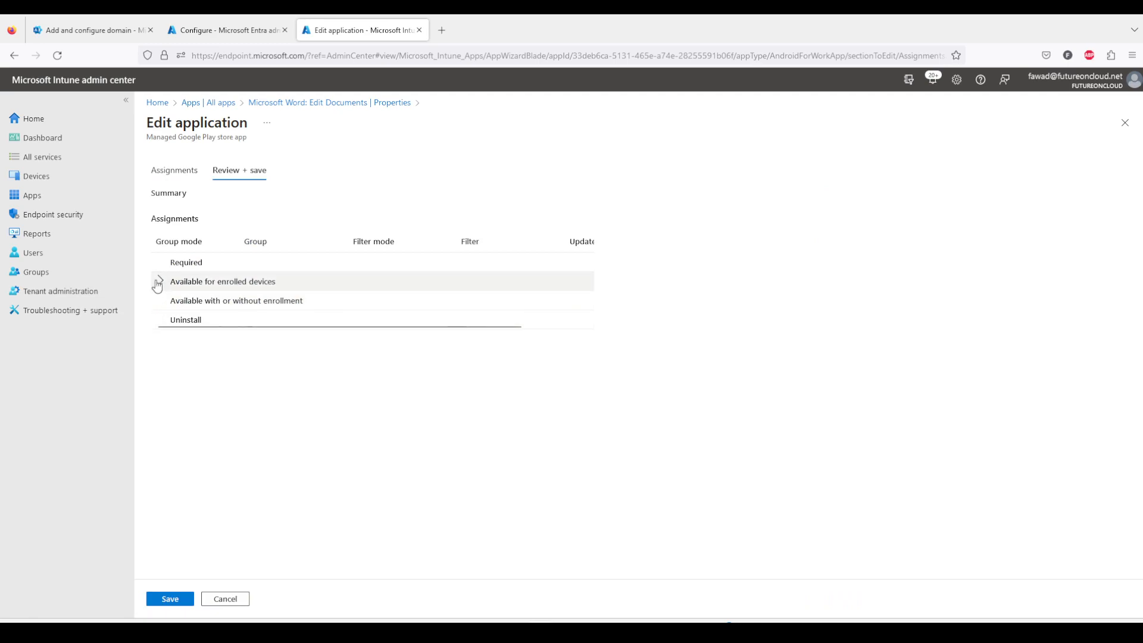
{"action": "left_click", "coordinate": [160, 281]}
{"action": "left_click", "coordinate": [170, 600]}
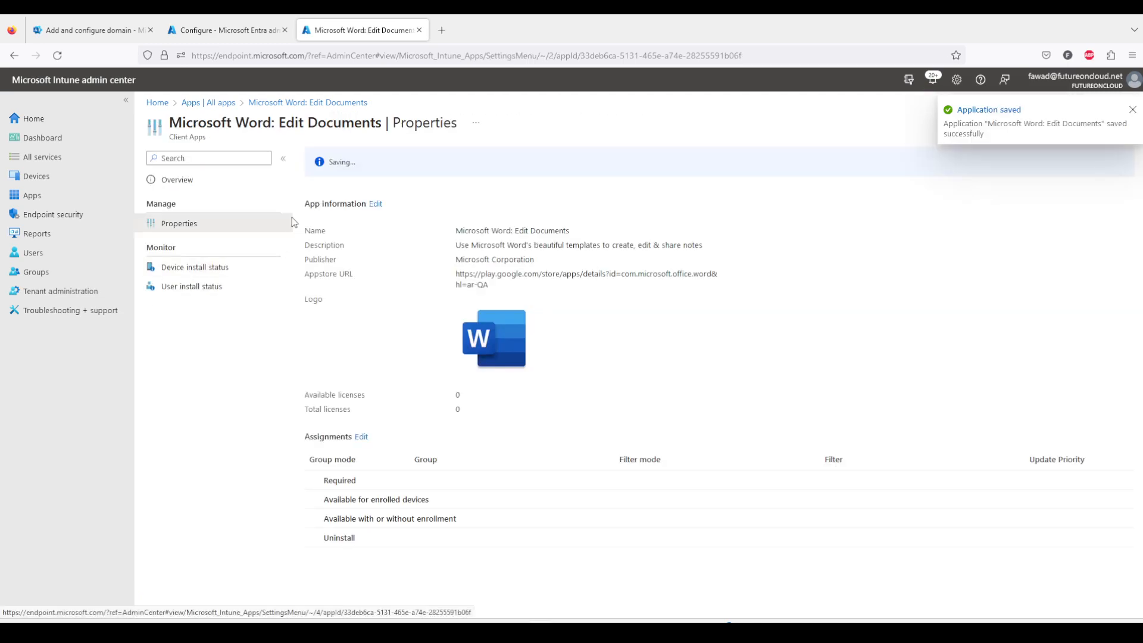
Review the app assignment list, then the members of the FOC Non-Admin Users group.
{"action": "left_click", "coordinate": [196, 103]}
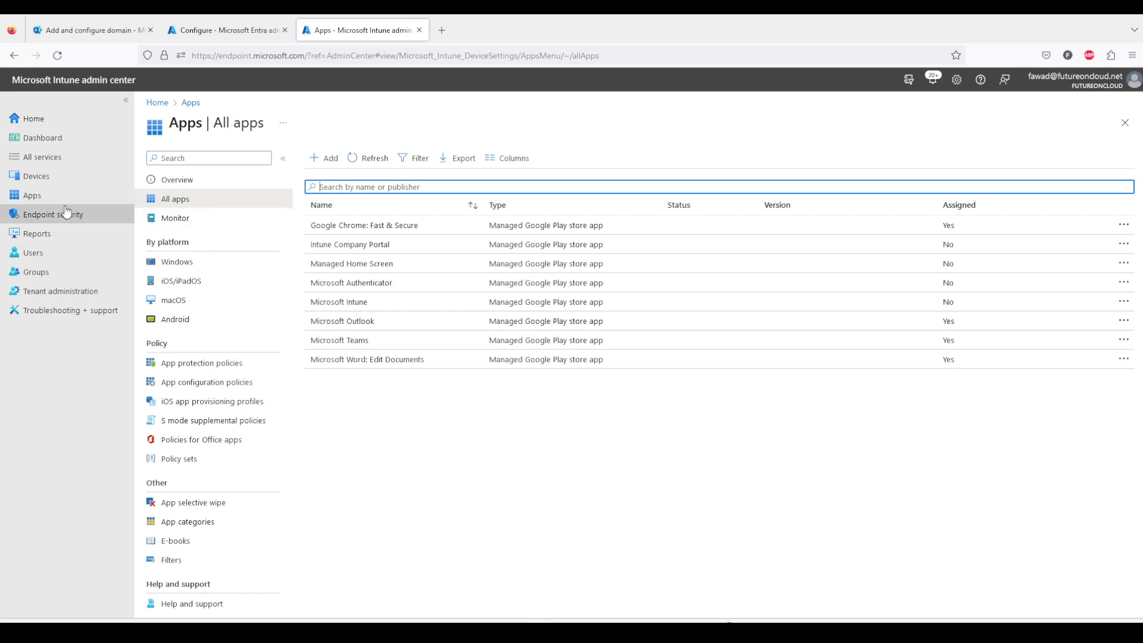
{"action": "left_click", "coordinate": [52, 277]}
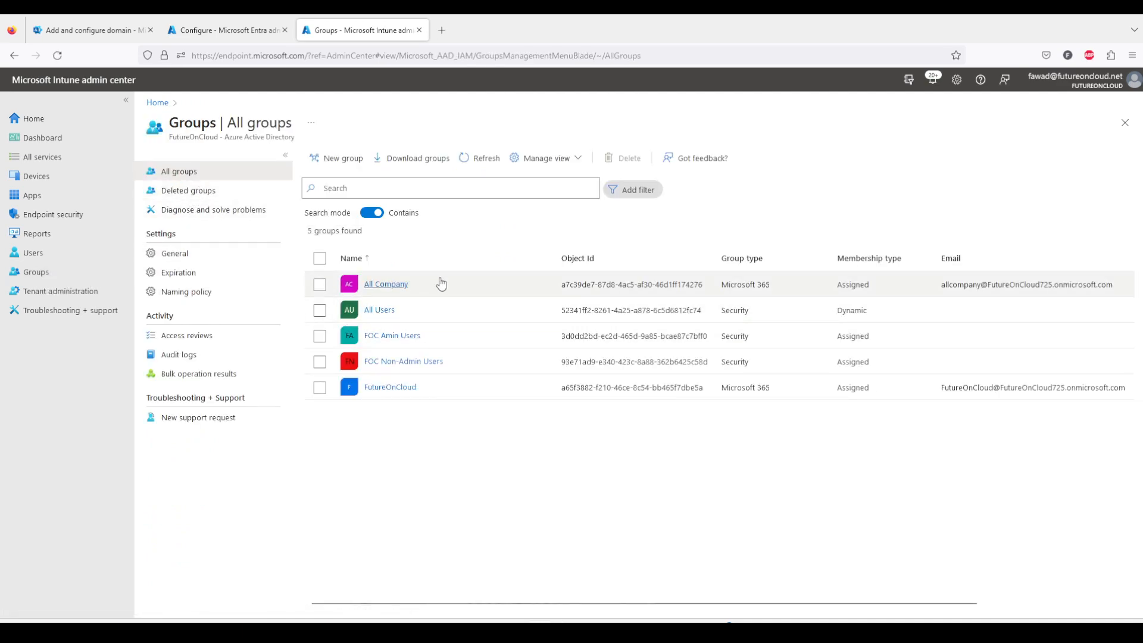
{"action": "left_click", "coordinate": [402, 362]}
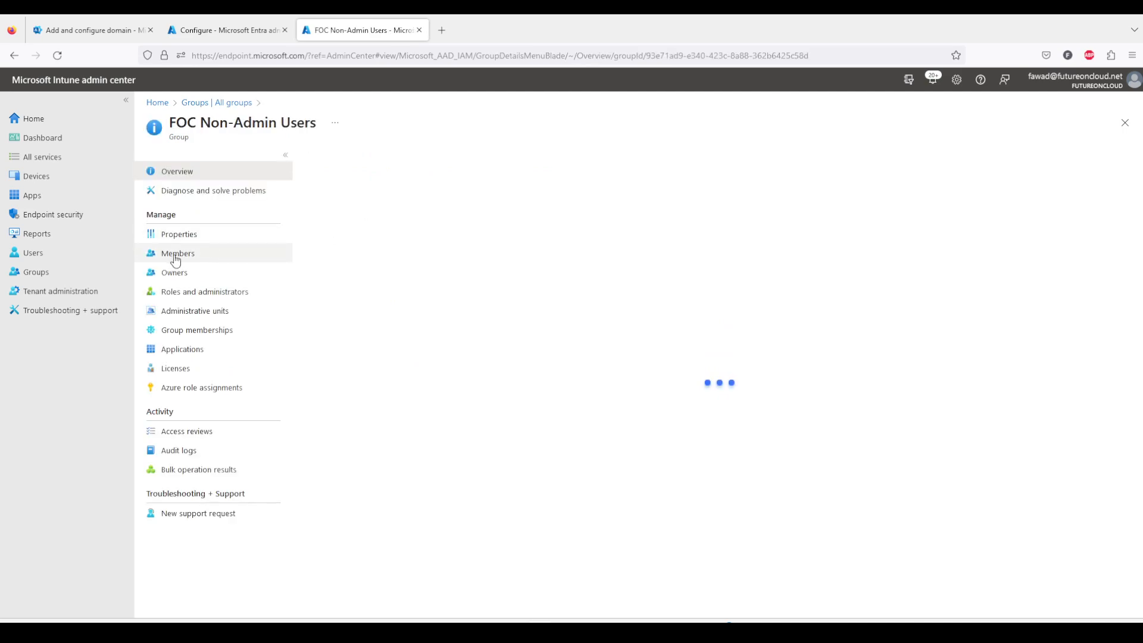
{"action": "left_click", "coordinate": [175, 257]}
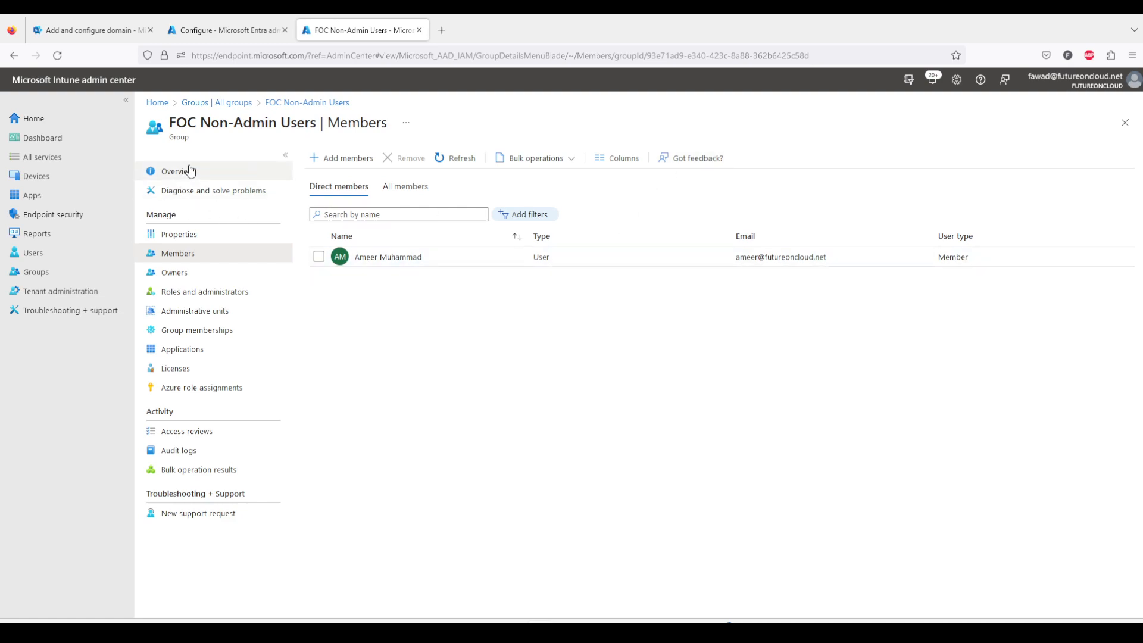
Open the Android devices list under Devices.
{"action": "left_click", "coordinate": [75, 176]}
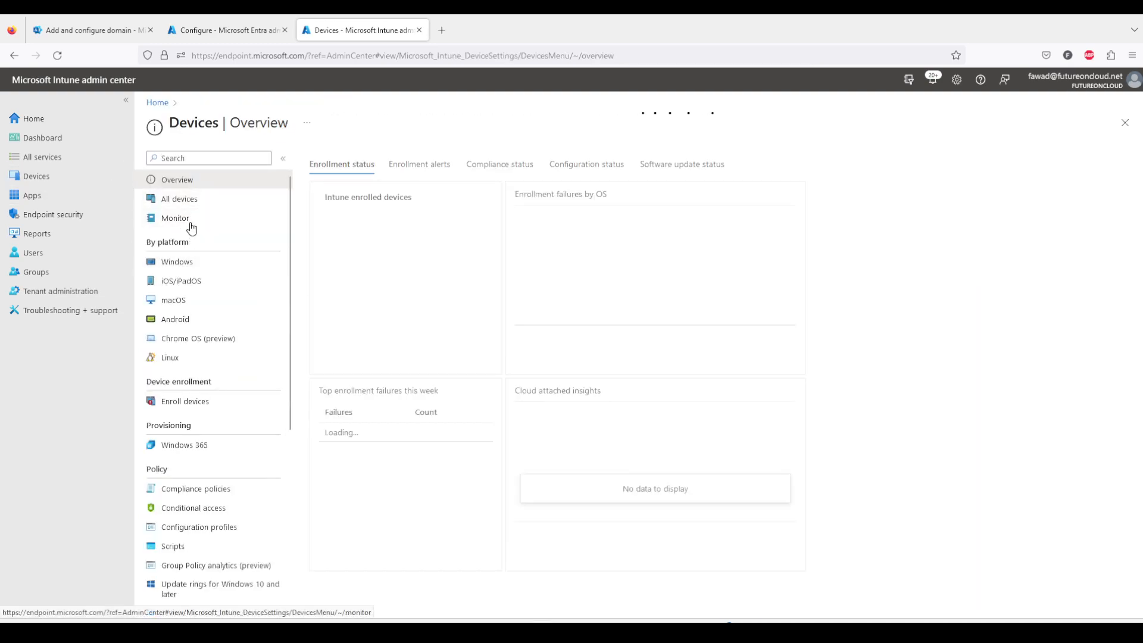
{"action": "left_click", "coordinate": [183, 320]}
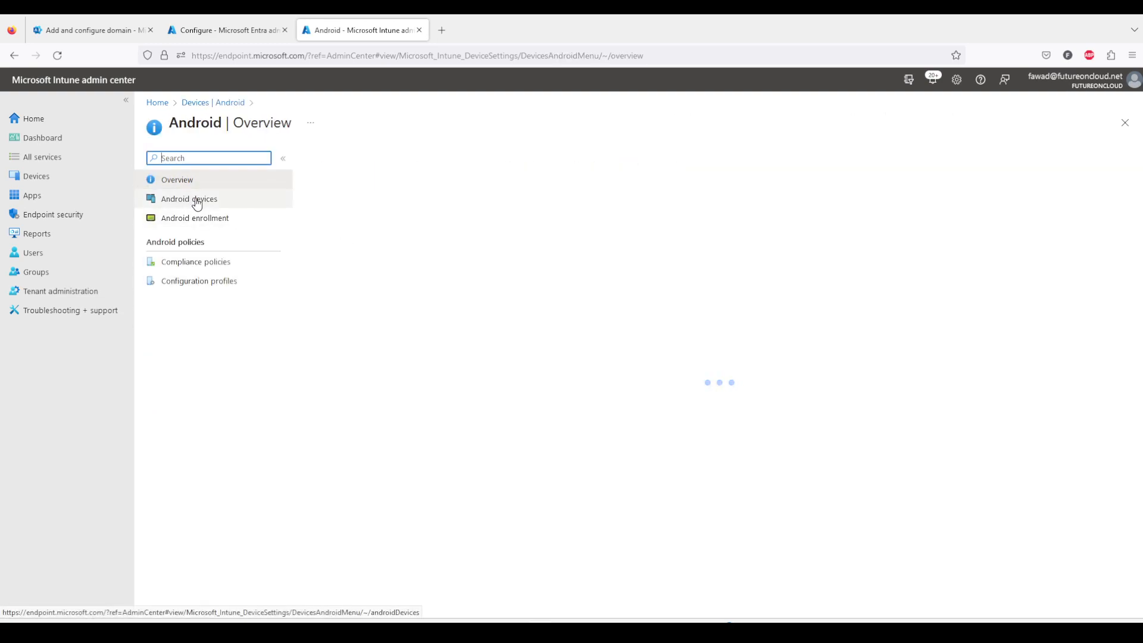
{"action": "left_click", "coordinate": [195, 200]}
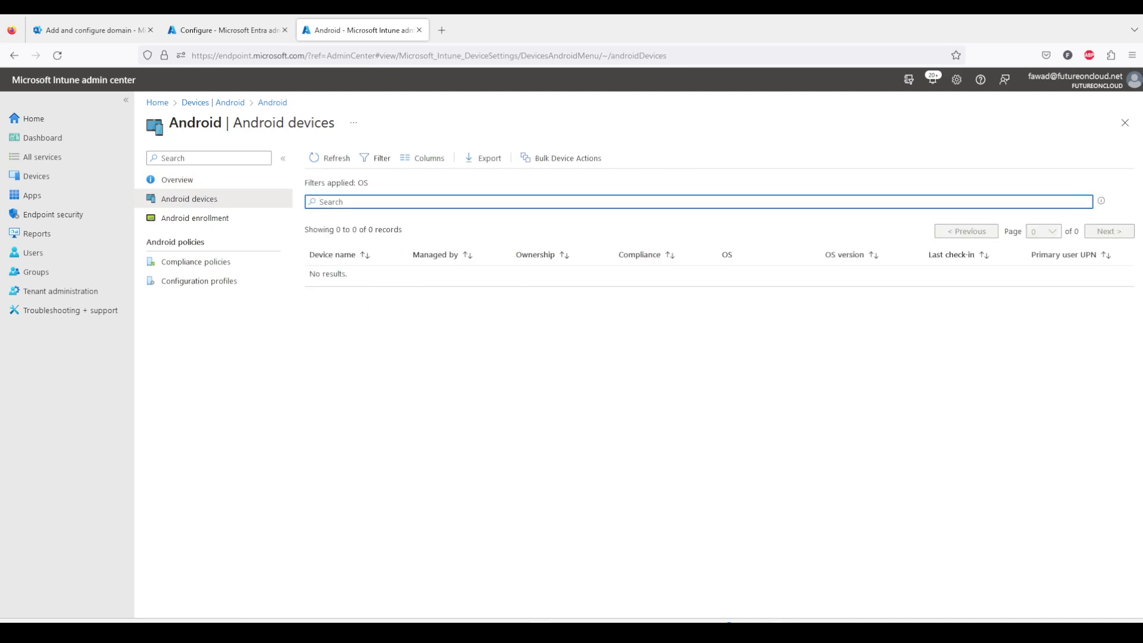
Bring up the mirrored phone to follow its Company Portal enrollment and refresh the Android devices list.
{"action": "left_click", "coordinate": [775, 633]}
{"action": "left_click", "coordinate": [823, 581]}
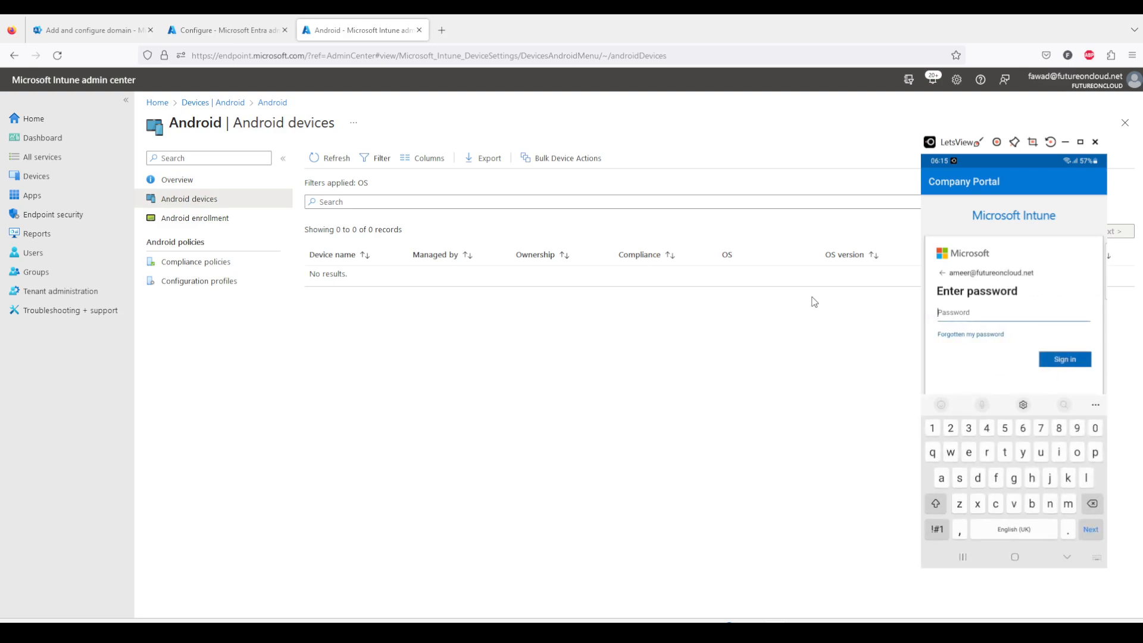
{"action": "left_click_drag", "start_coordinate": [957, 148], "coordinate": [921, 607]}
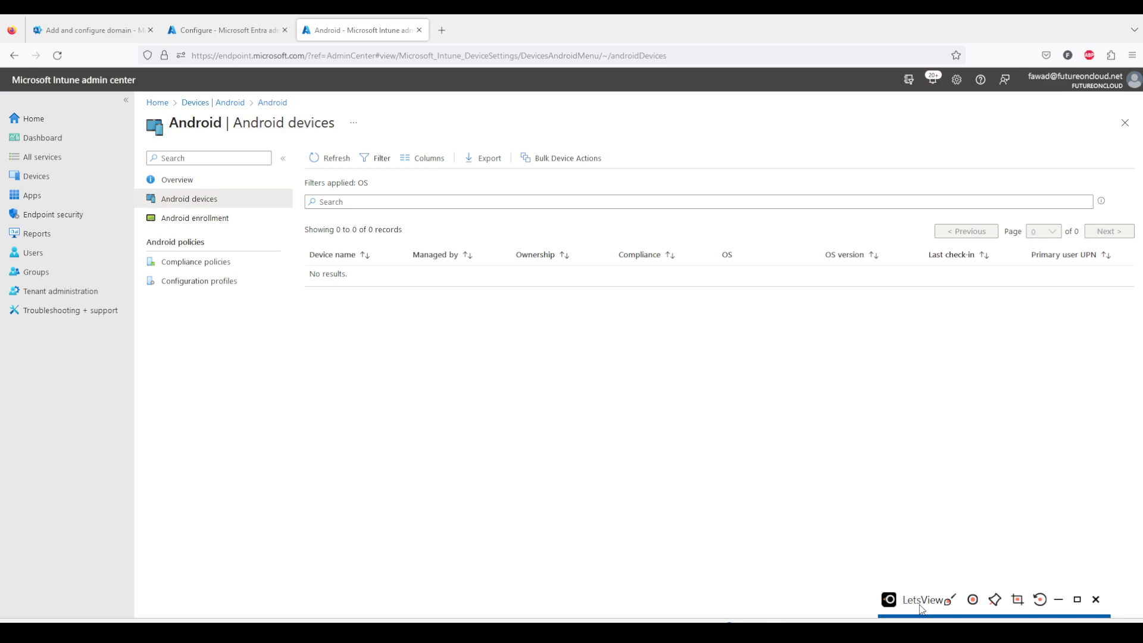
{"action": "left_click_drag", "start_coordinate": [921, 608], "coordinate": [865, 174]}
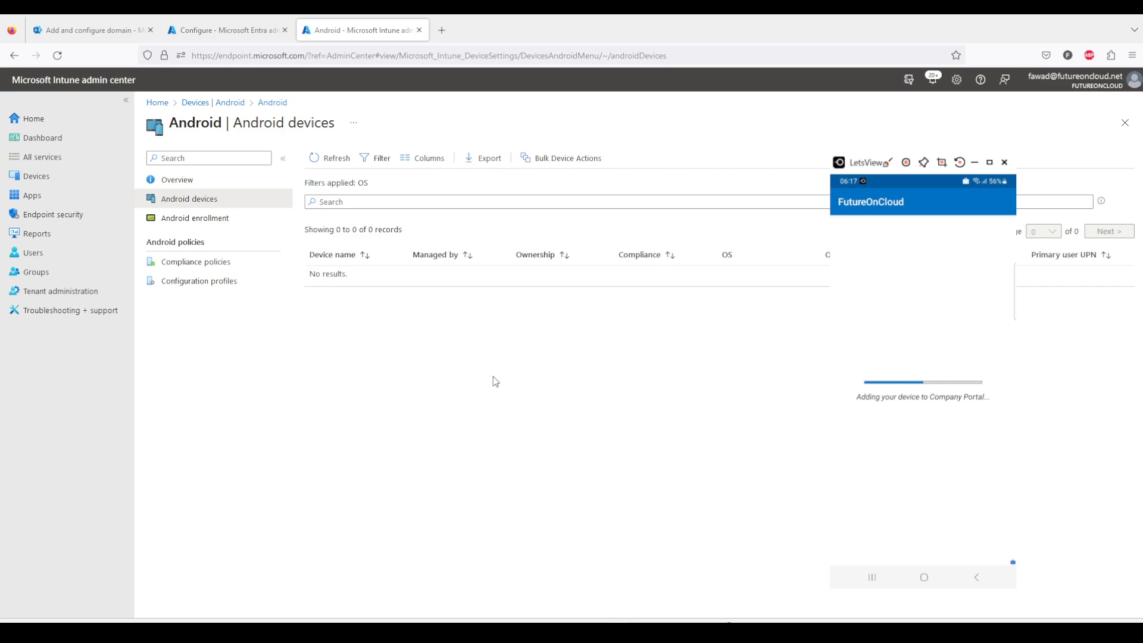
{"action": "left_click", "coordinate": [330, 158]}
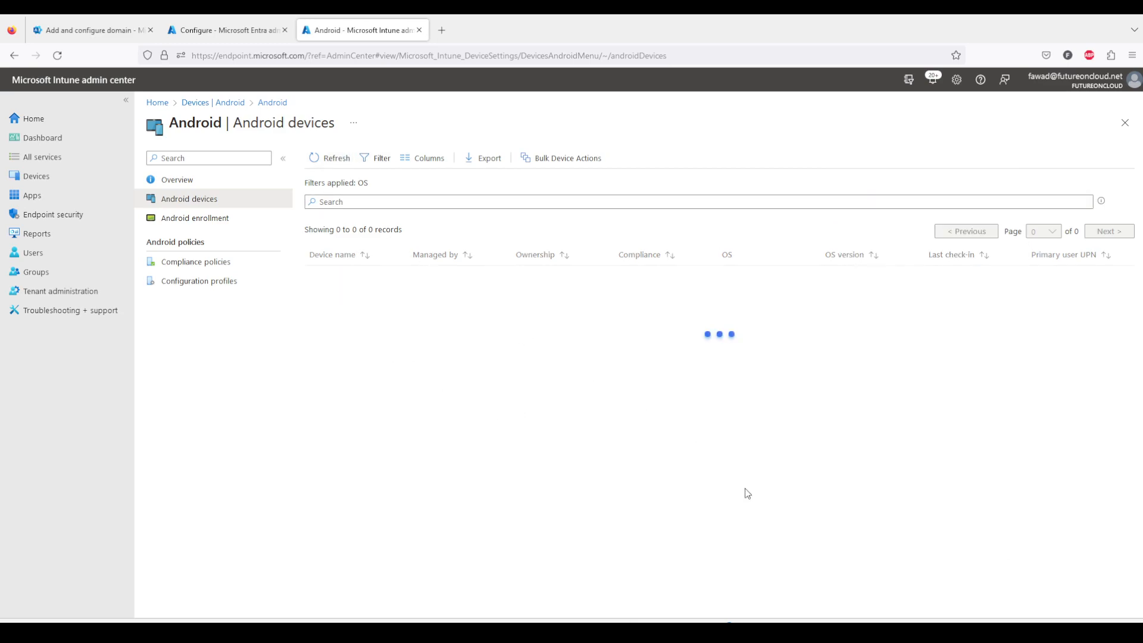
View the new work setup screen on the mirrored phone, marking the separated work apps.
{"action": "mouse_move", "coordinate": [778, 619]}
{"action": "left_click", "coordinate": [827, 580]}
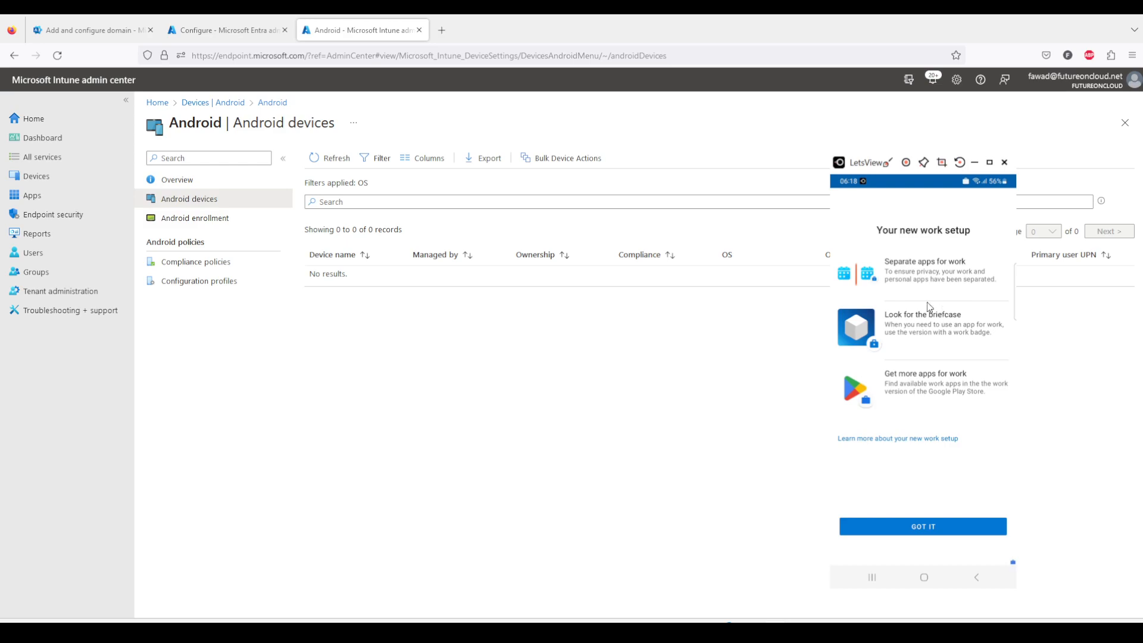
{"action": "left_click", "coordinate": [887, 164]}
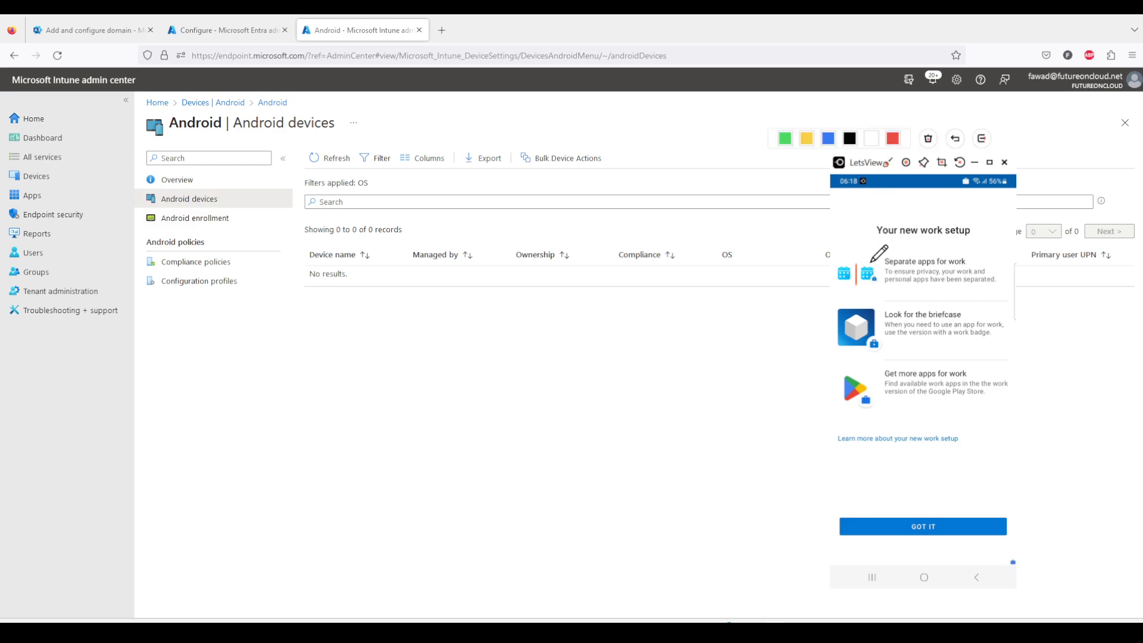
{"action": "mouse_move", "coordinate": [864, 260]}
{"action": "left_mouse_down"}
{"action": "mouse_move", "coordinate": [870, 291]}
{"action": "mouse_move", "coordinate": [884, 271]}
{"action": "mouse_move", "coordinate": [867, 261]}
{"action": "left_mouse_up"}
{"action": "mouse_move", "coordinate": [853, 262]}
{"action": "left_mouse_down"}
{"action": "mouse_move", "coordinate": [837, 275]}
{"action": "mouse_move", "coordinate": [845, 288]}
{"action": "left_mouse_up"}
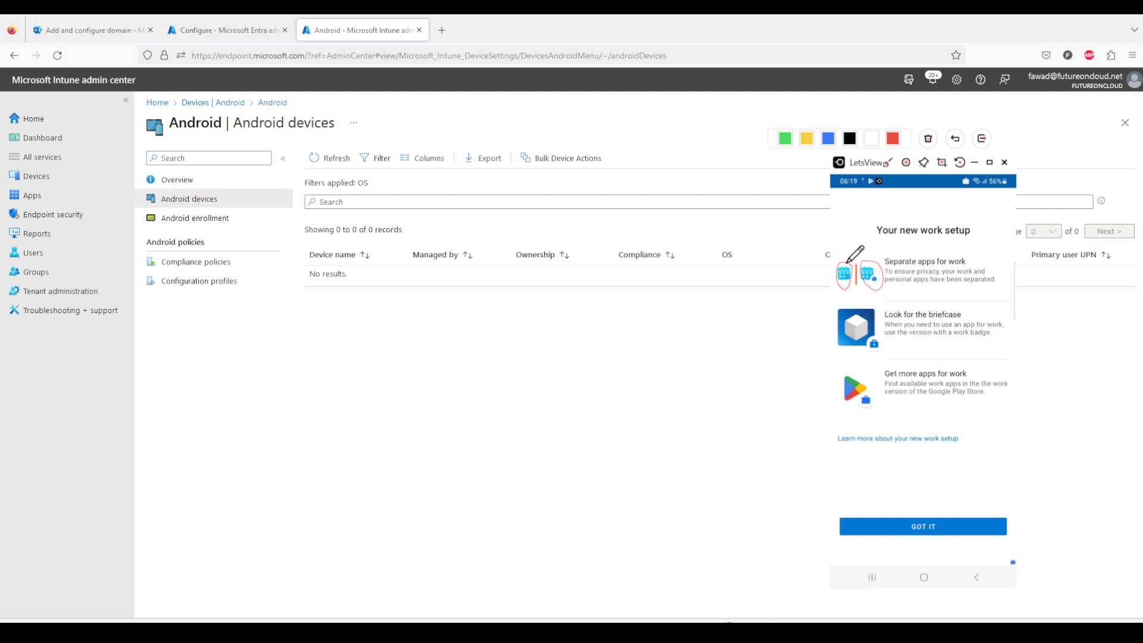
{"action": "left_click", "coordinate": [889, 164]}
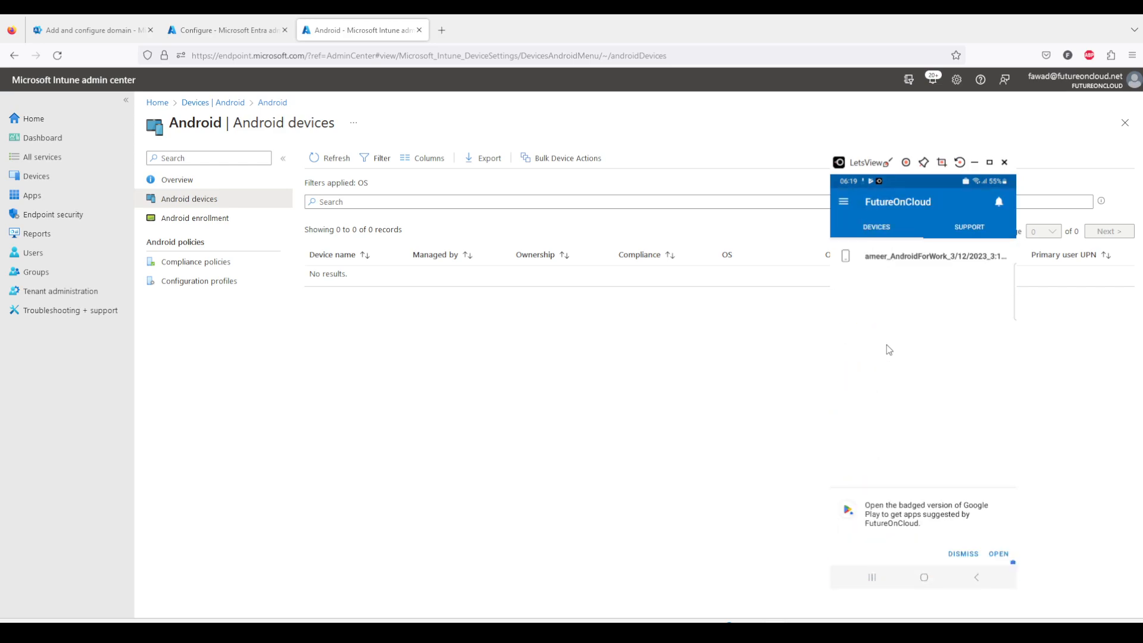
Refresh the Android devices list and view the phone's Personal and Work app tabs.
{"action": "left_click", "coordinate": [330, 157]}
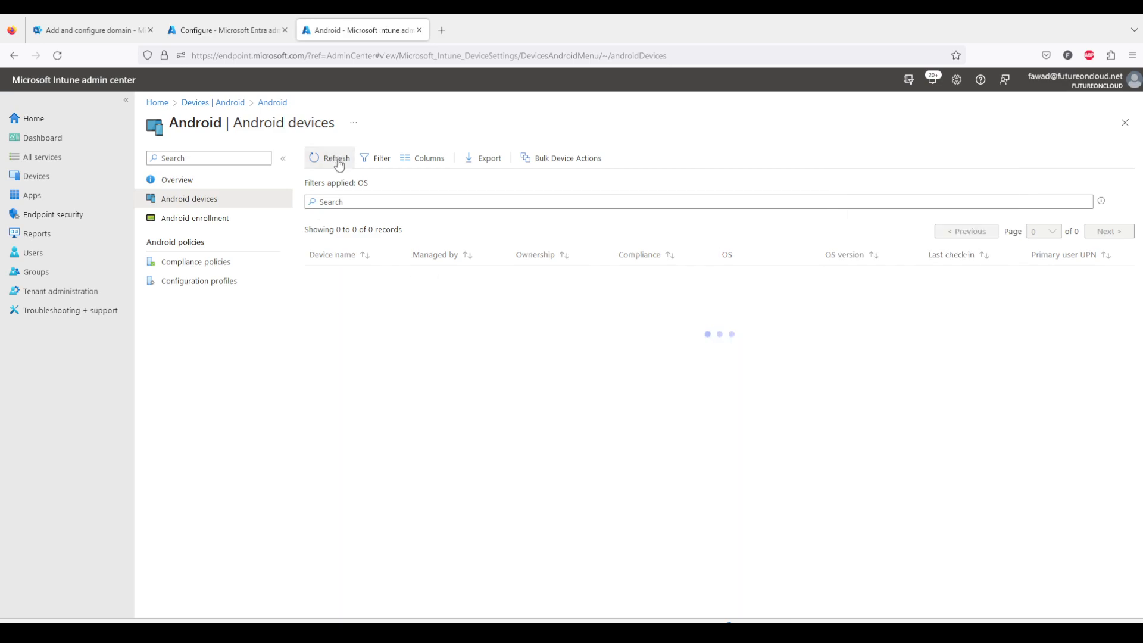
{"action": "mouse_move", "coordinate": [775, 631]}
{"action": "left_click", "coordinate": [834, 569]}
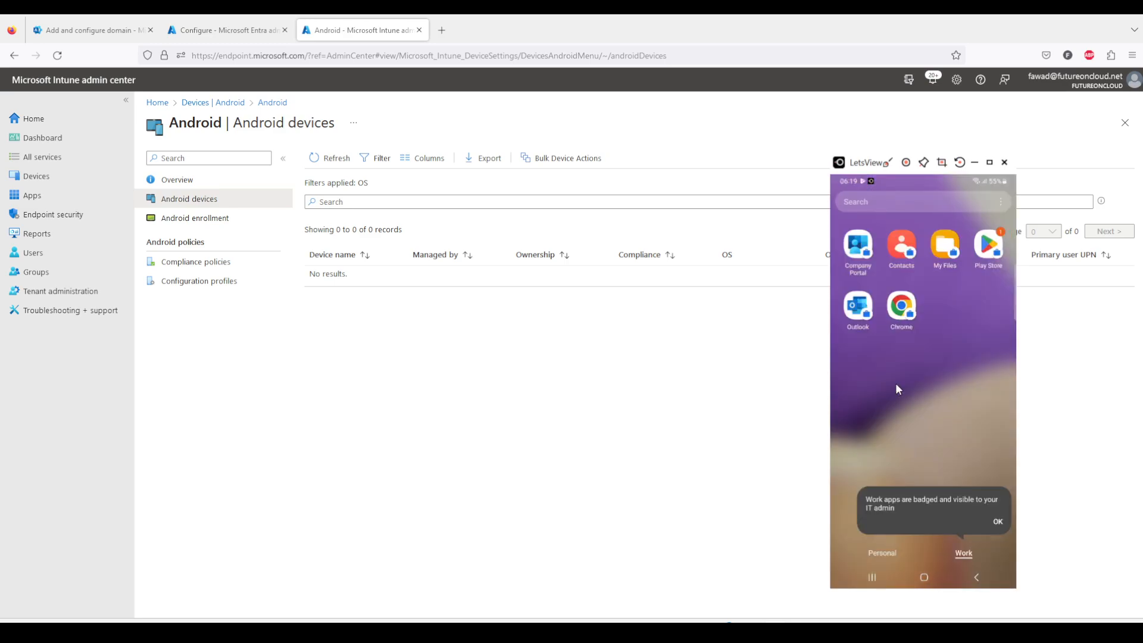
{"action": "left_click", "coordinate": [887, 161]}
{"action": "mouse_move", "coordinate": [968, 527]}
{"action": "left_mouse_down"}
{"action": "mouse_move", "coordinate": [954, 547]}
{"action": "mouse_move", "coordinate": [986, 562]}
{"action": "mouse_move", "coordinate": [975, 536]}
{"action": "left_mouse_up"}
{"action": "mouse_move", "coordinate": [865, 561]}
{"action": "left_mouse_down"}
{"action": "mouse_move", "coordinate": [905, 542]}
{"action": "mouse_move", "coordinate": [870, 544]}
{"action": "mouse_move", "coordinate": [914, 563]}
{"action": "mouse_move", "coordinate": [907, 533]}
{"action": "left_mouse_up"}
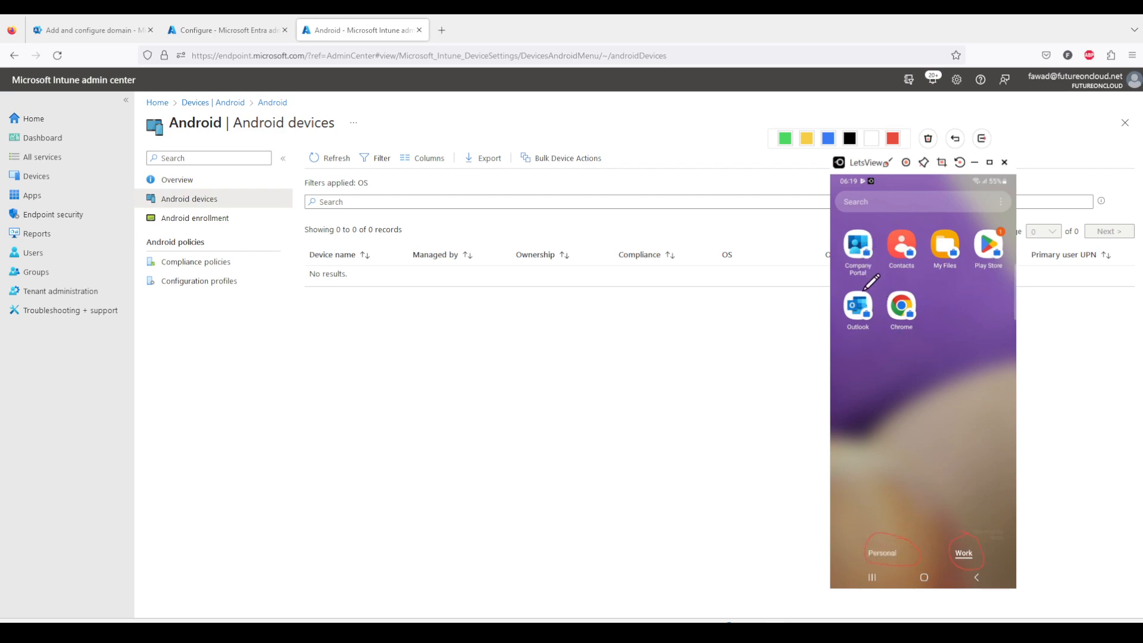
{"action": "mouse_move", "coordinate": [872, 285]}
{"action": "left_mouse_down"}
{"action": "mouse_move", "coordinate": [852, 282]}
{"action": "mouse_move", "coordinate": [859, 335]}
{"action": "mouse_move", "coordinate": [885, 313]}
{"action": "mouse_move", "coordinate": [871, 280]}
{"action": "mouse_move", "coordinate": [925, 280]}
{"action": "mouse_move", "coordinate": [886, 326]}
{"action": "mouse_move", "coordinate": [928, 324]}
{"action": "mouse_move", "coordinate": [917, 287]}
{"action": "left_mouse_up"}
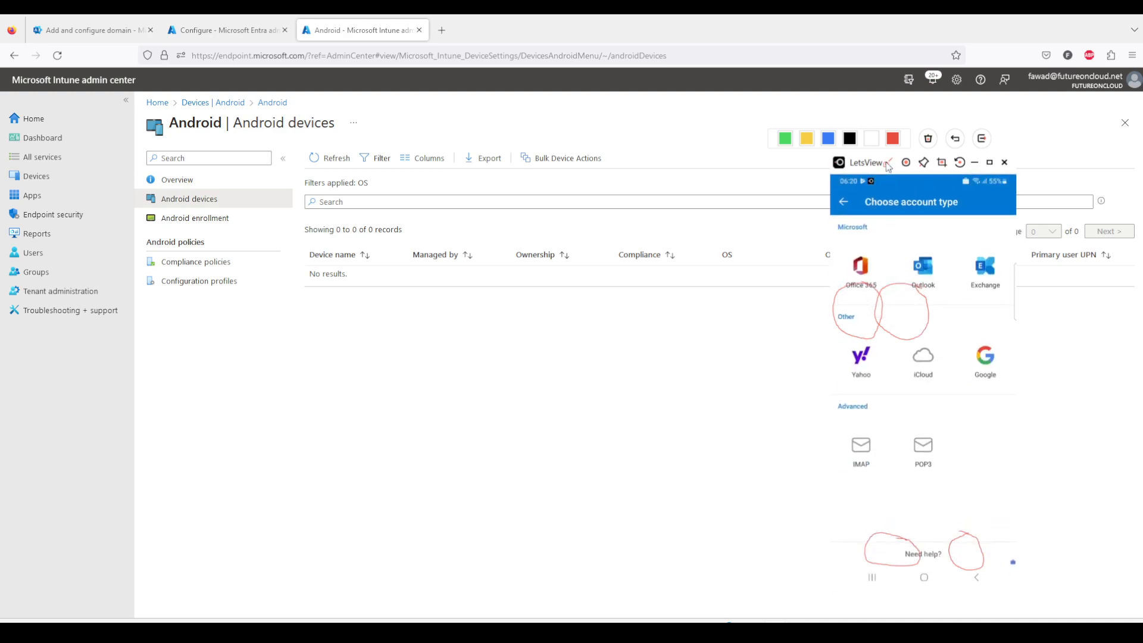
{"action": "left_click", "coordinate": [981, 138]}
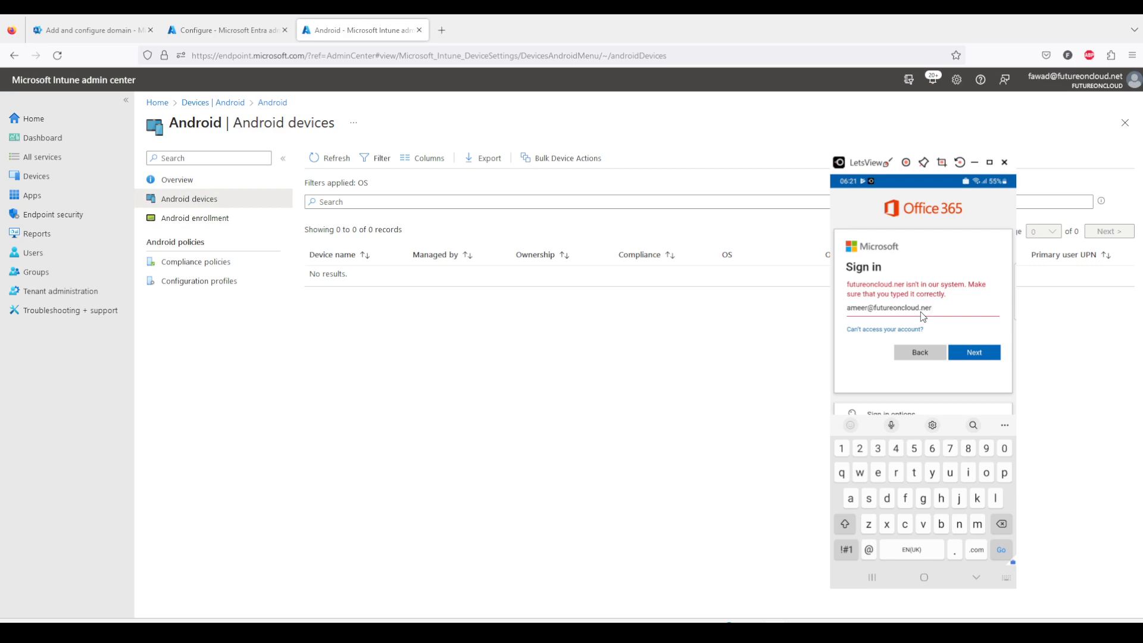
Correct the e-mail domain in the phone's Office 365 sign-in and continue to the password prompt.
{"action": "key", "text": "BackSpace"}
{"action": "type", "text": "t"}
{"action": "key", "text": "Return"}
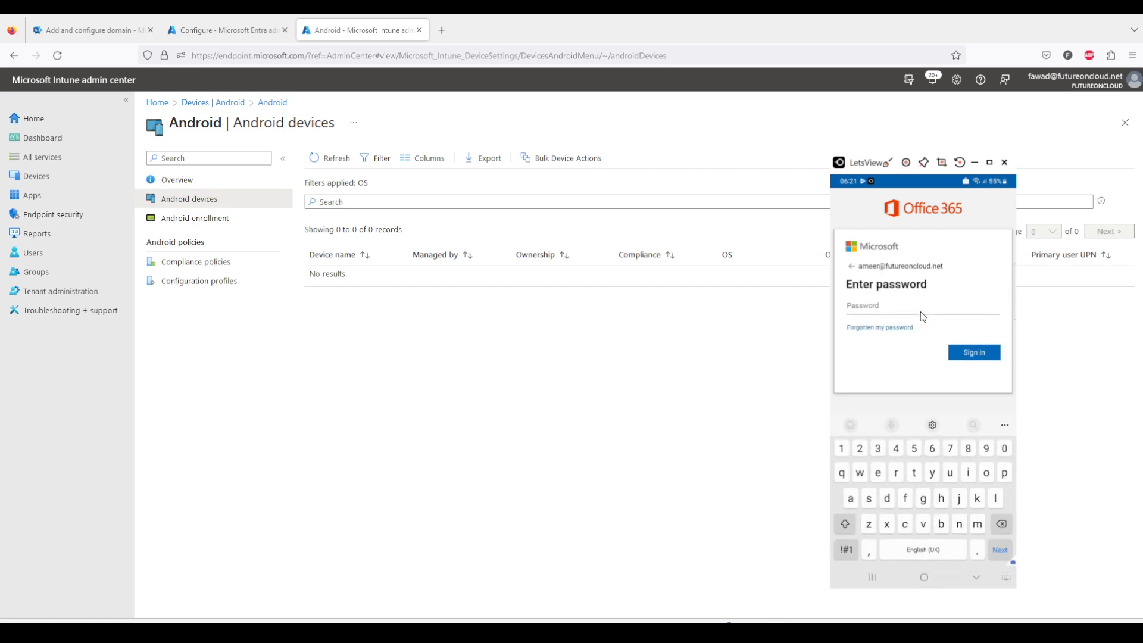
Refresh the Android devices list to check for the enrolled phone and glance at its work apps.
{"action": "left_click_drag", "start_coordinate": [883, 169], "coordinate": [831, 587]}
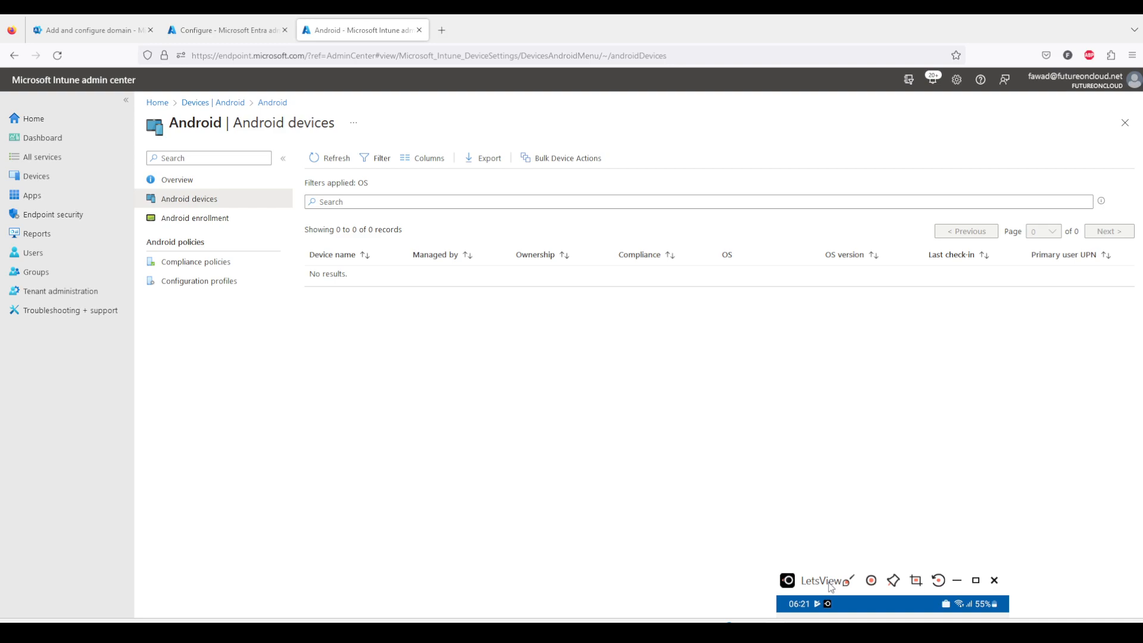
{"action": "left_click_drag", "start_coordinate": [831, 587], "coordinate": [819, 170]}
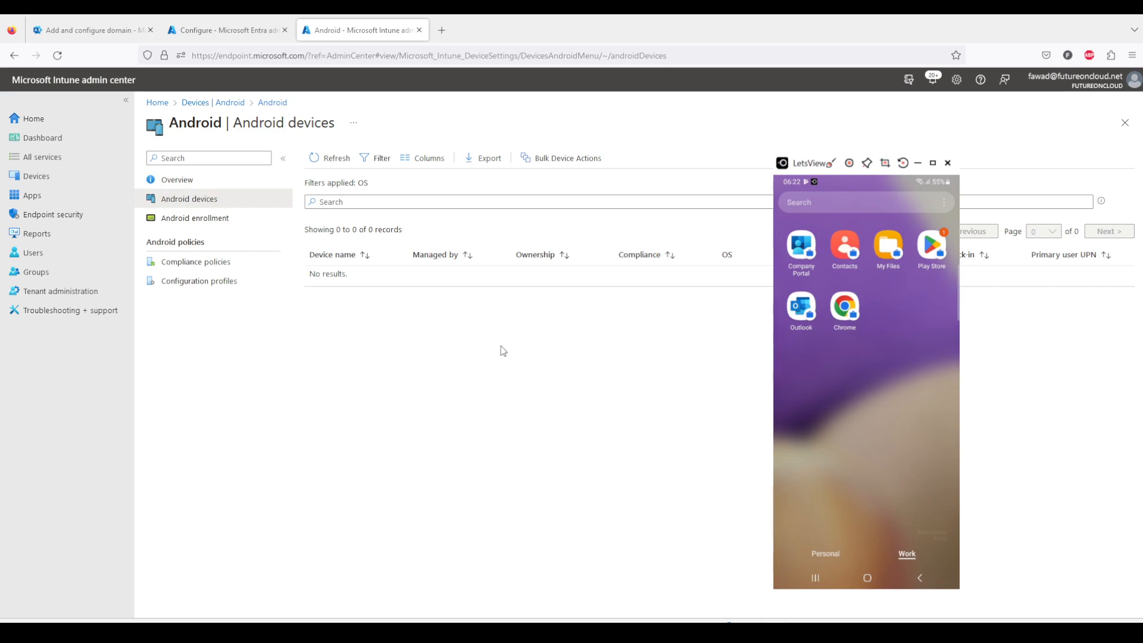
{"action": "left_click", "coordinate": [444, 373]}
{"action": "left_click", "coordinate": [327, 166]}
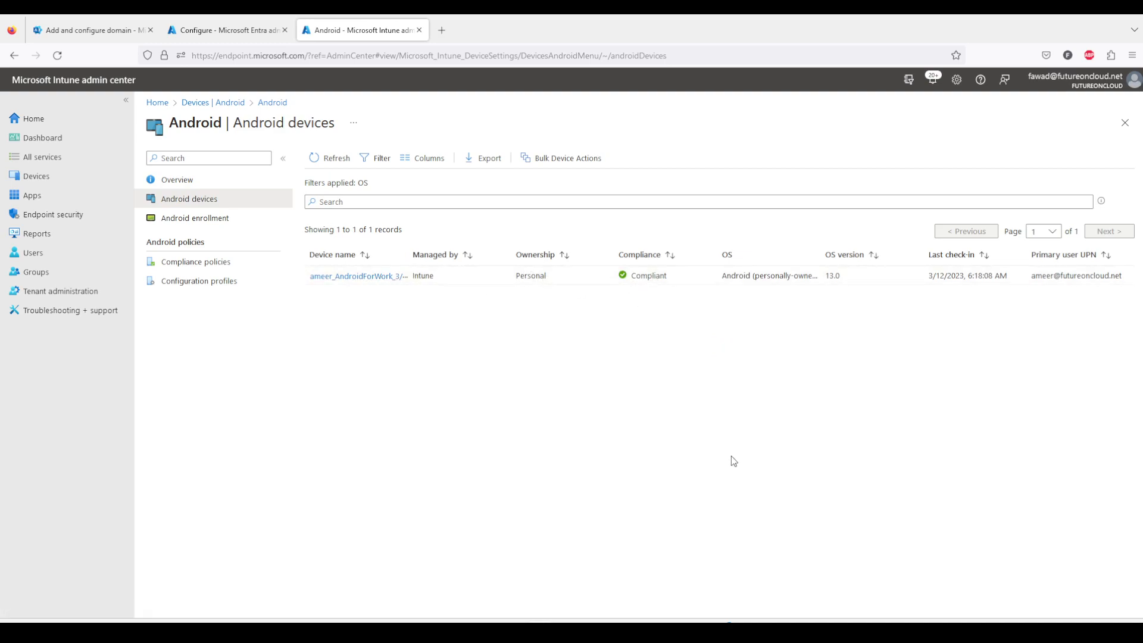
{"action": "mouse_move", "coordinate": [774, 631]}
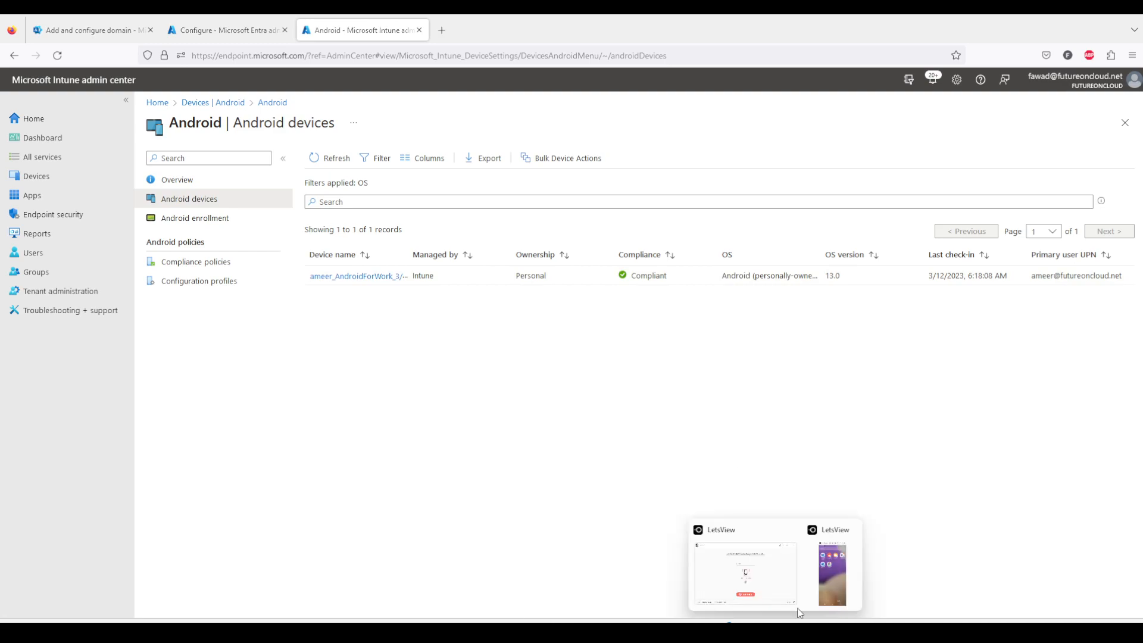
{"action": "left_click", "coordinate": [843, 571]}
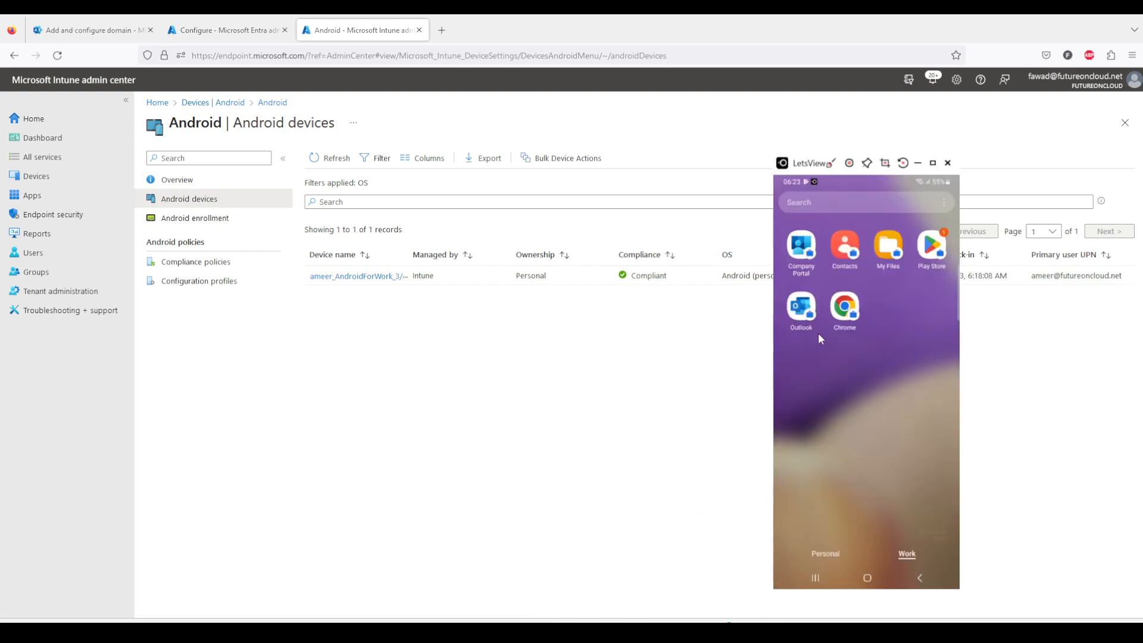
{"action": "left_click", "coordinate": [576, 361]}
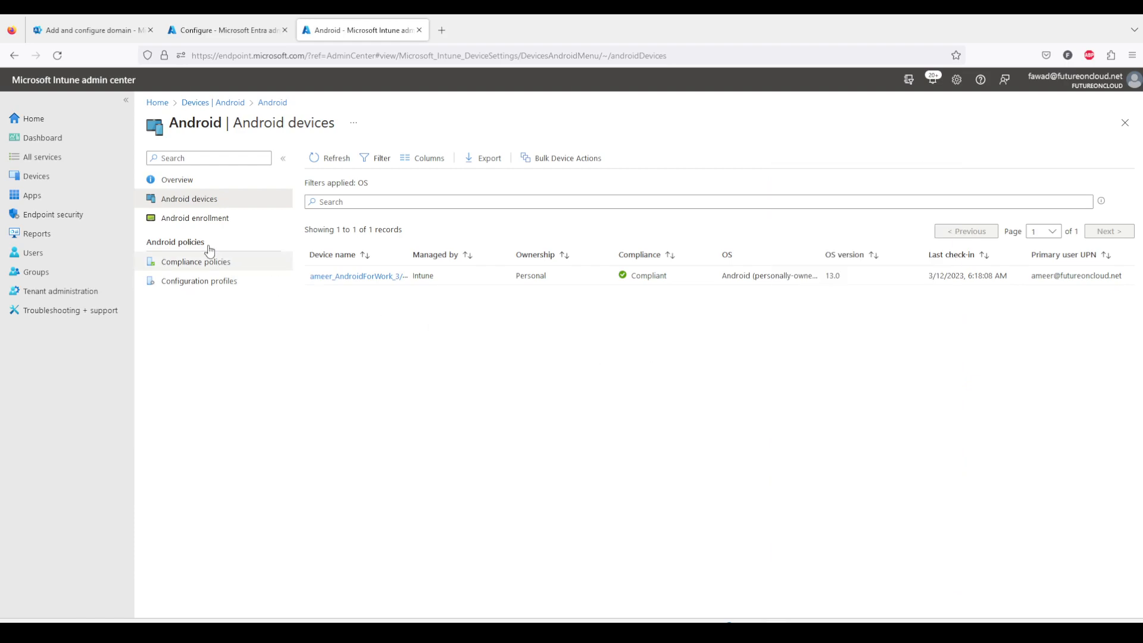
Open the properties of Google Chrome: Fast & Secure from all apps to check its assignments.
{"action": "left_click", "coordinate": [189, 103]}
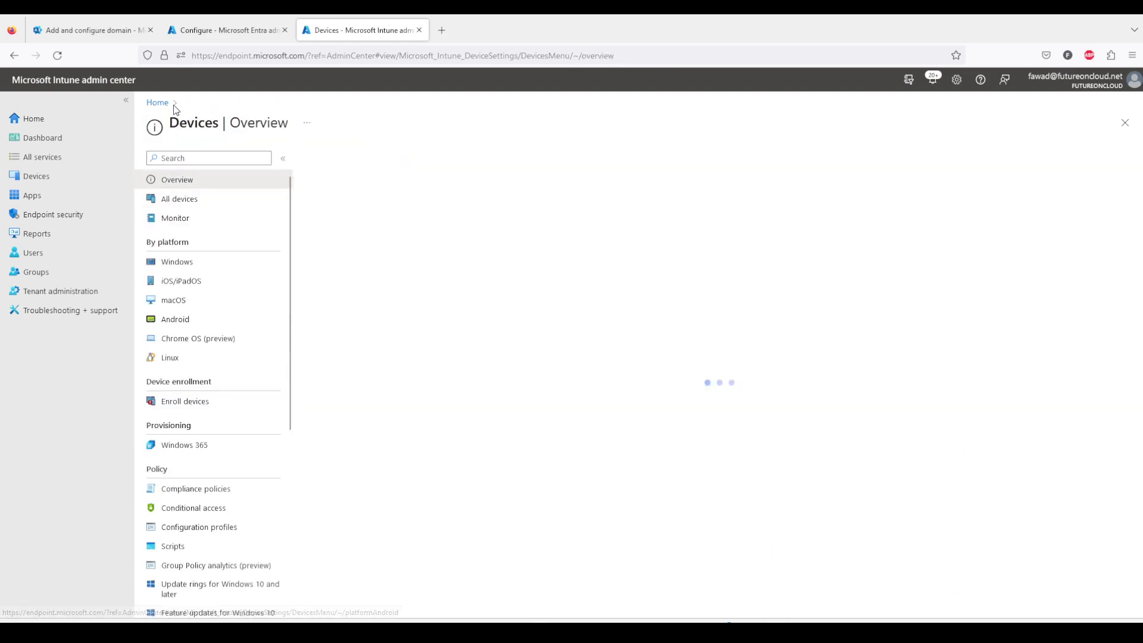
{"action": "left_click", "coordinate": [33, 195]}
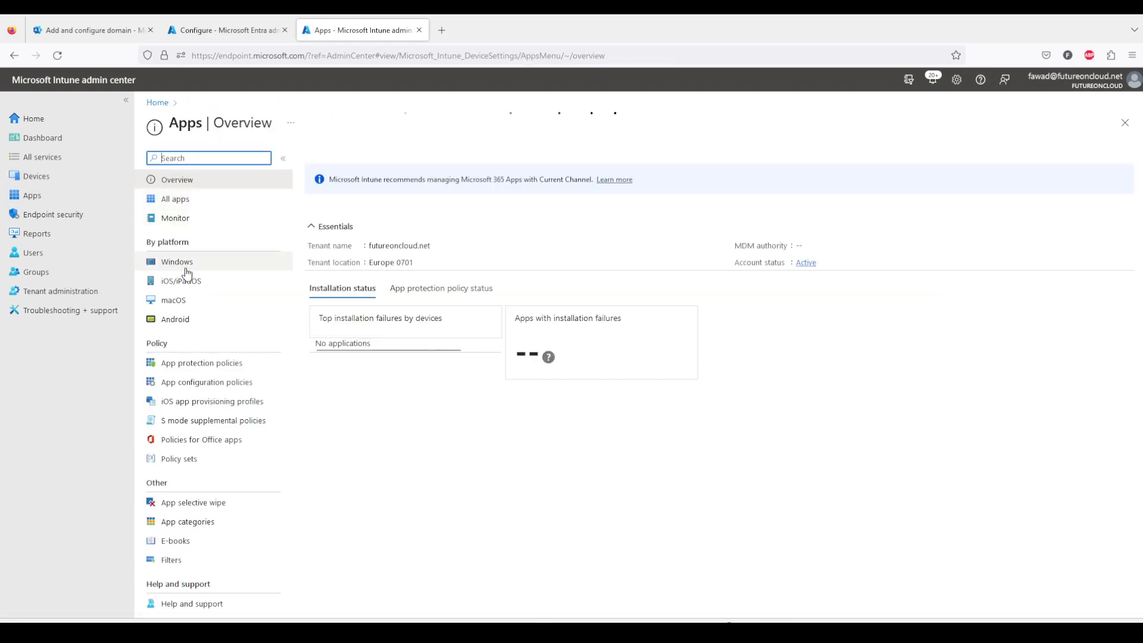
{"action": "left_click", "coordinate": [178, 199]}
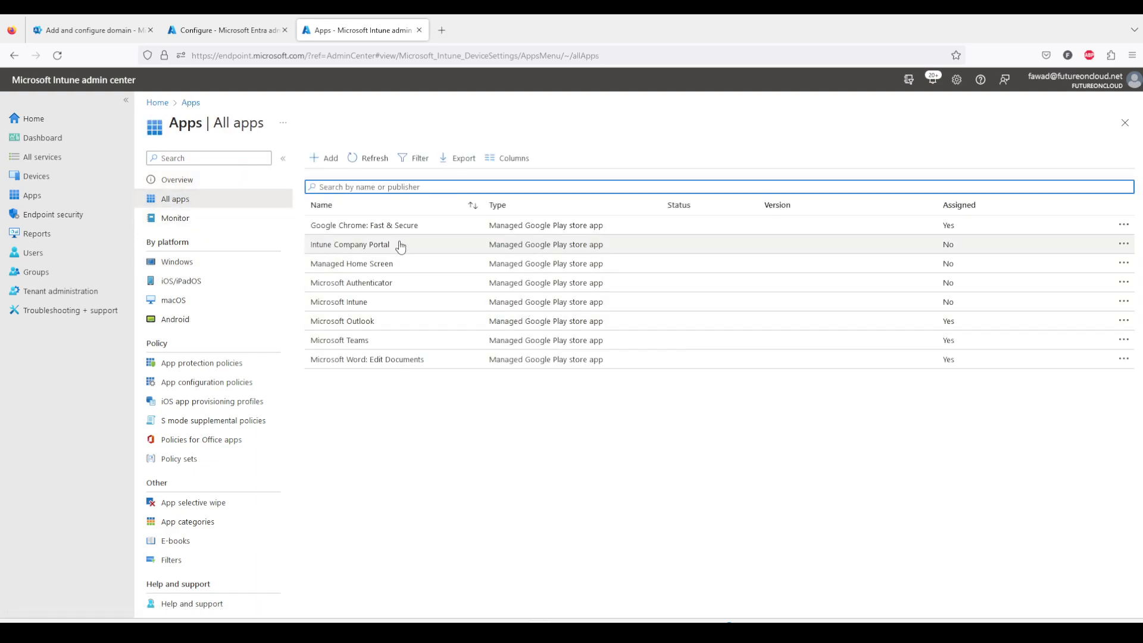
{"action": "left_click", "coordinate": [424, 231]}
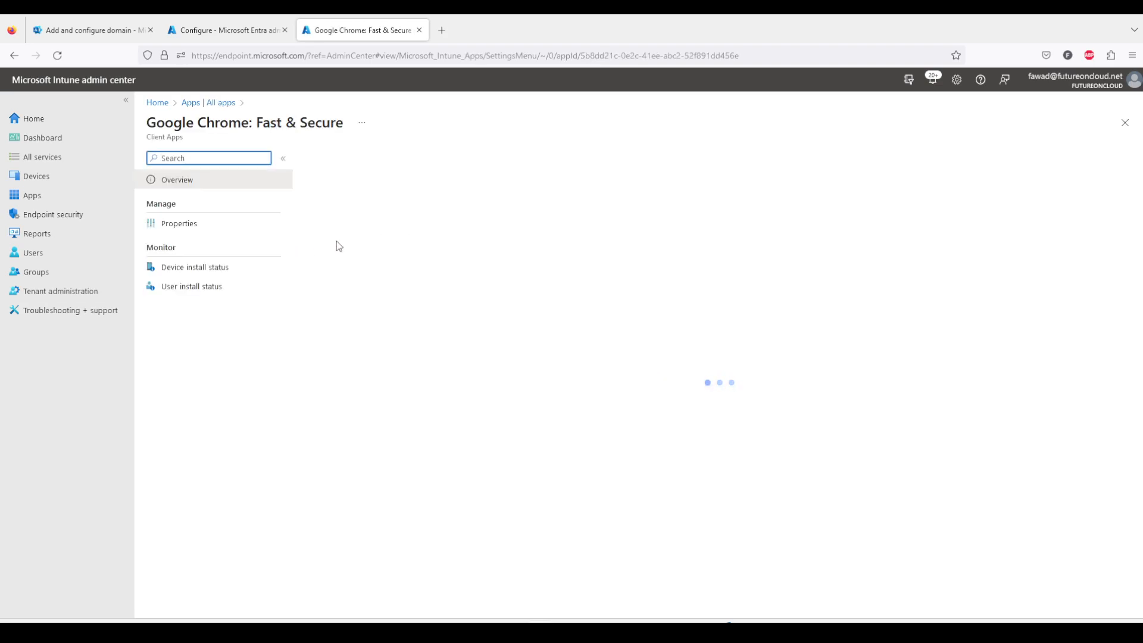
{"action": "left_click", "coordinate": [179, 226]}
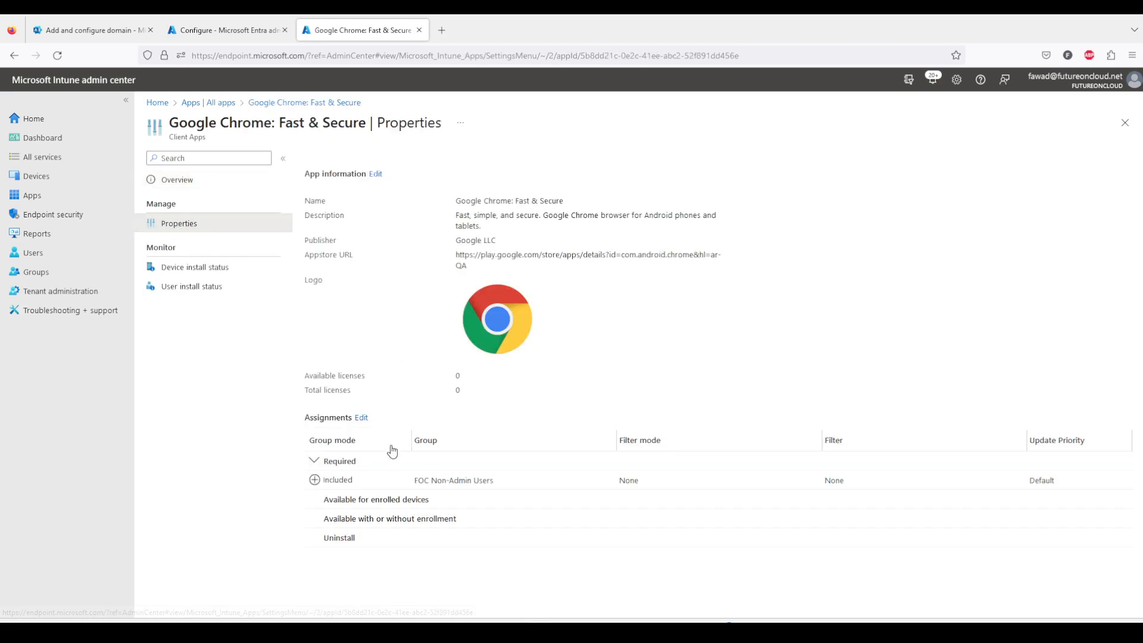
Open Microsoft Outlook's properties from all apps to check its assignments.
{"action": "left_click", "coordinate": [223, 104]}
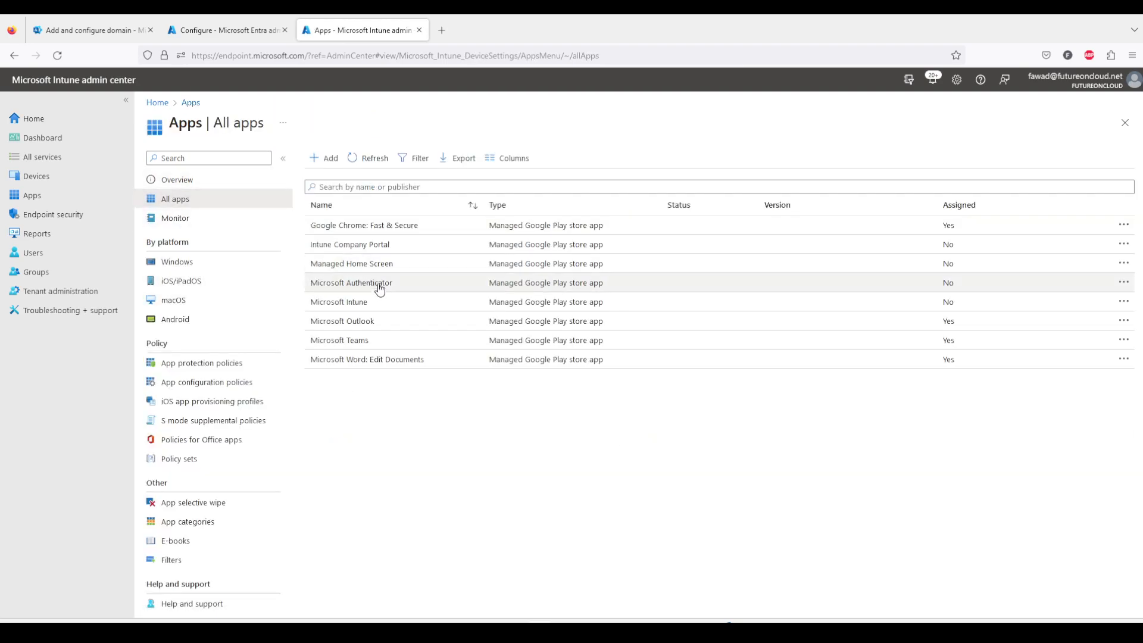
{"action": "left_click", "coordinate": [380, 322]}
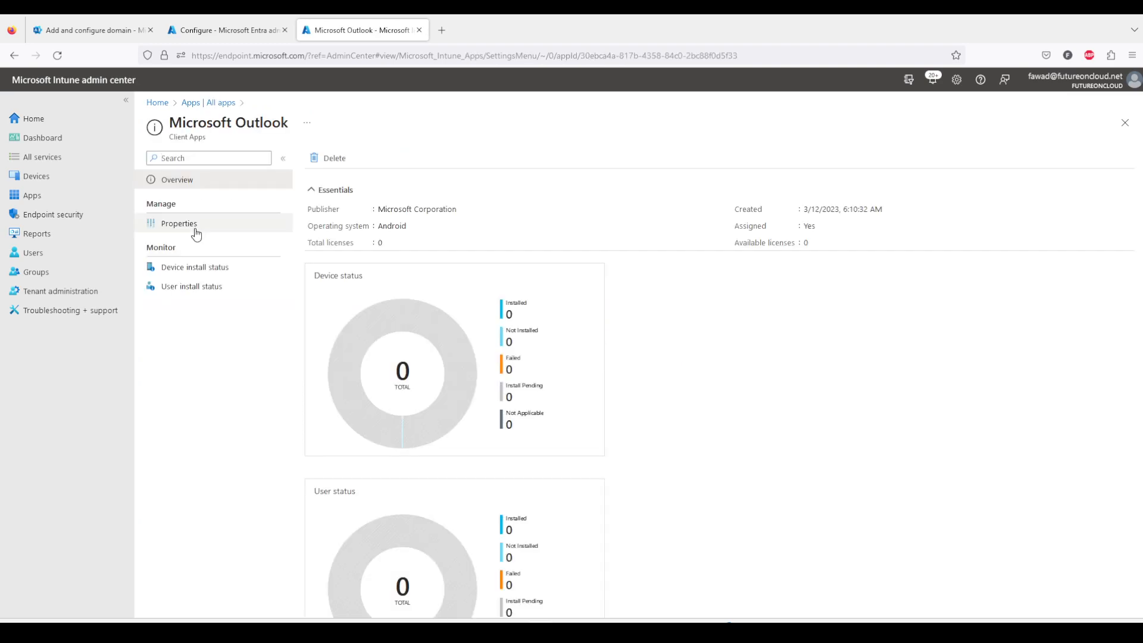
{"action": "left_click", "coordinate": [198, 233]}
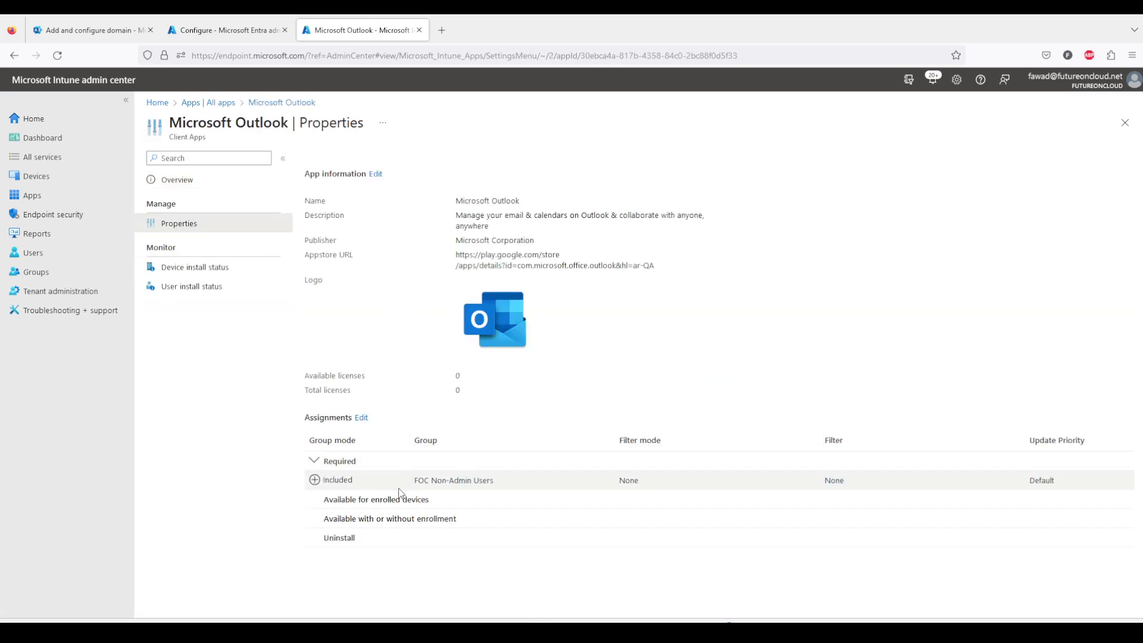
Open Microsoft Teams' properties from all apps to check its assignments.
{"action": "left_click", "coordinate": [221, 103]}
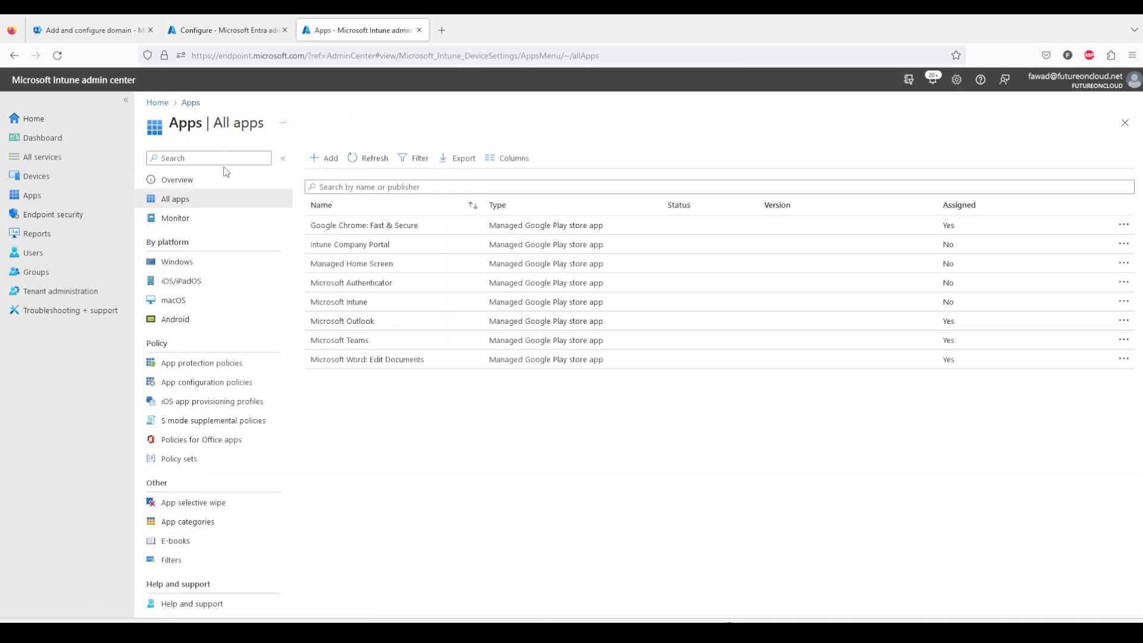
{"action": "left_click", "coordinate": [373, 339]}
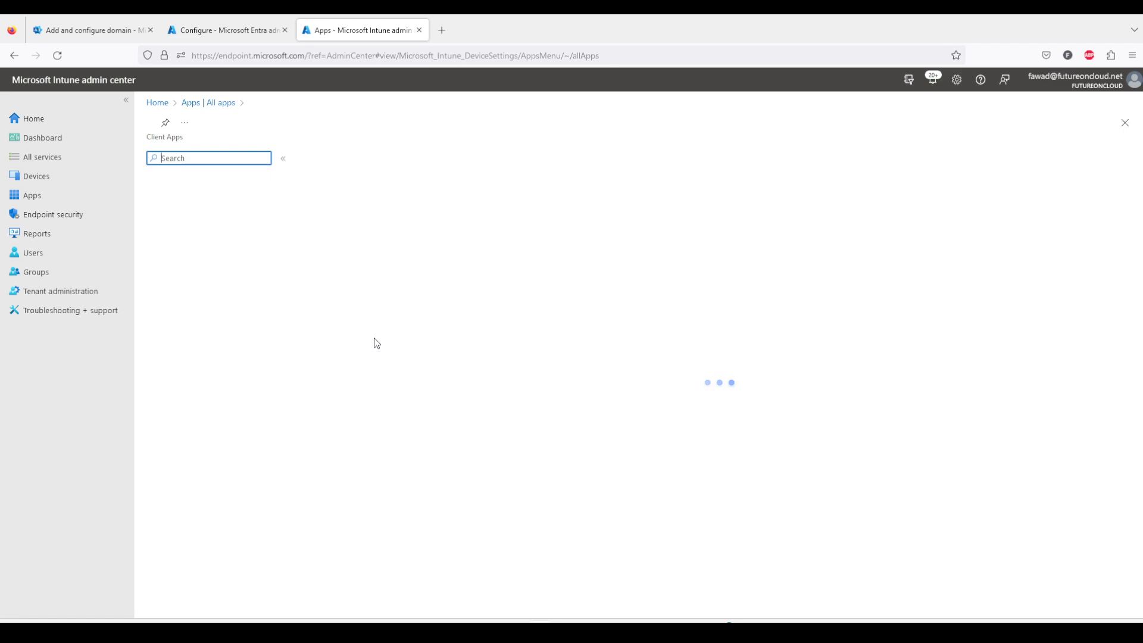
{"action": "left_click", "coordinate": [188, 230]}
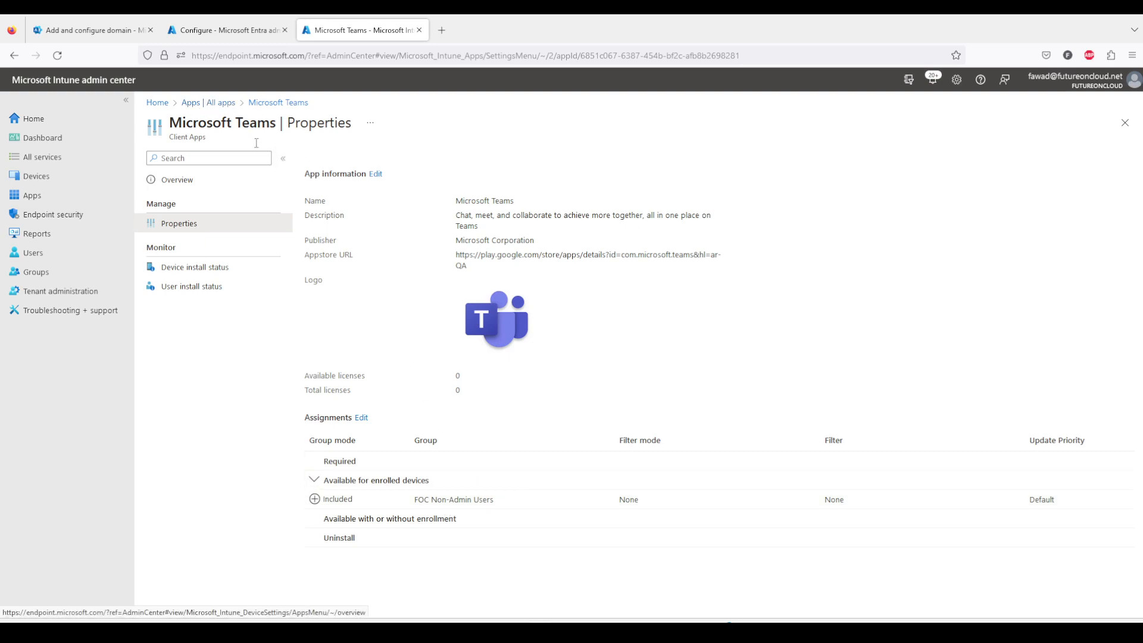
{"action": "mouse_move", "coordinate": [774, 617]}
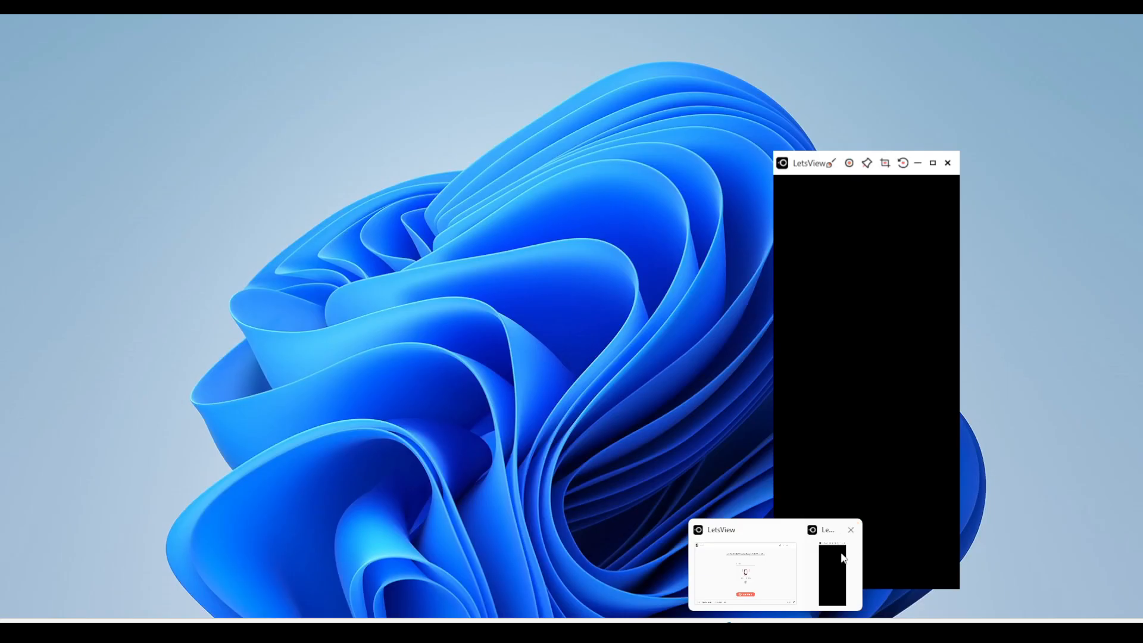
Bring up the mirrored phone screen, then return to the all apps list and dismiss the phone mirror.
{"action": "left_click", "coordinate": [842, 557]}
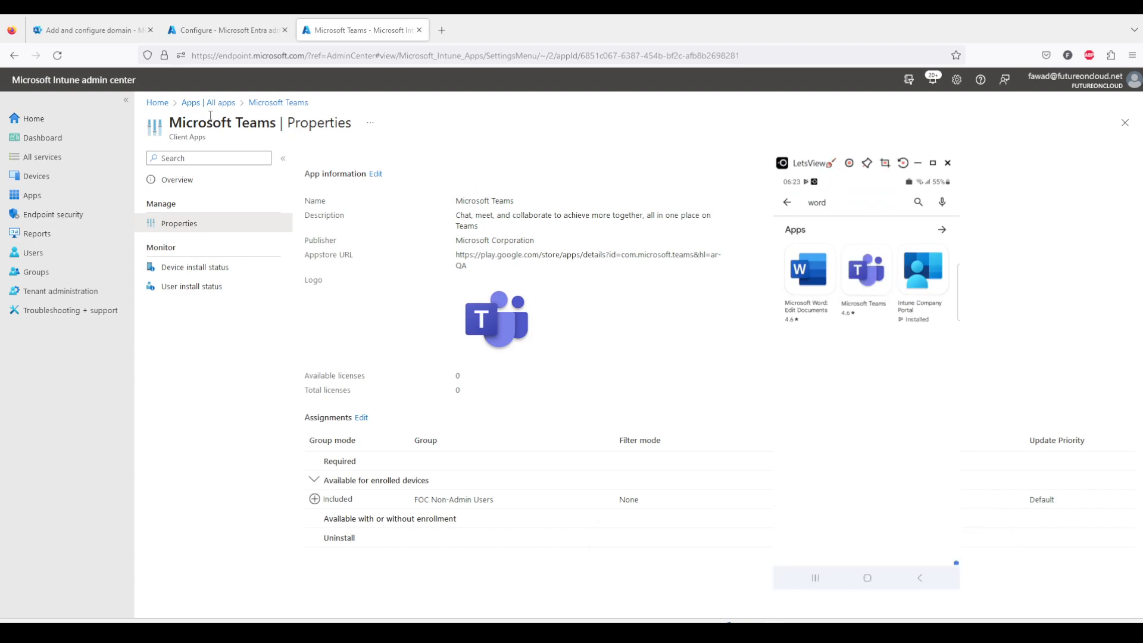
{"action": "left_click", "coordinate": [190, 103]}
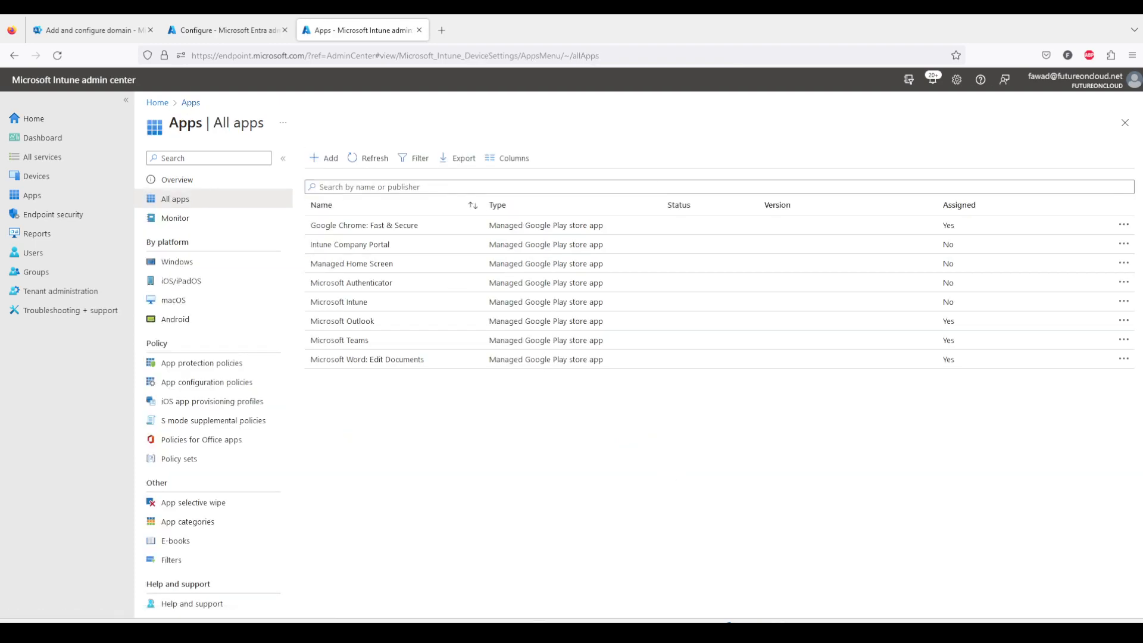
{"action": "left_click", "coordinate": [816, 589]}
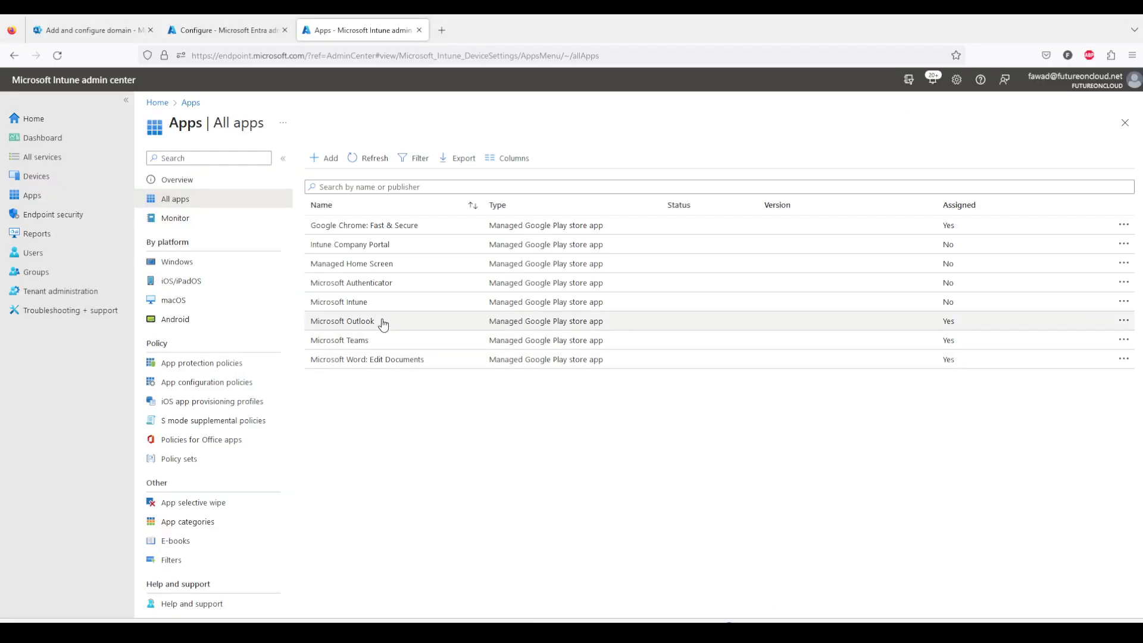
Open the Android devices list from the Devices area to check the enrolled phone.
{"action": "left_click", "coordinate": [44, 177]}
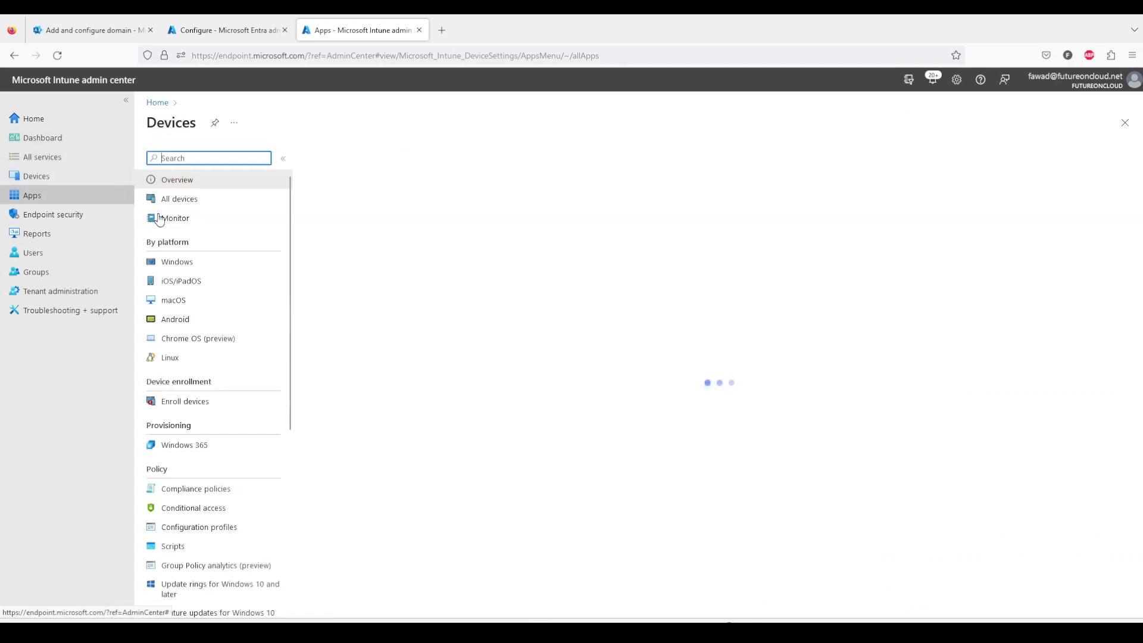
{"action": "left_click", "coordinate": [191, 321]}
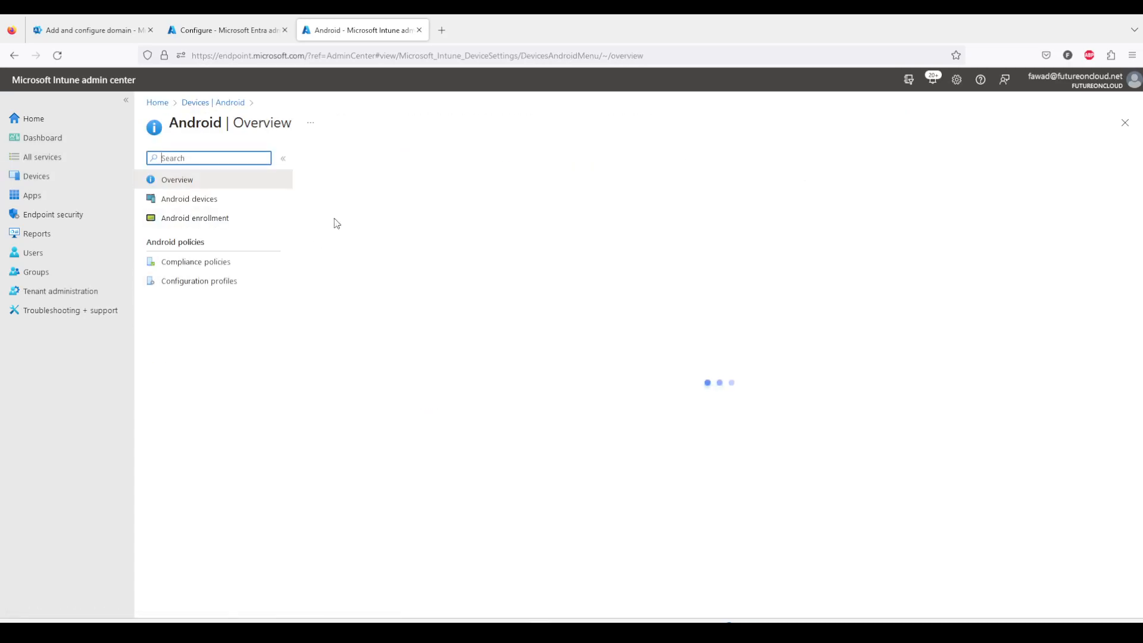
{"action": "left_click", "coordinate": [213, 204]}
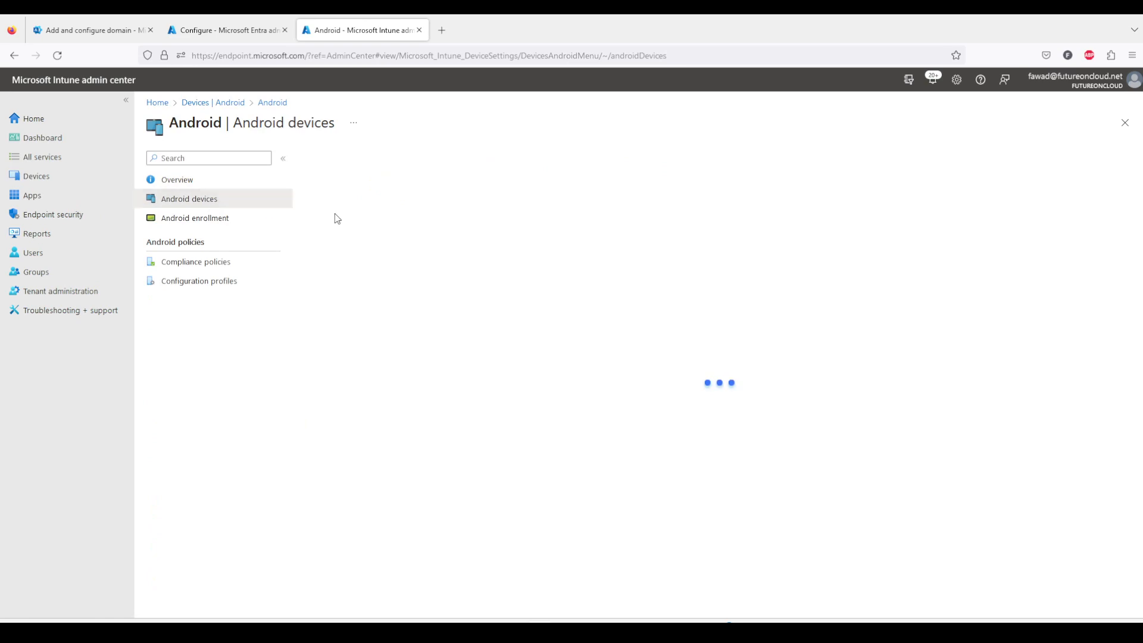